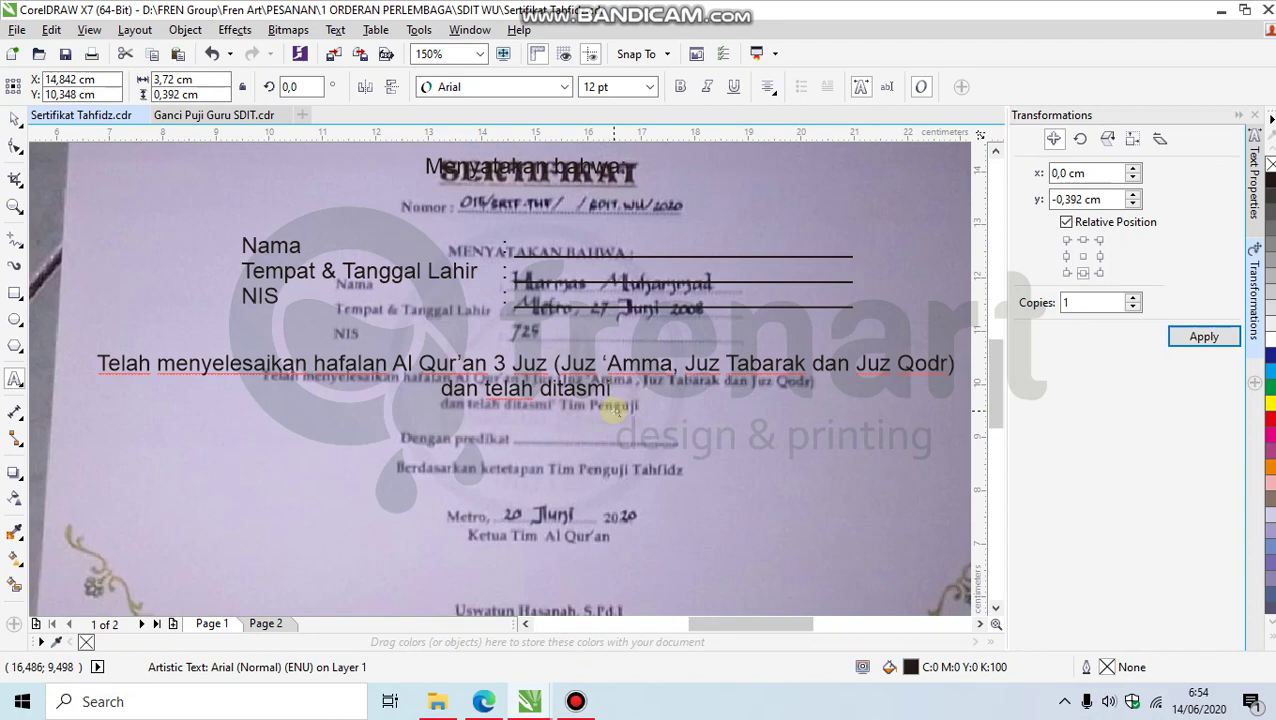
Step: Finish the statement so it ends with 'oleh tim penguji'
type("oleh tim")
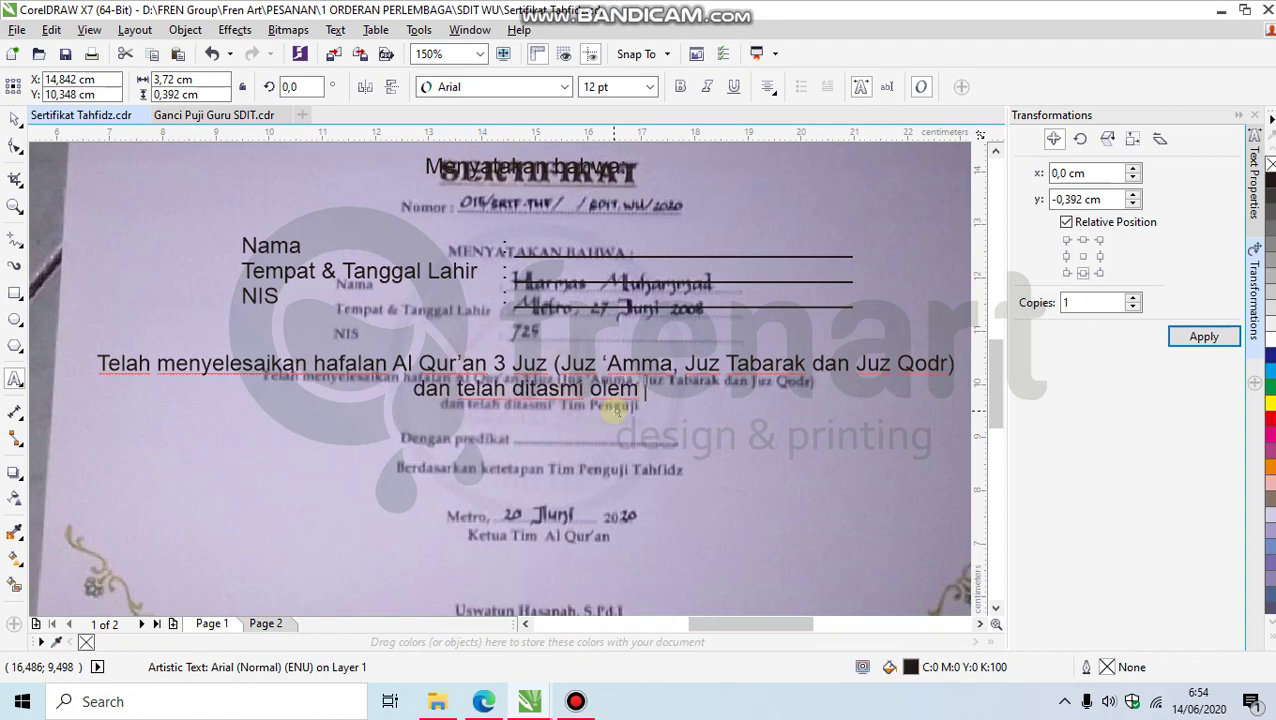
key("BackSpace")
key("BackSpace")
type("h tim pen")
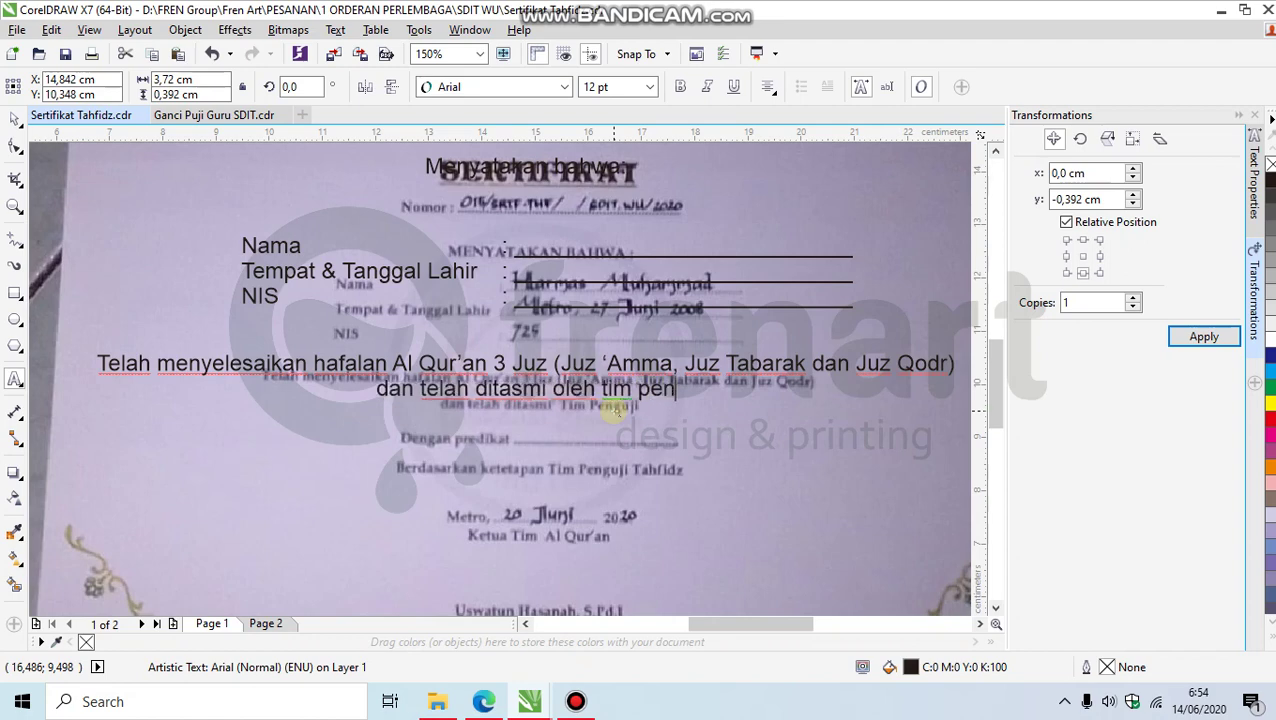
type("guji")
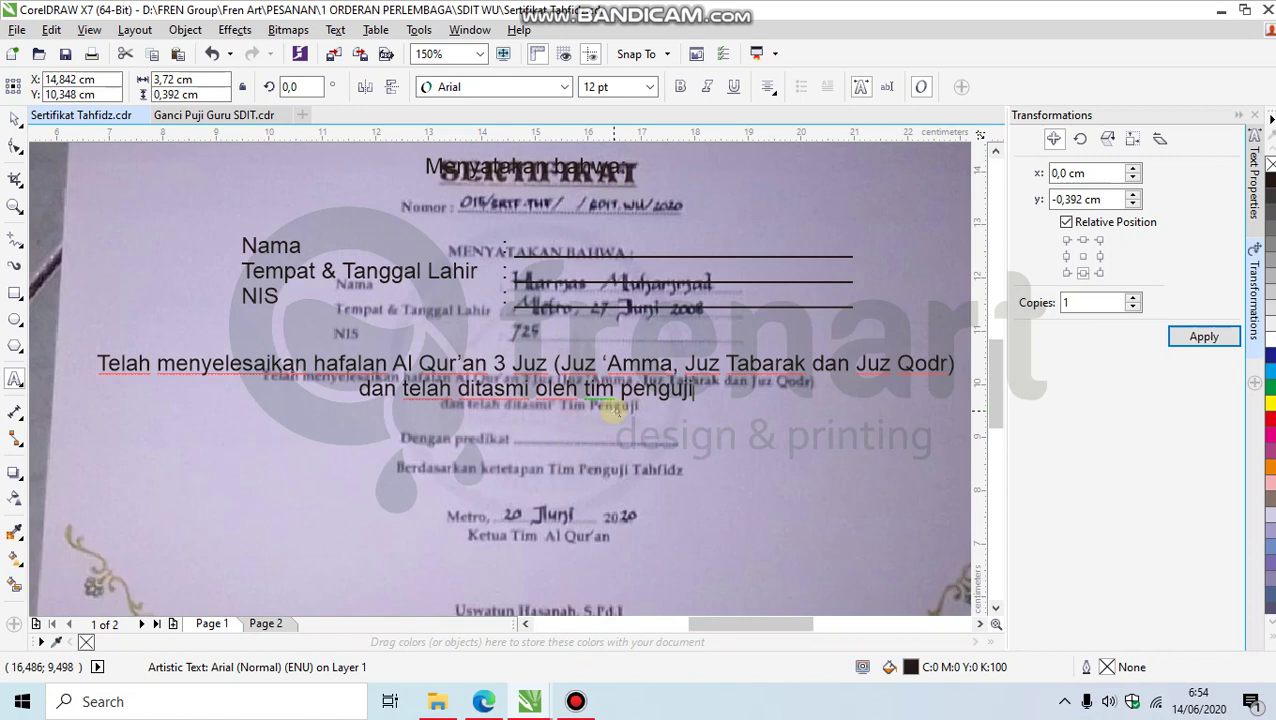
Step: Duplicate the finished paragraph with Transformations Apply and move the copy below it
left_click(15, 118)
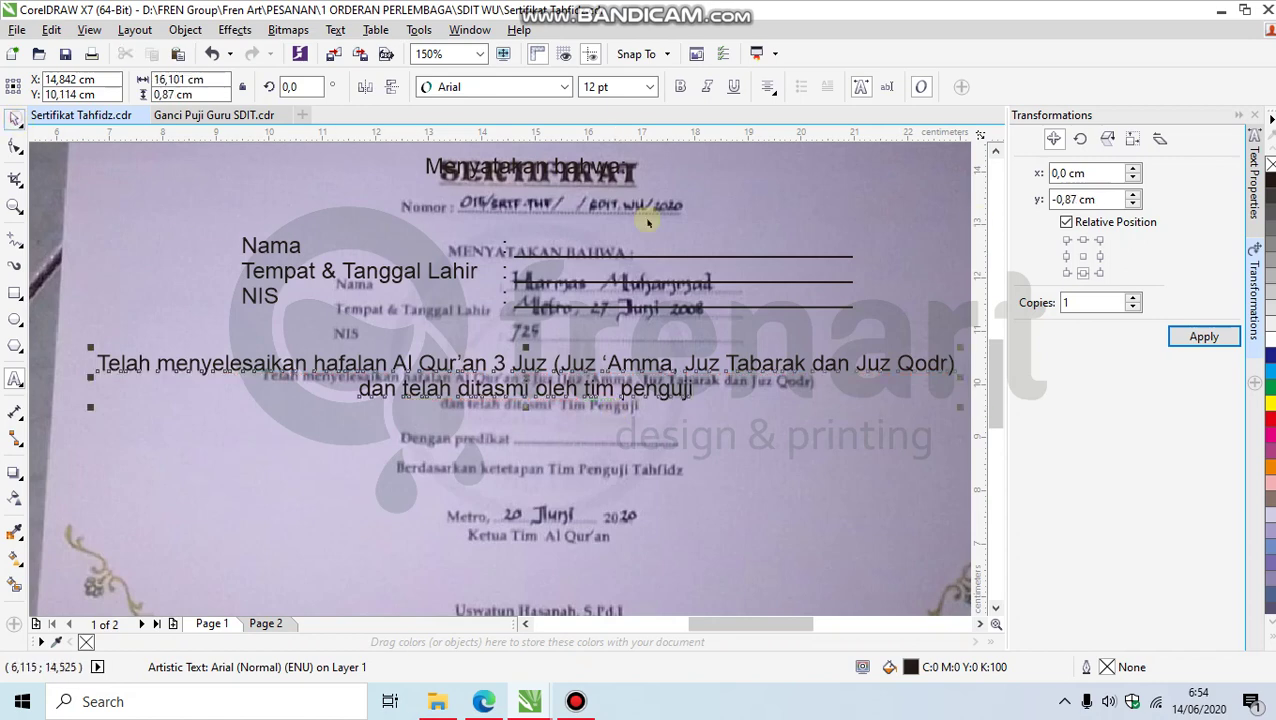
left_click(1200, 337)
left_click_drag(560, 410, 560, 430)
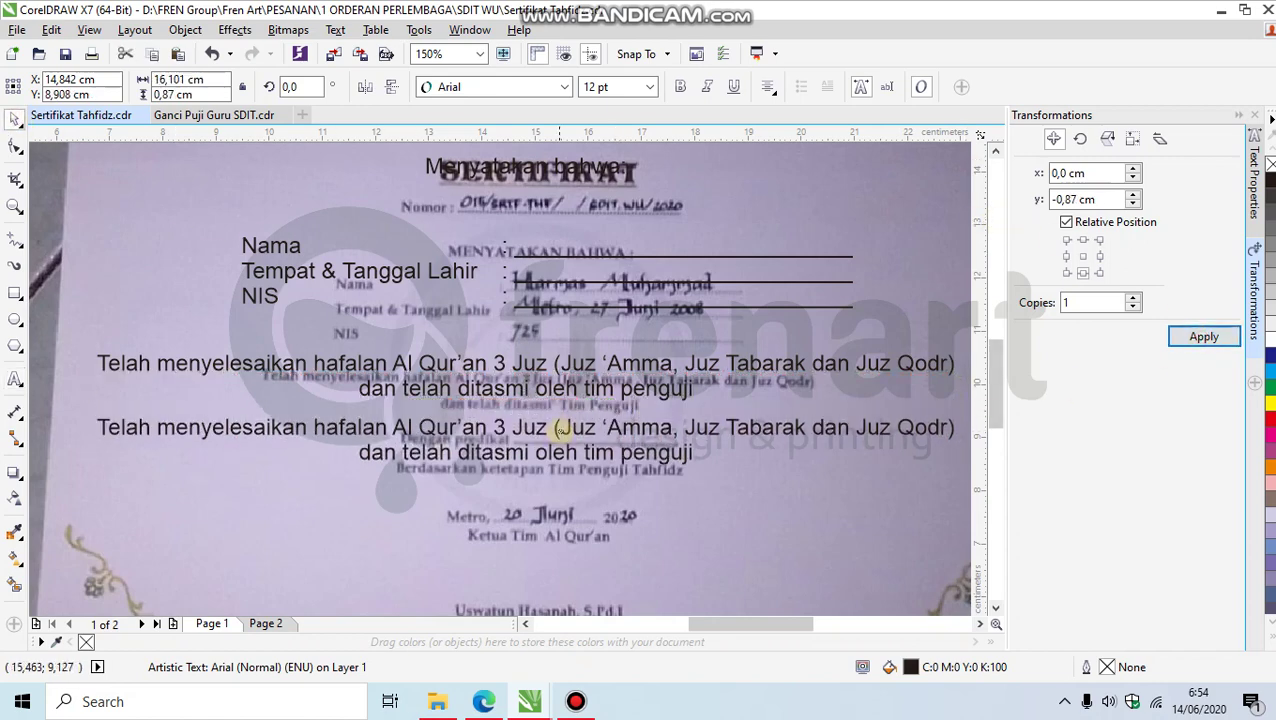
left_click(560, 430)
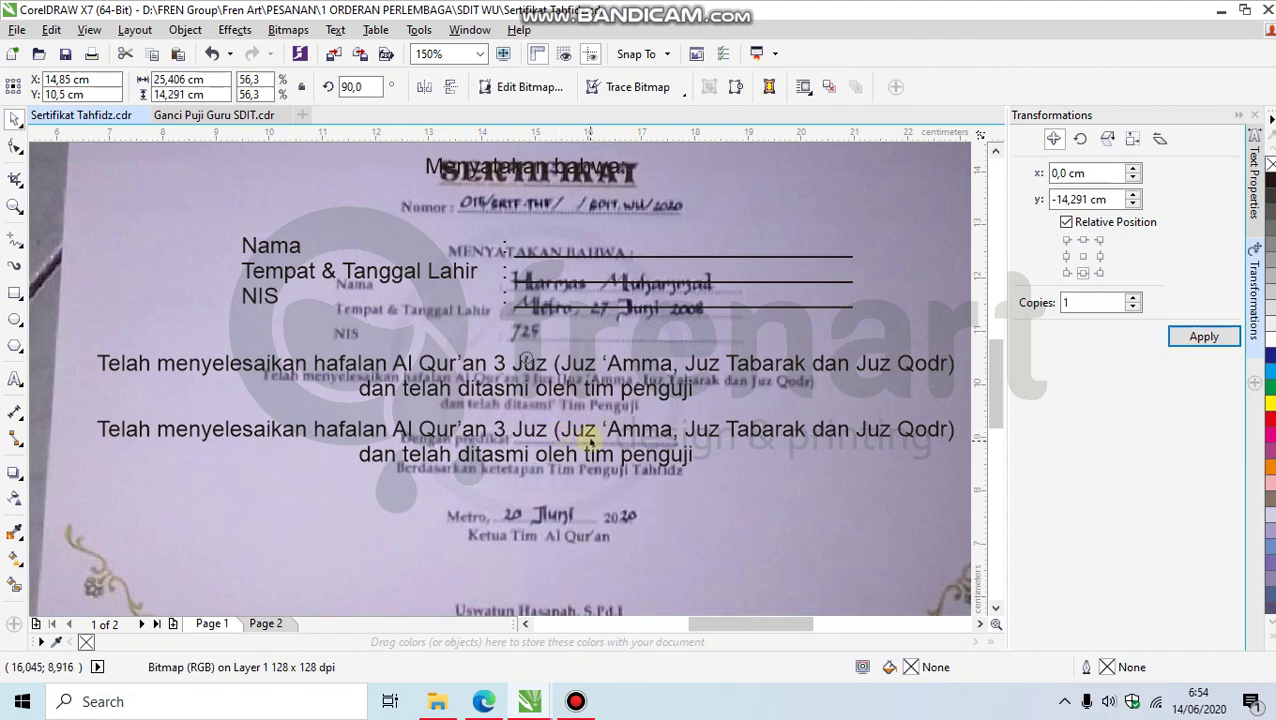
Step: Replace the copy's text with 'Dengan predikat : _______________________'
double_click(590, 440)
key("ctrl+a")
type("Dengan ")
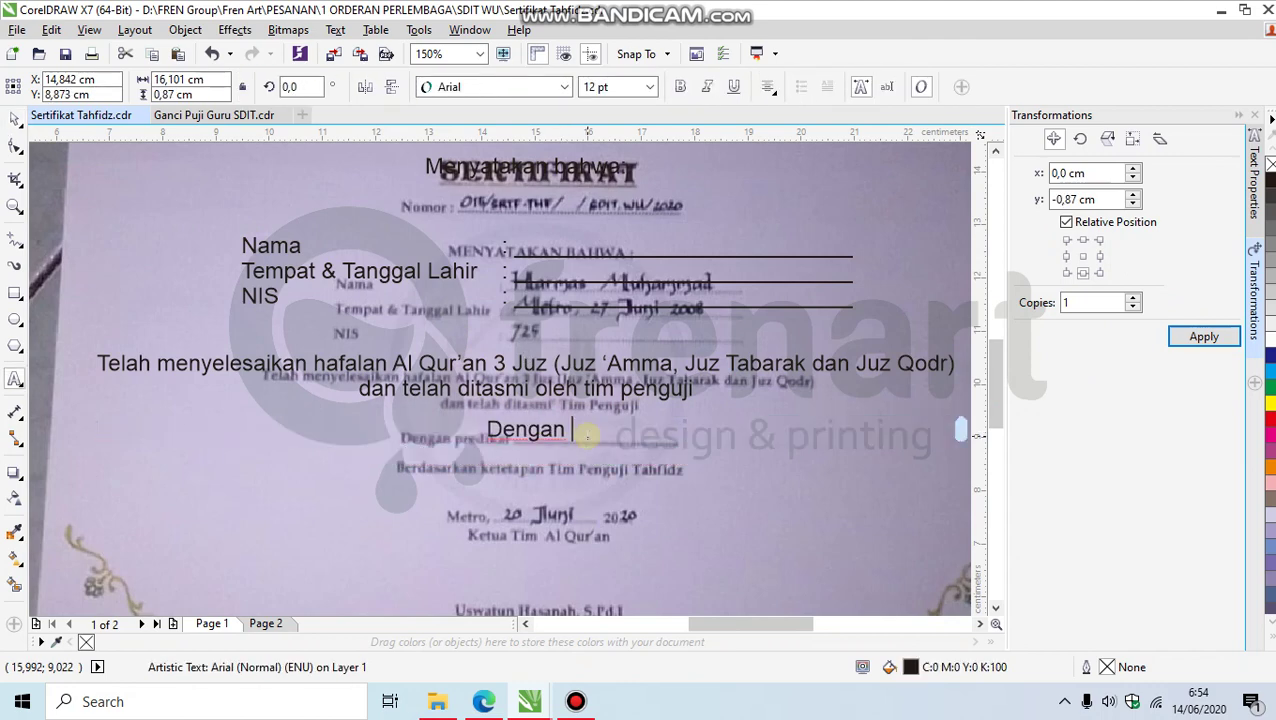
type("predikat")
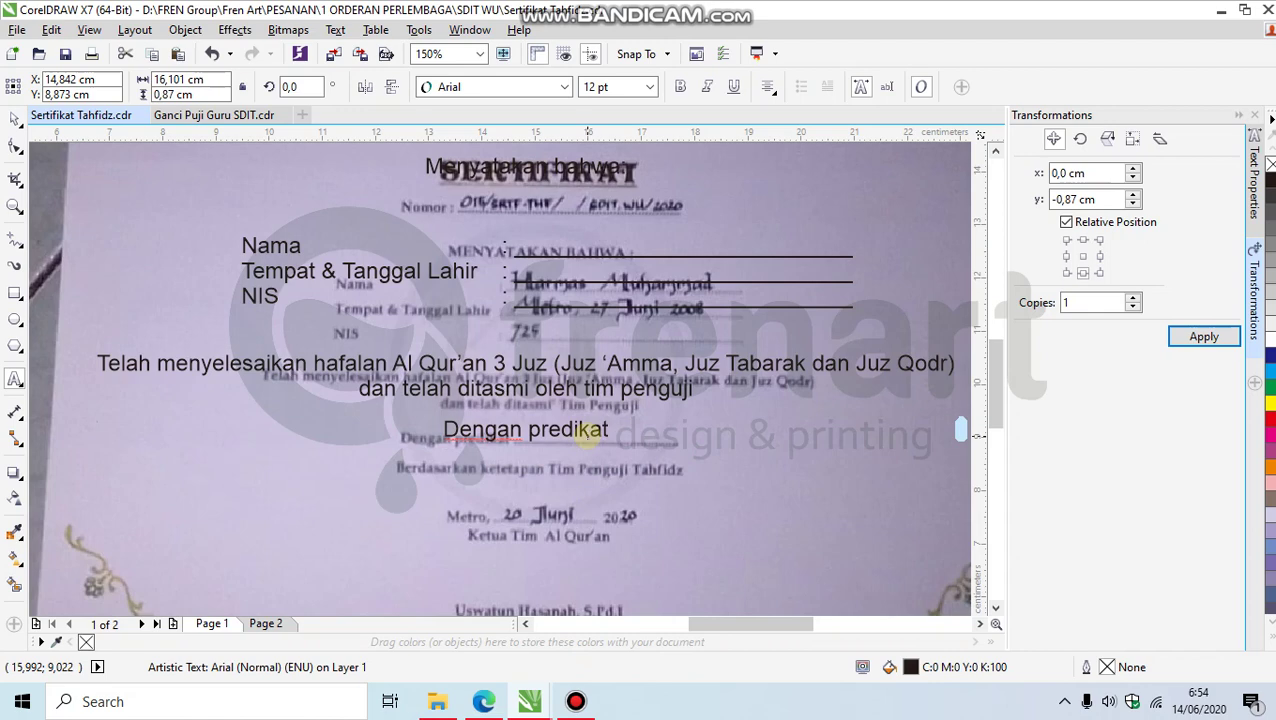
type(" : _")
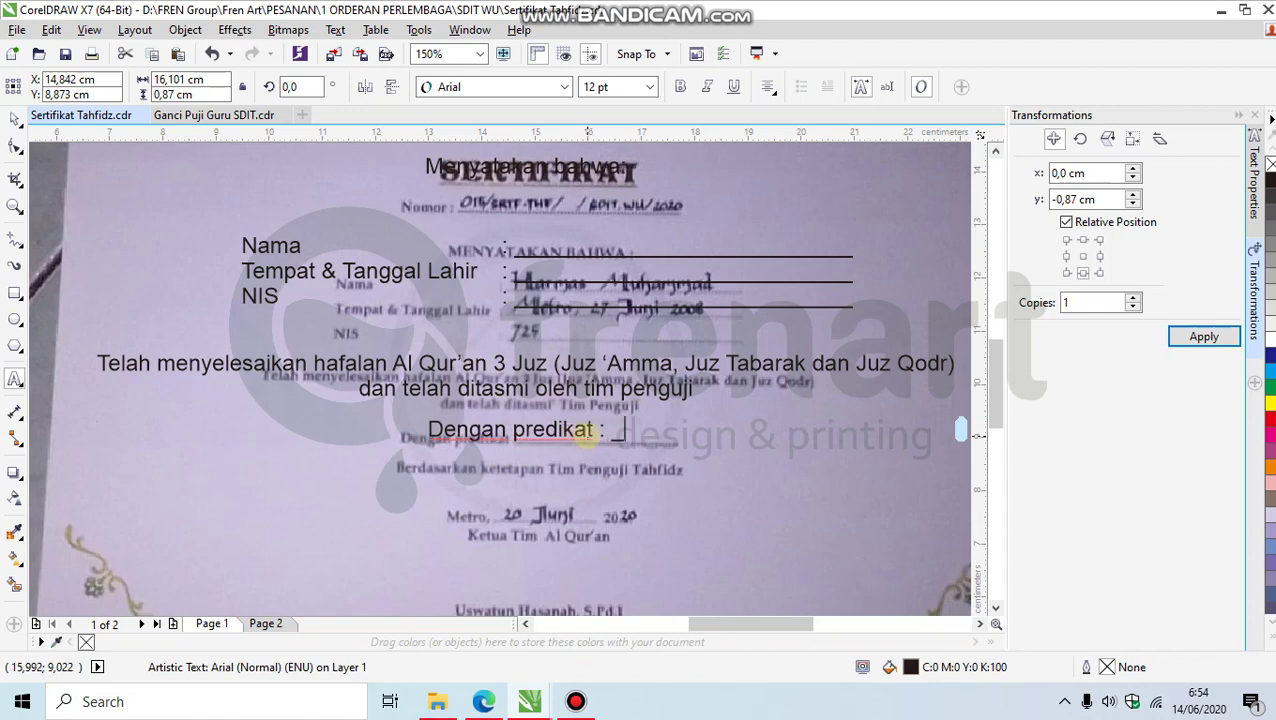
type("______________________")
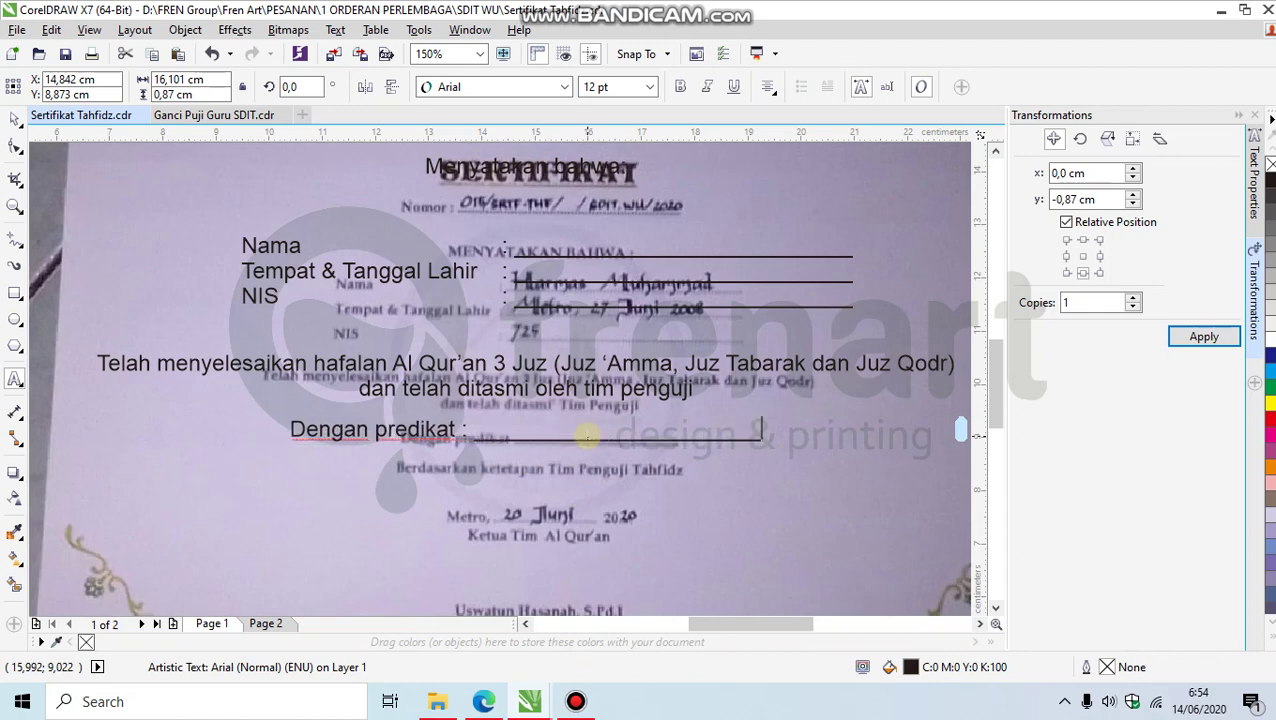
key("ctrl+space")
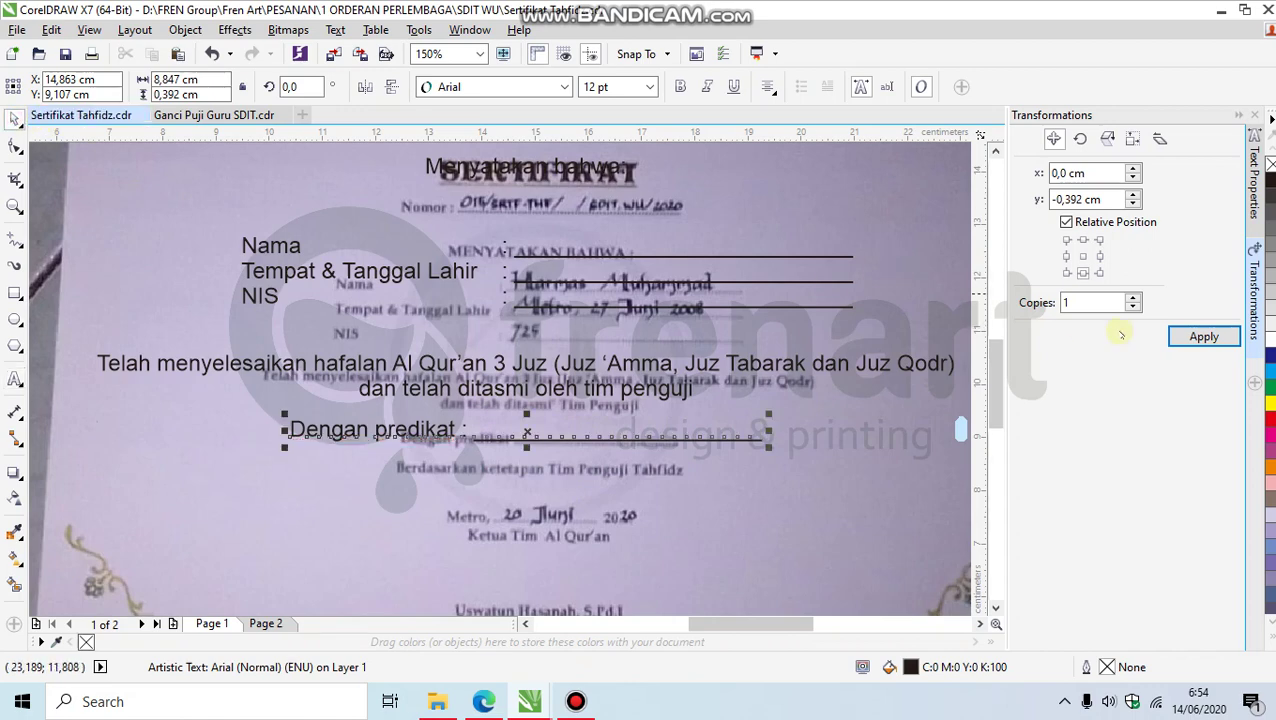
Step: Duplicate the predikat line, move the copy just beneath it and select its text
left_click(1202, 336)
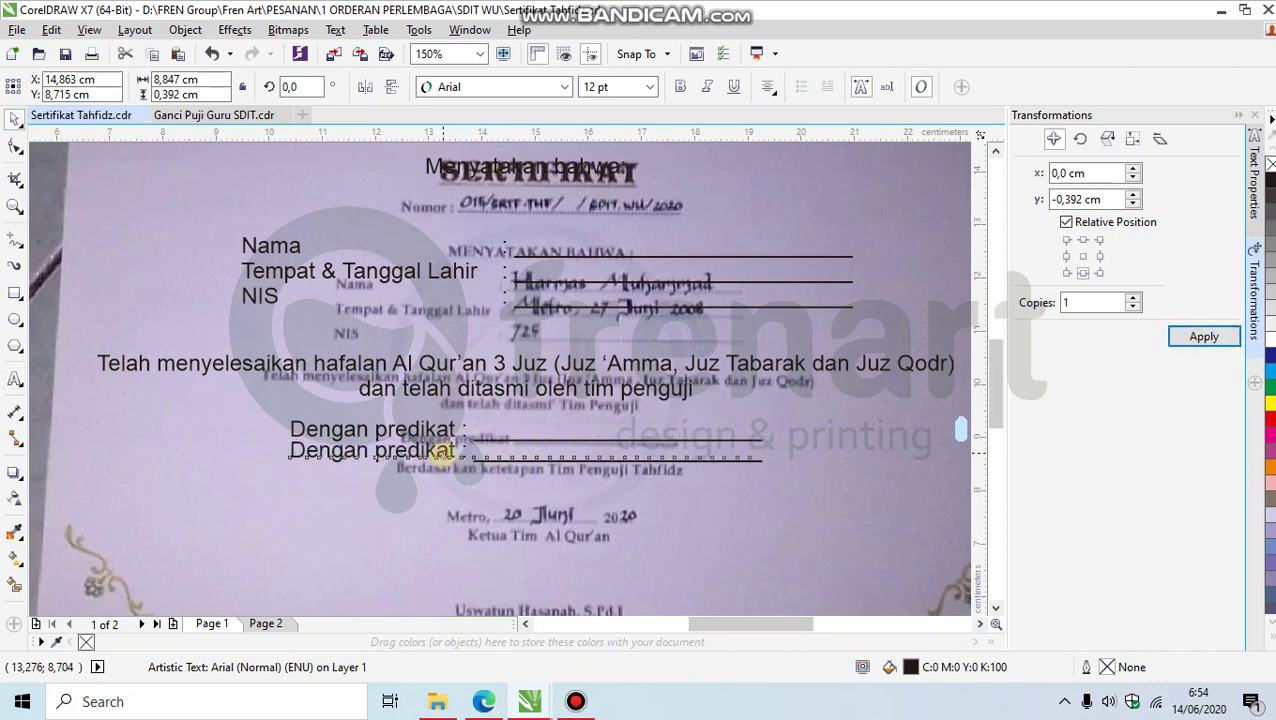
mouse_move(442, 451)
left_mouse_down()
mouse_move(442, 475)
mouse_move(442, 462)
left_mouse_up()
double_click(440, 462)
type("a")
key("ctrl+a")
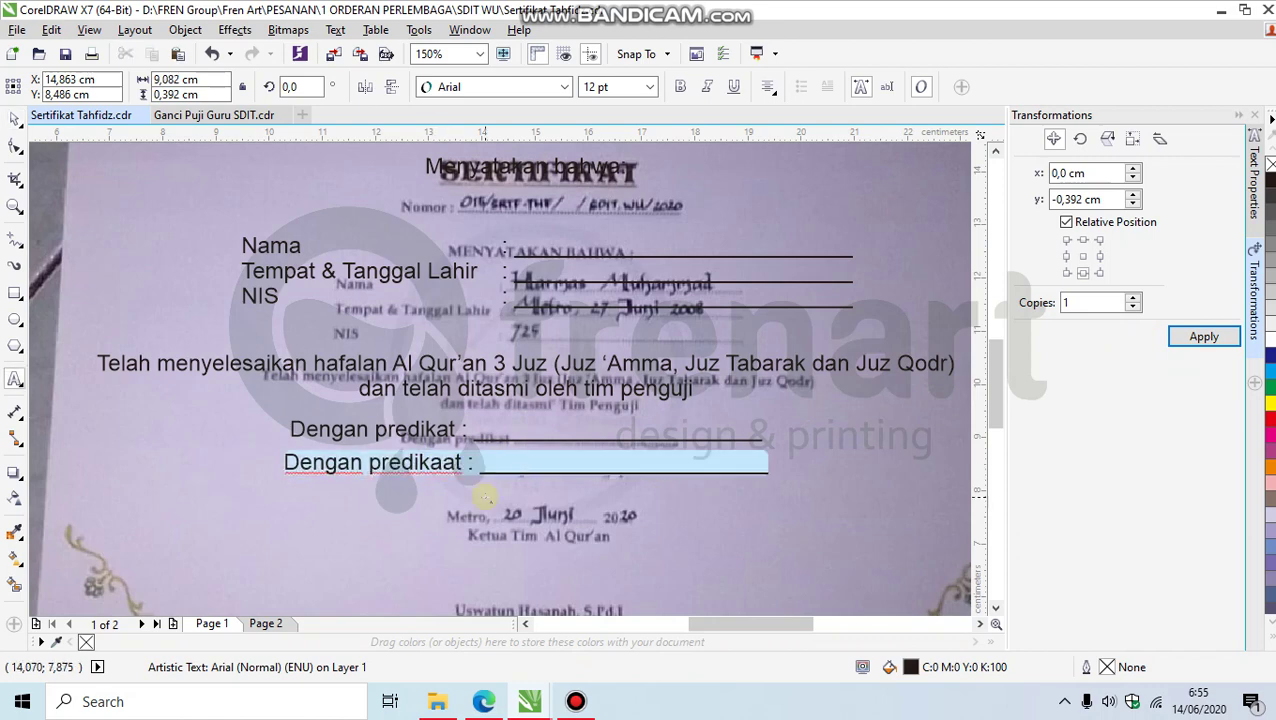
Step: Retype the copy as 'Berdasarkan ketetapan penguji tahfidz', undoing an accidental move
type("Berdasarka")
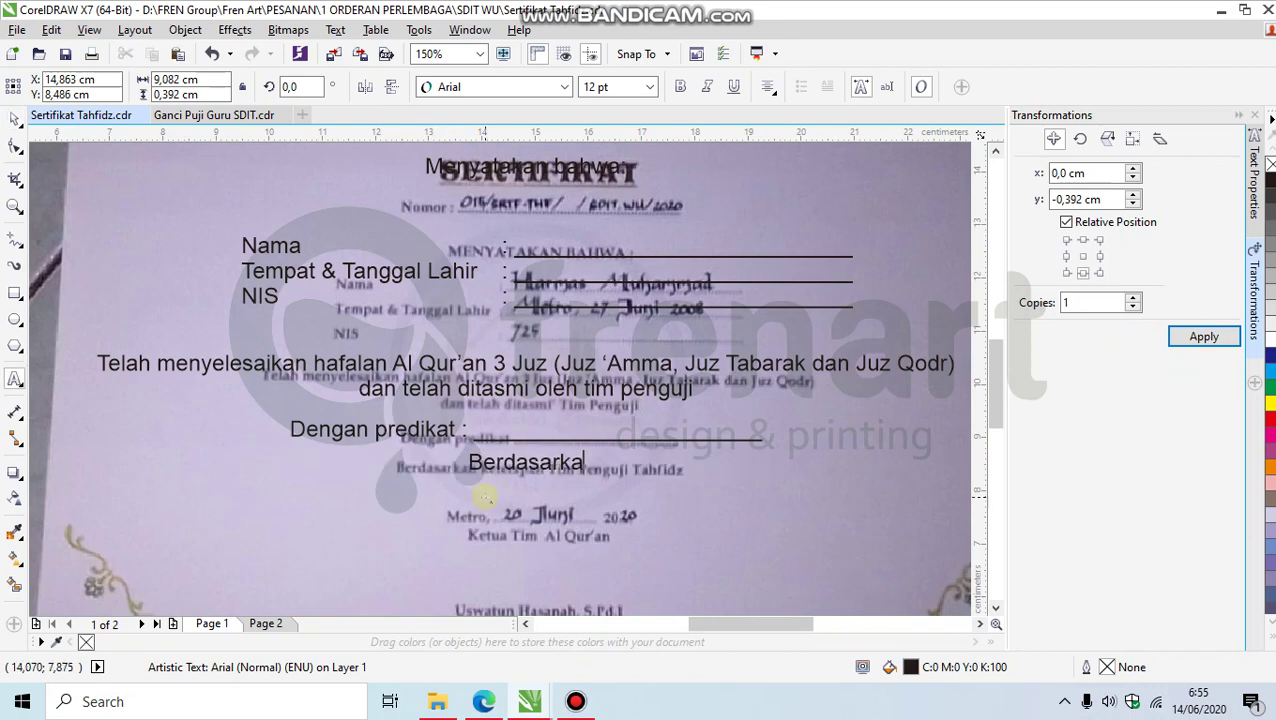
type("n ket")
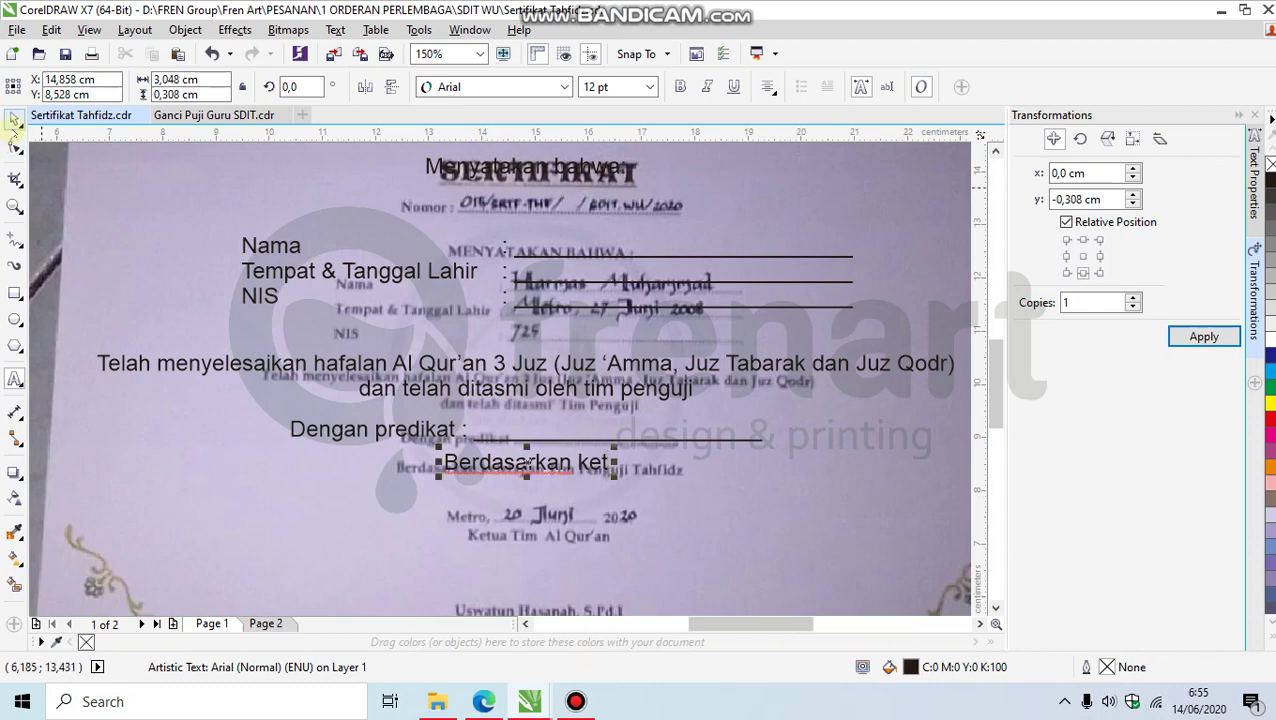
left_click_drag(484, 462, 527, 570)
key("ctrl+z")
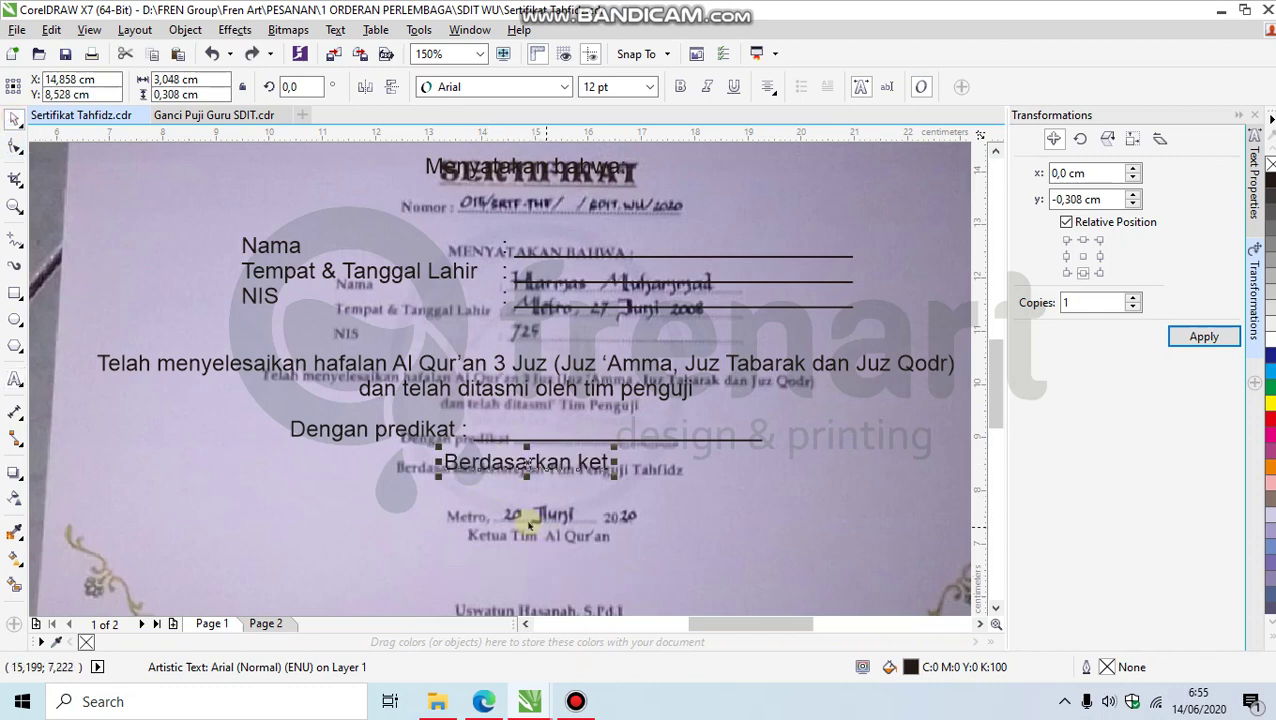
left_click(15, 379)
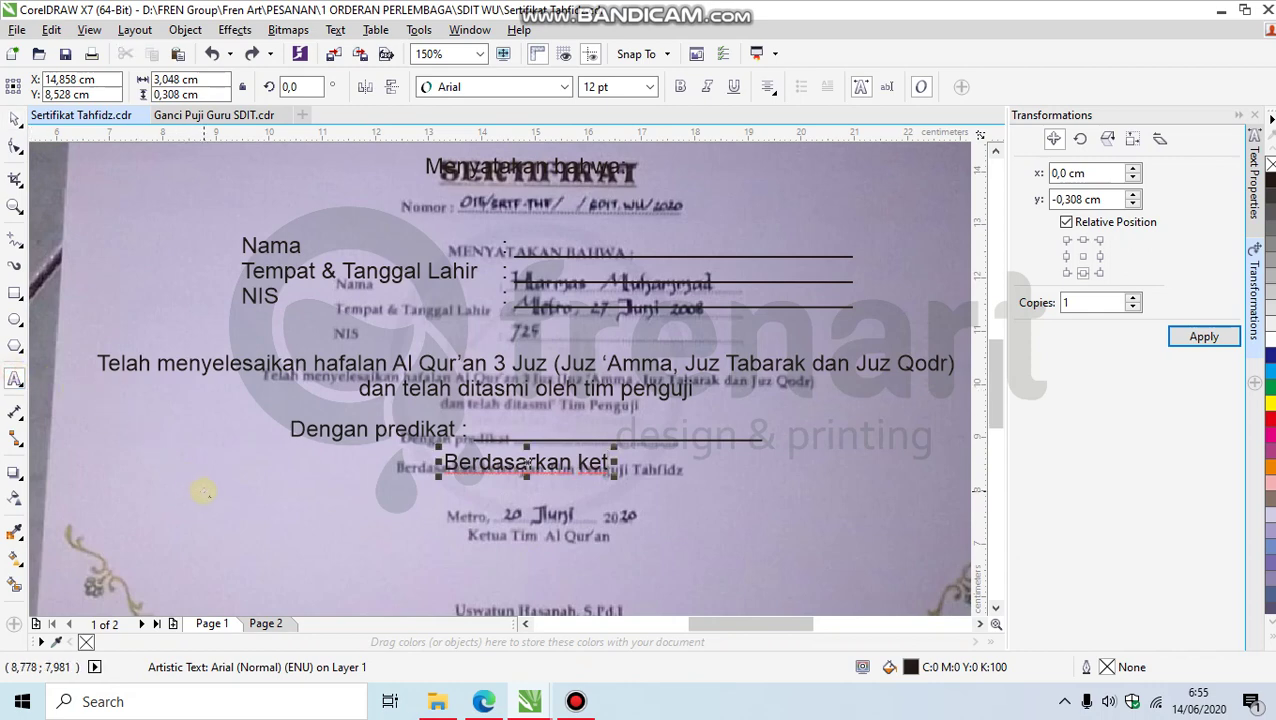
type("etapan")
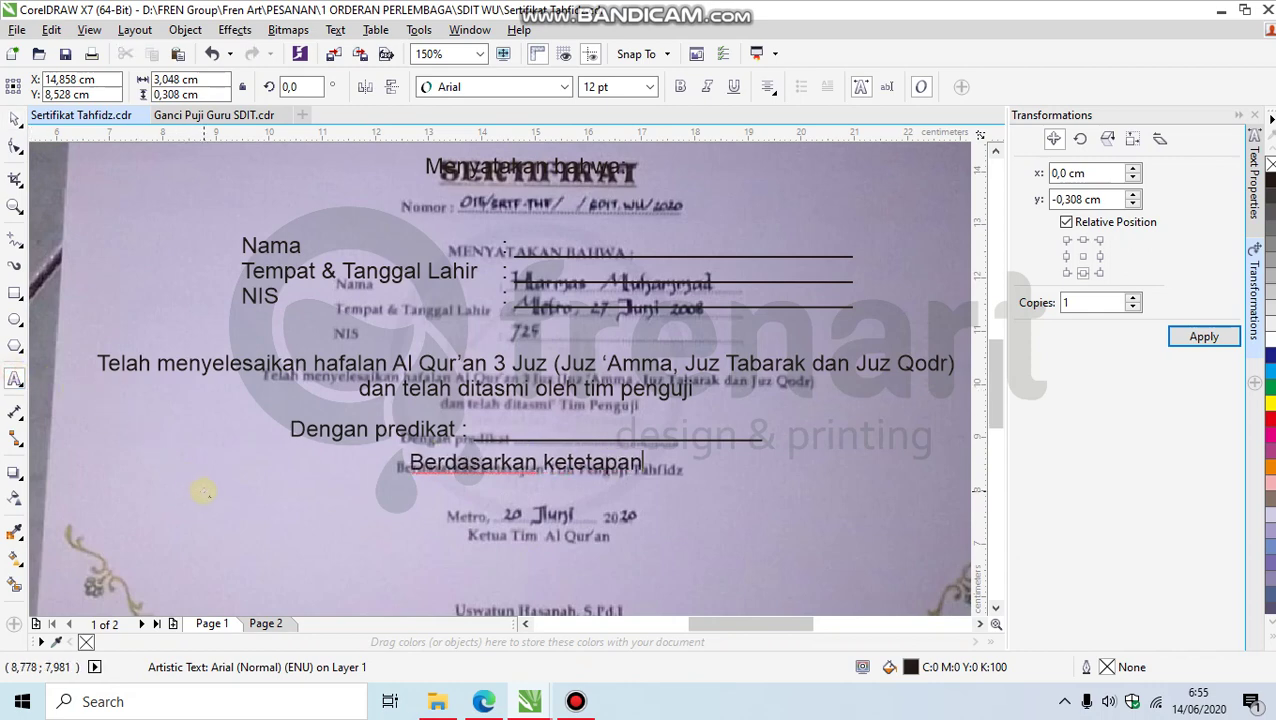
type(" penguji")
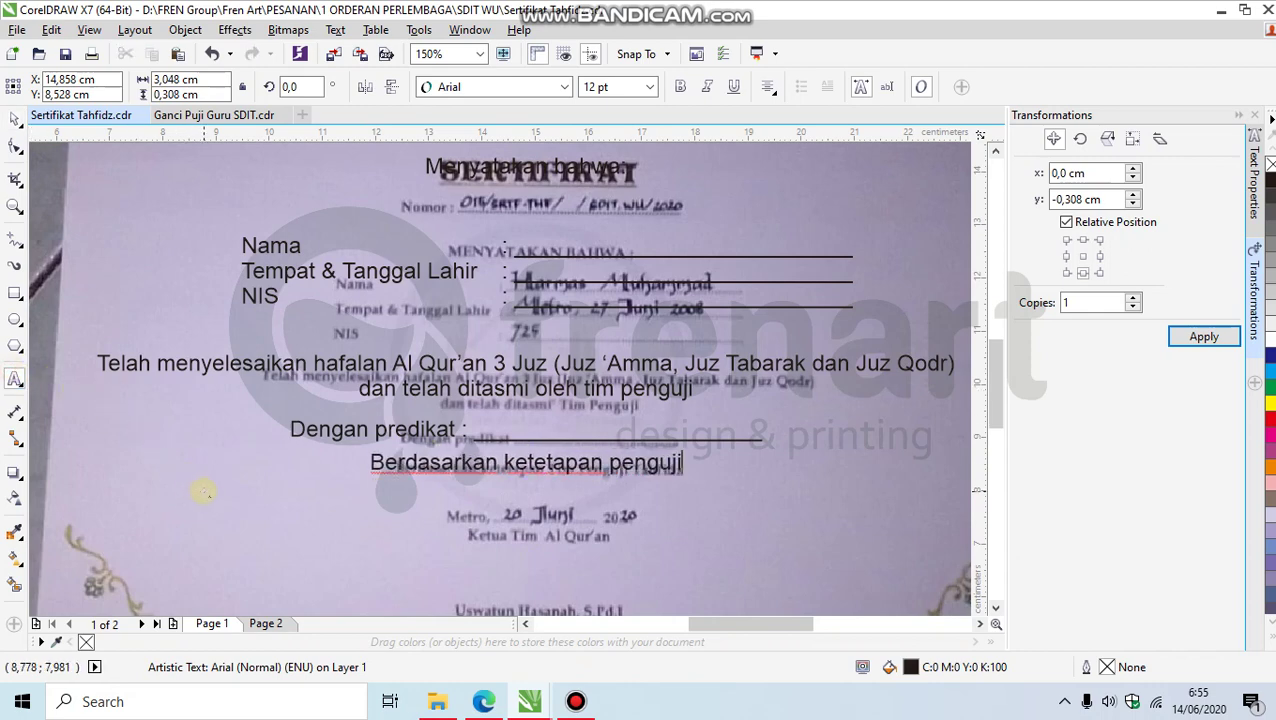
type(" tahfi")
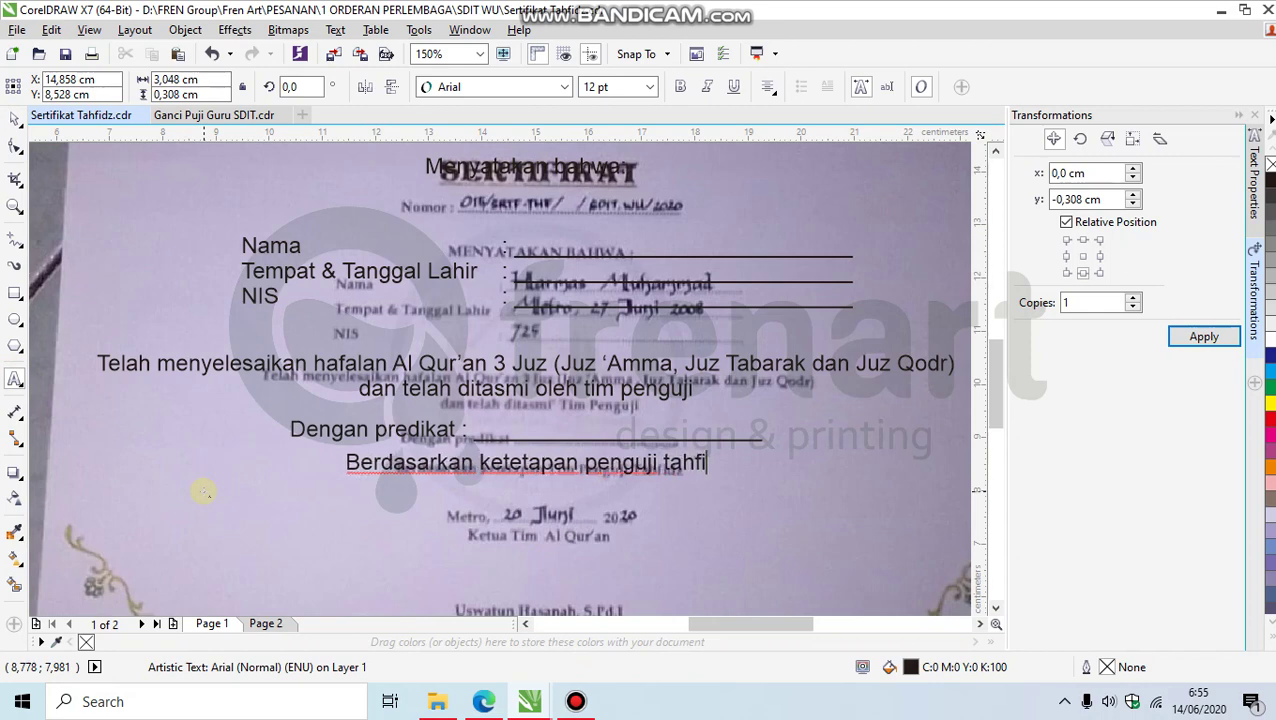
type("dz")
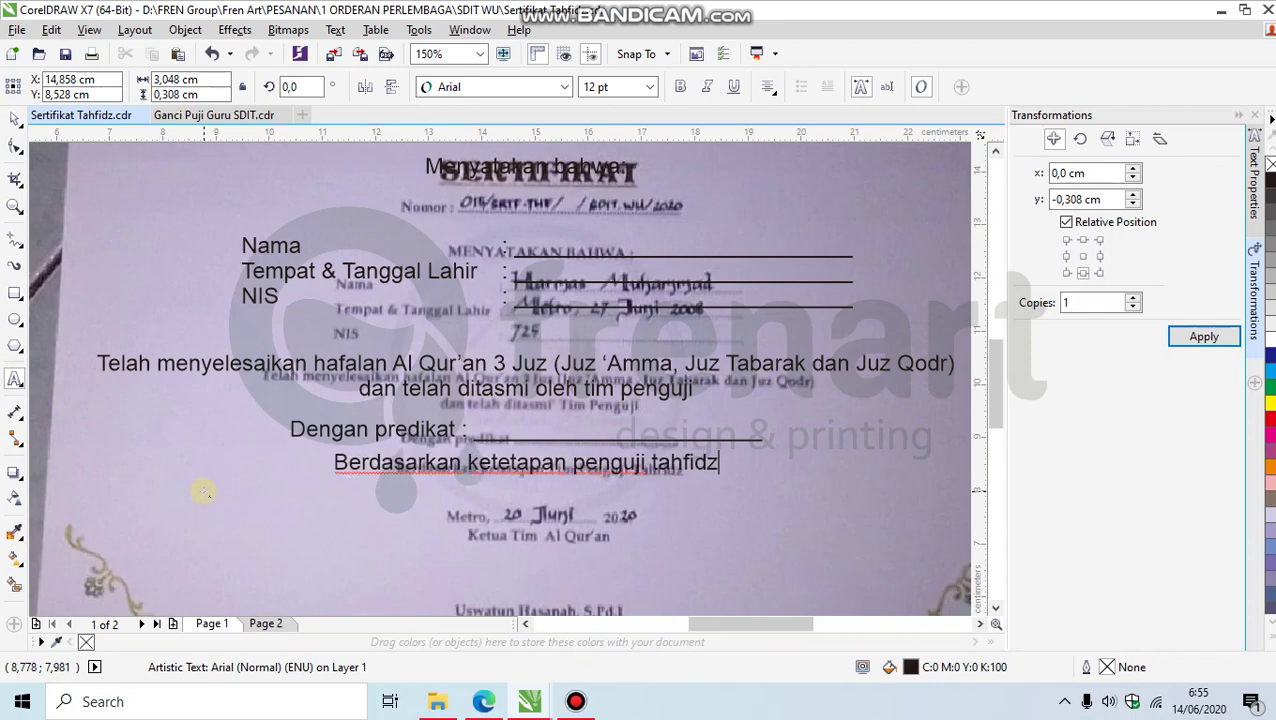
key("Escape")
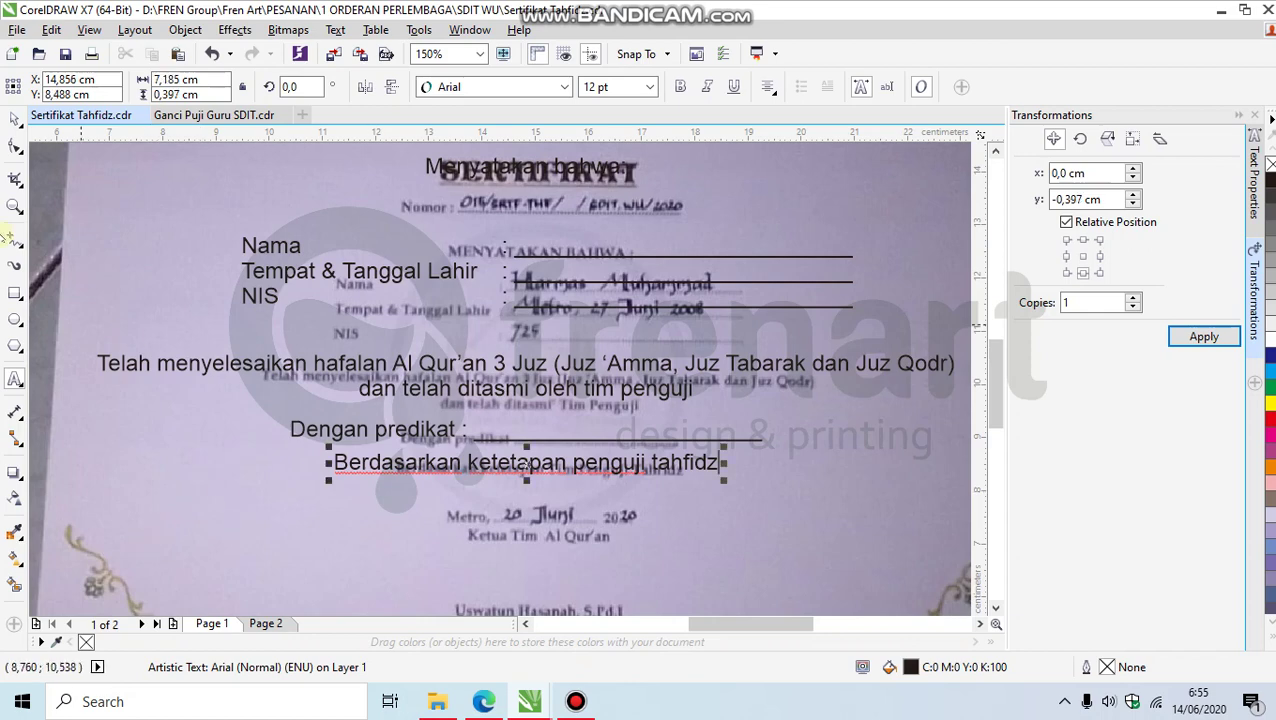
Step: Duplicate the Berdasarkan line and move the copy down to the date position
scroll(527, 430, "down", 1)
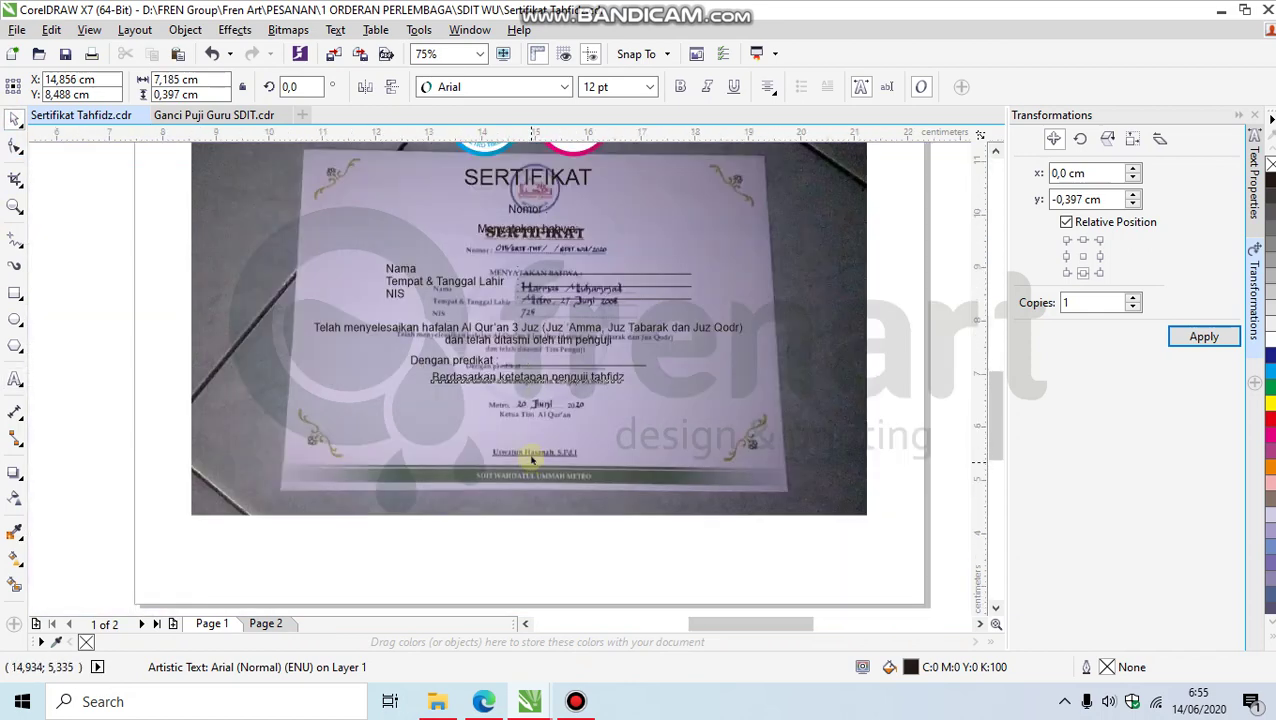
scroll(527, 590, "up", 1)
left_click(1195, 340)
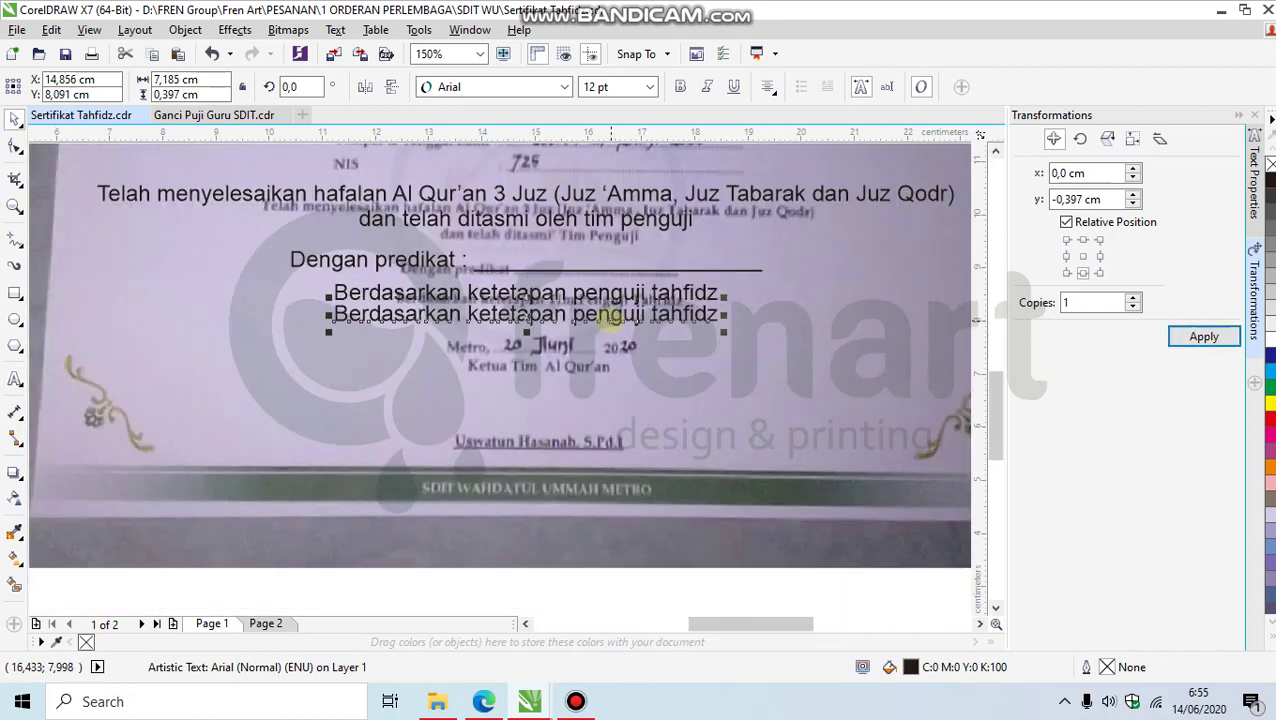
left_click_drag(615, 316, 612, 346)
Step: Replace its text with 'Metro, 15 Juni 2020', 'Ketua Tim Al Qur'an' and the signatory's name and degree
double_click(612, 345)
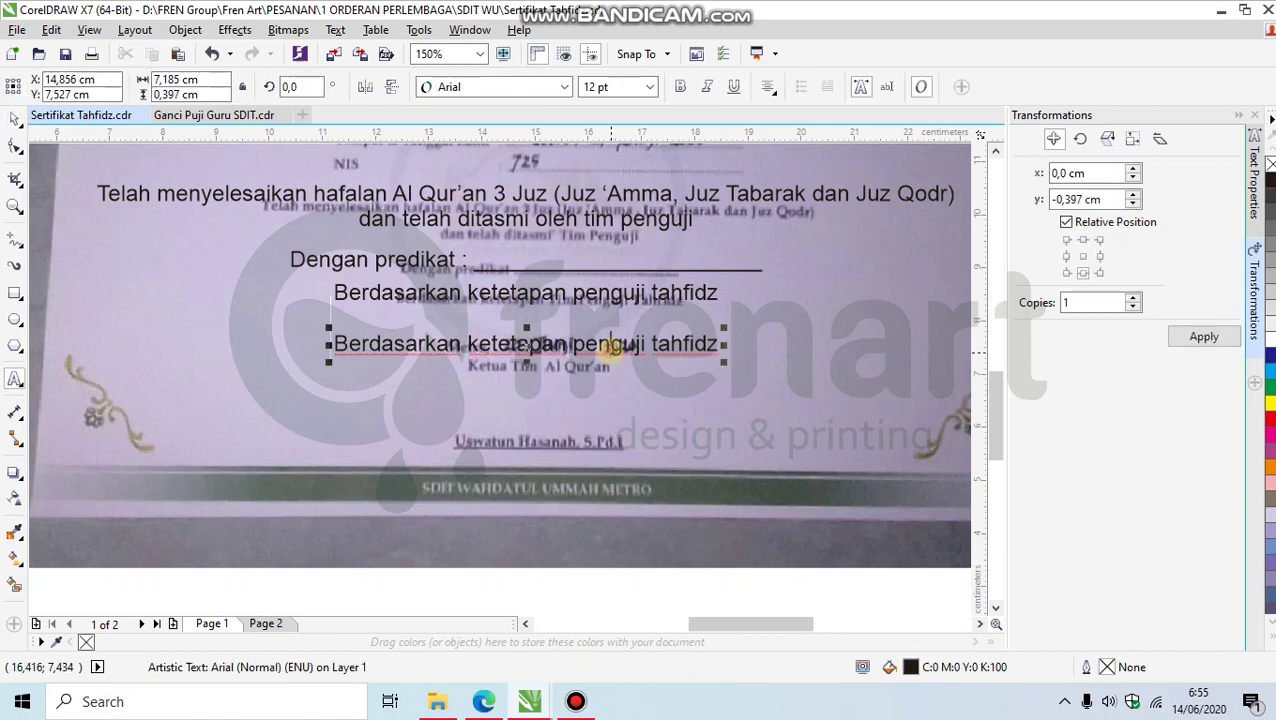
key("ctrl+a")
type("Metro,")
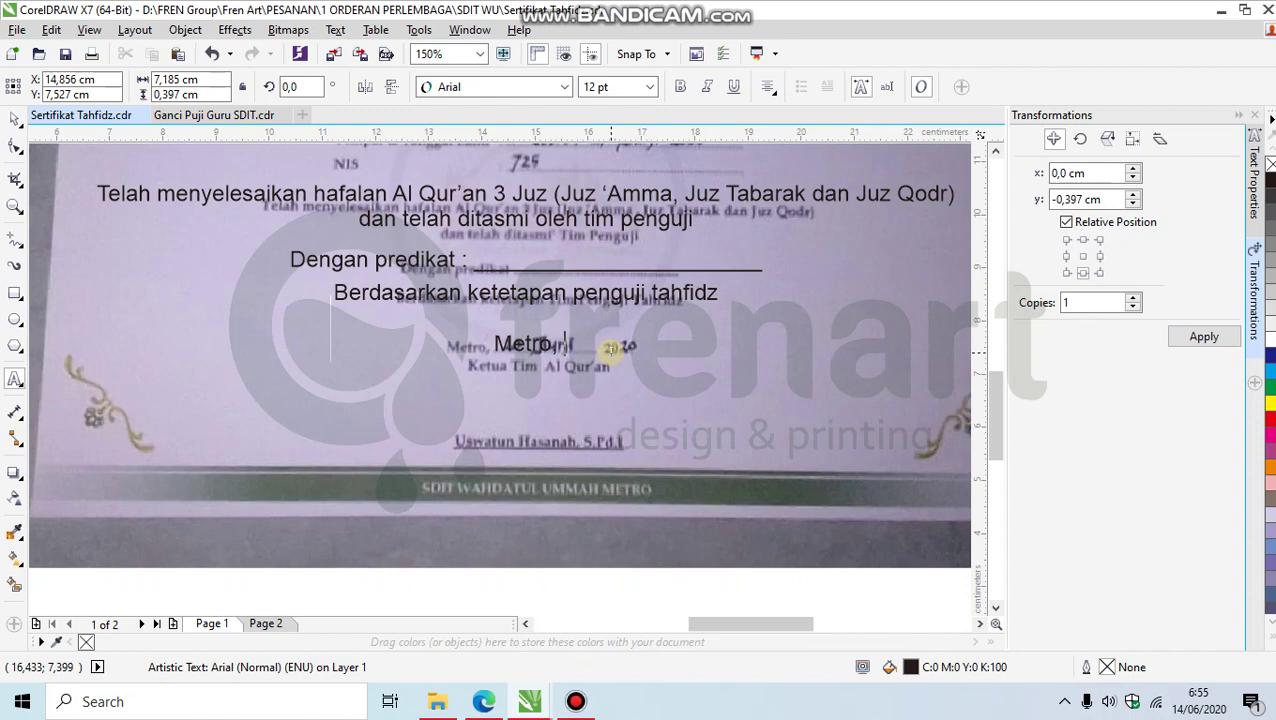
type(" 15 Juni 2")
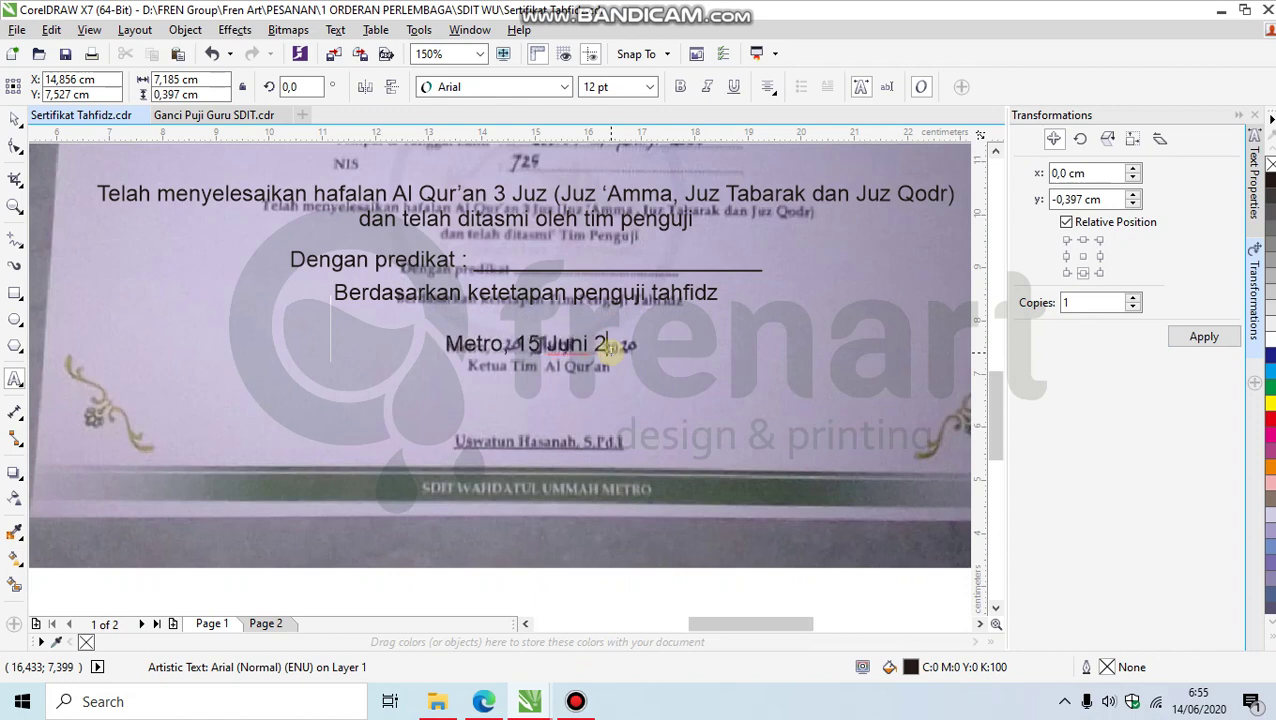
type("020 ")
type("Ket")
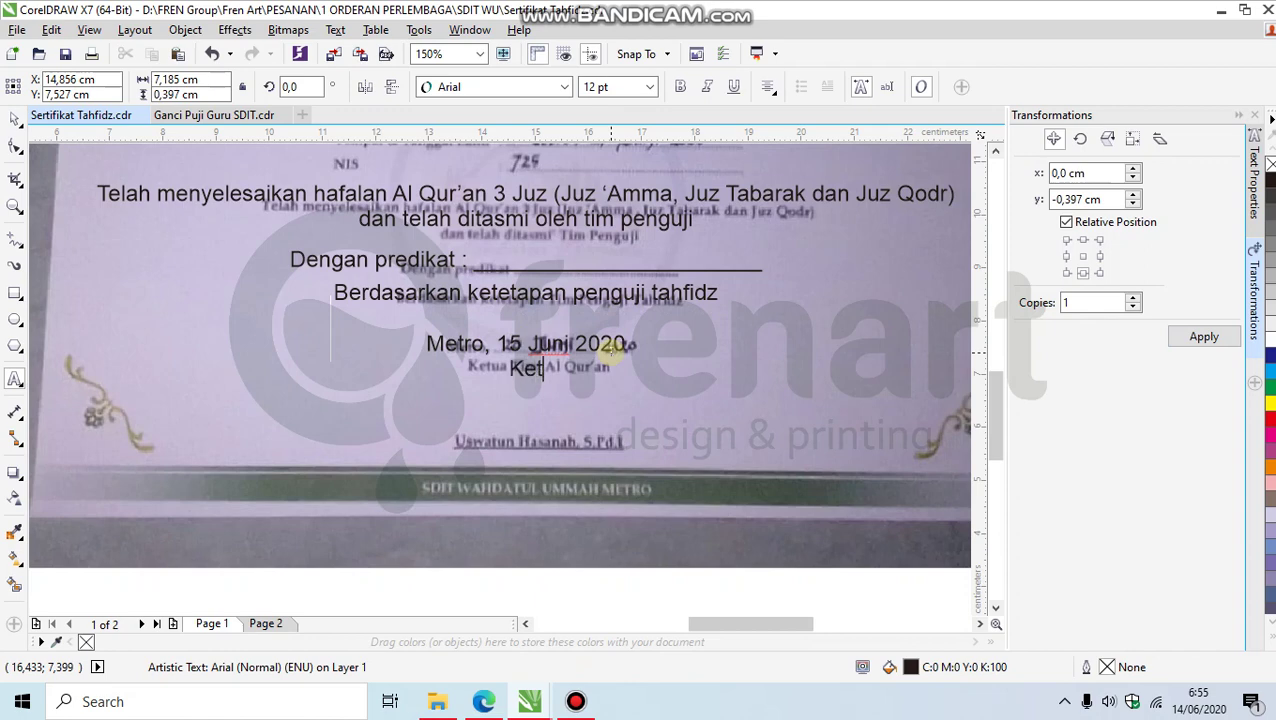
type("ua TIM")
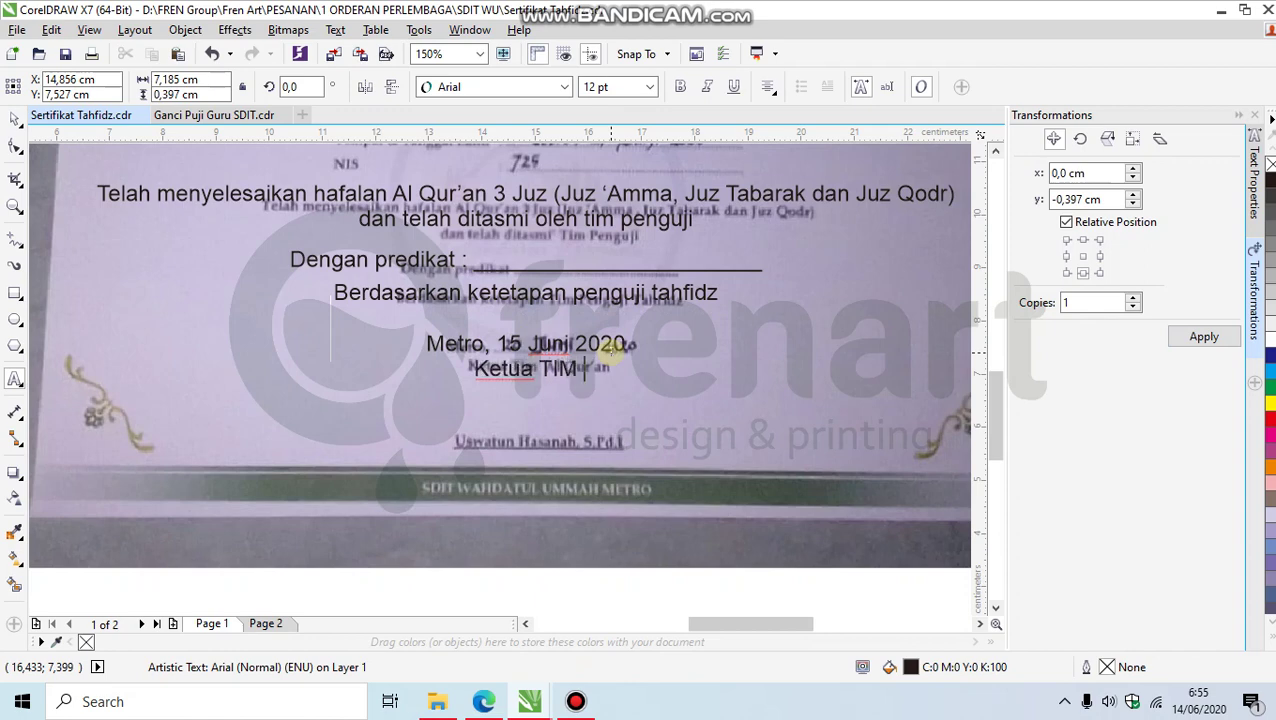
key("BackSpace")
key("BackSpace")
key("BackSpace")
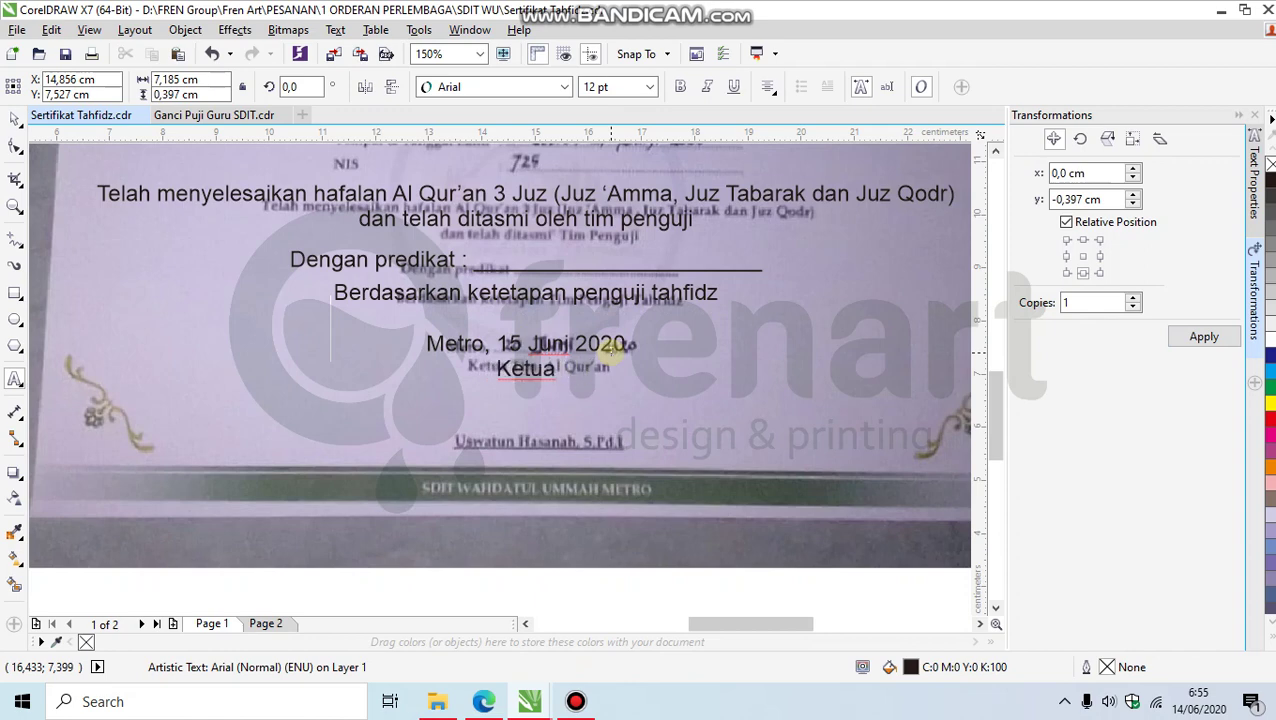
type("Tim Al")
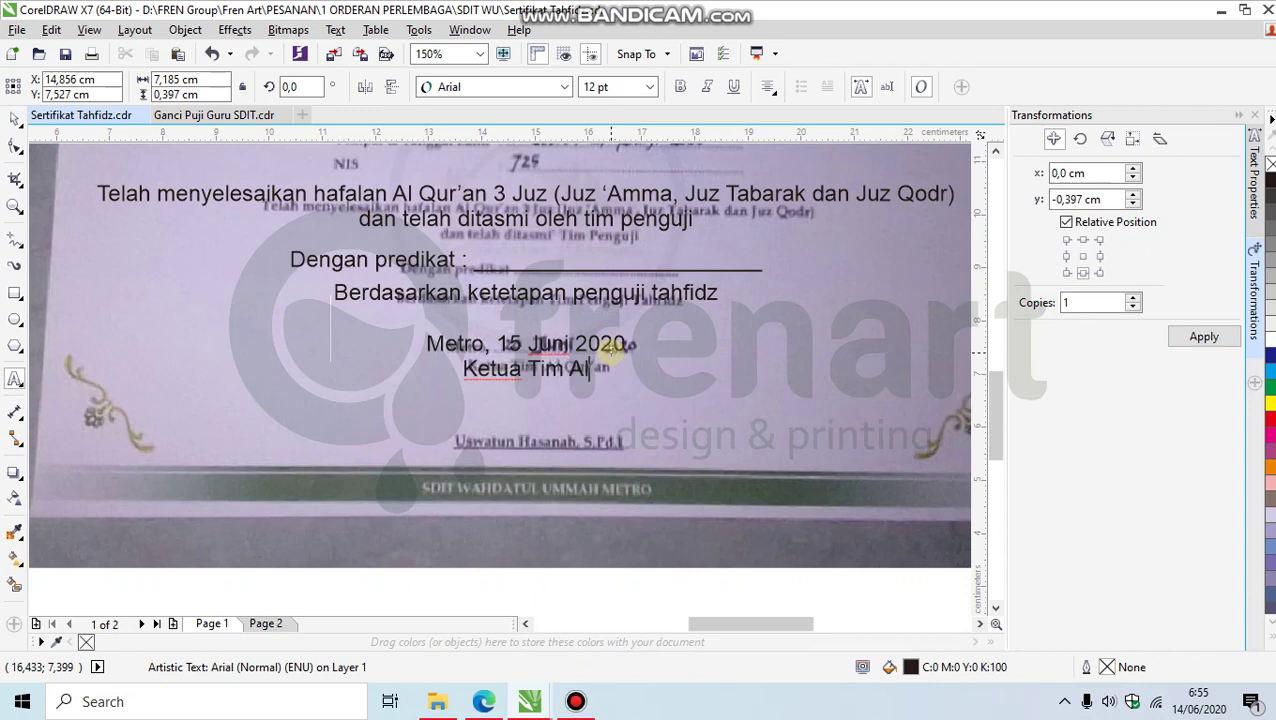
type(" Qur'an")
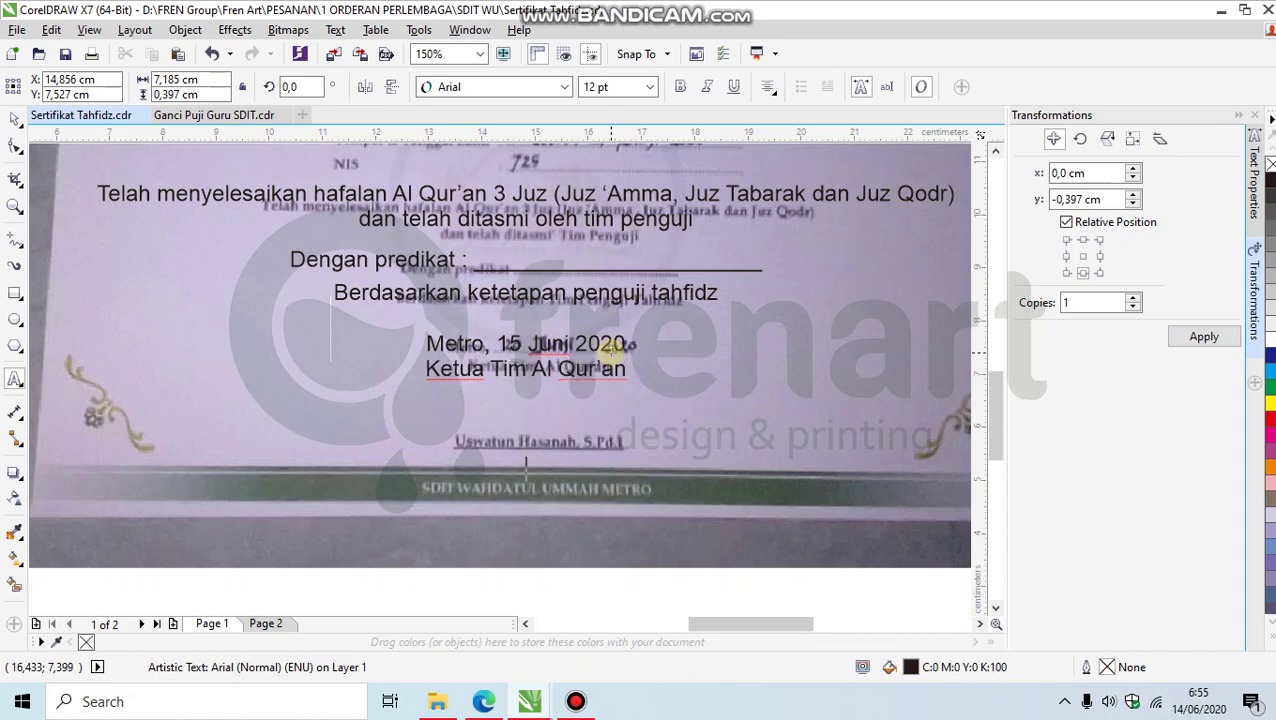
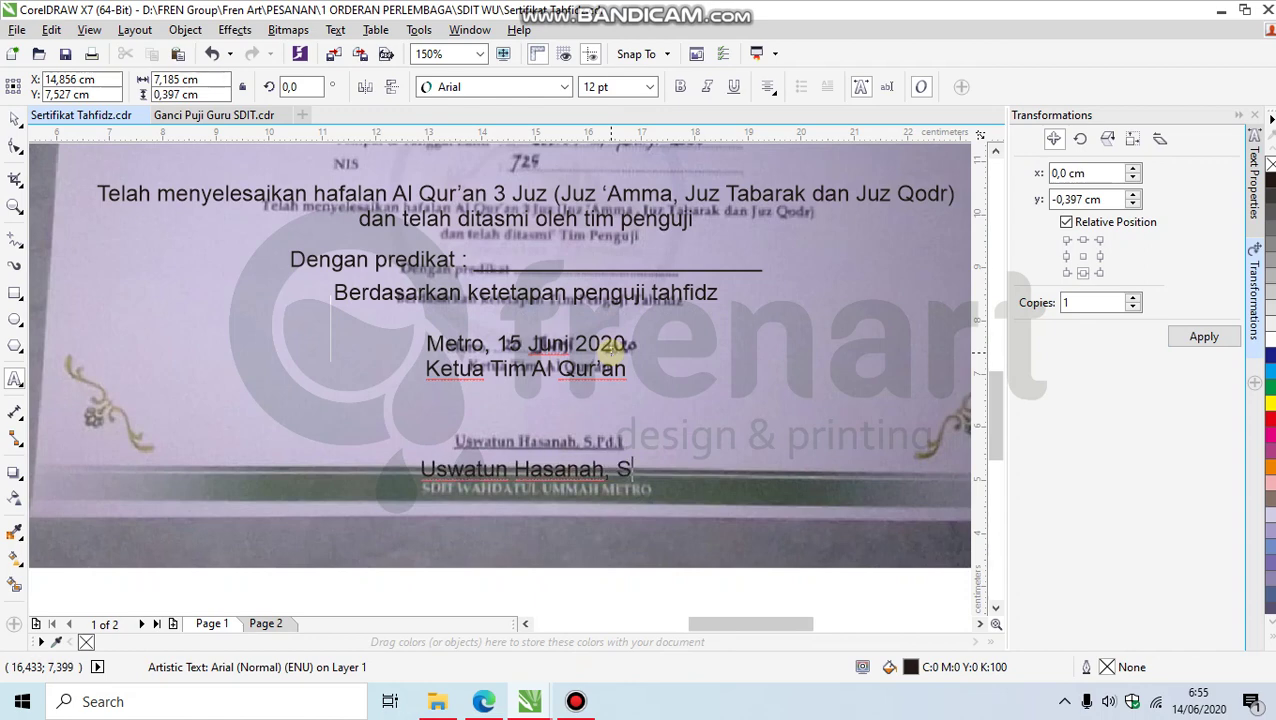
type(".Pd.")
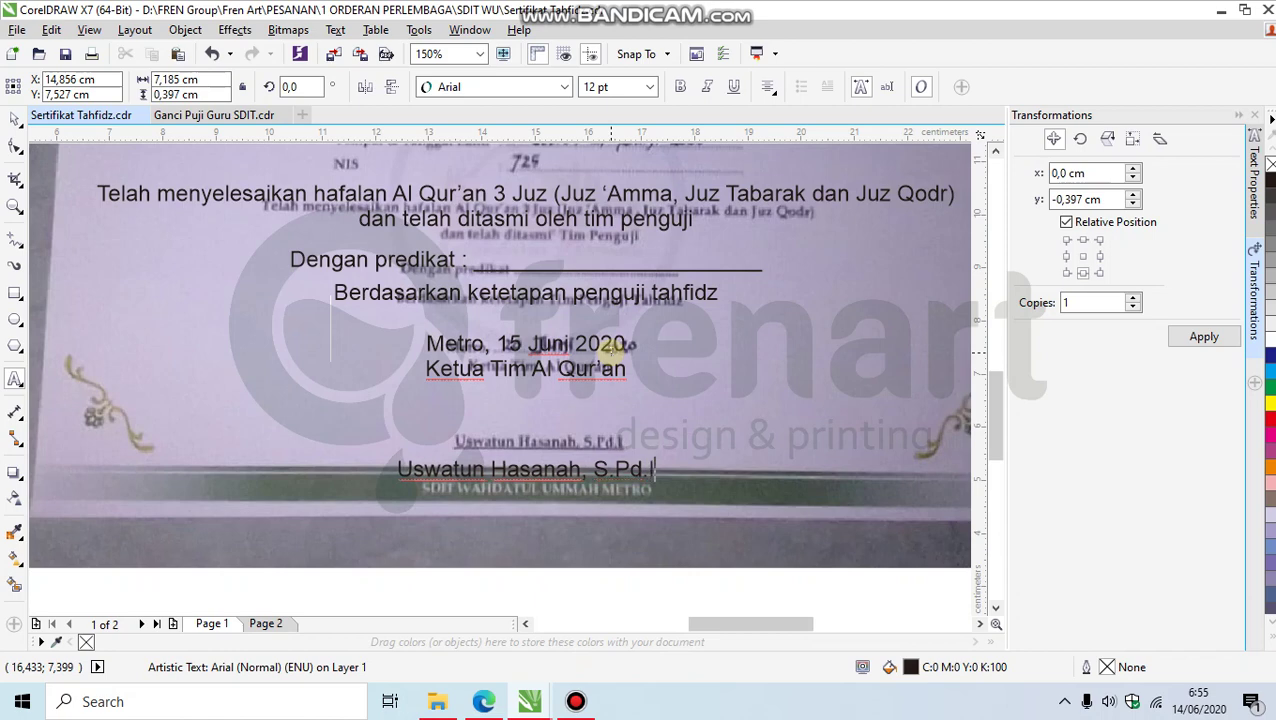
key("ctrl+space")
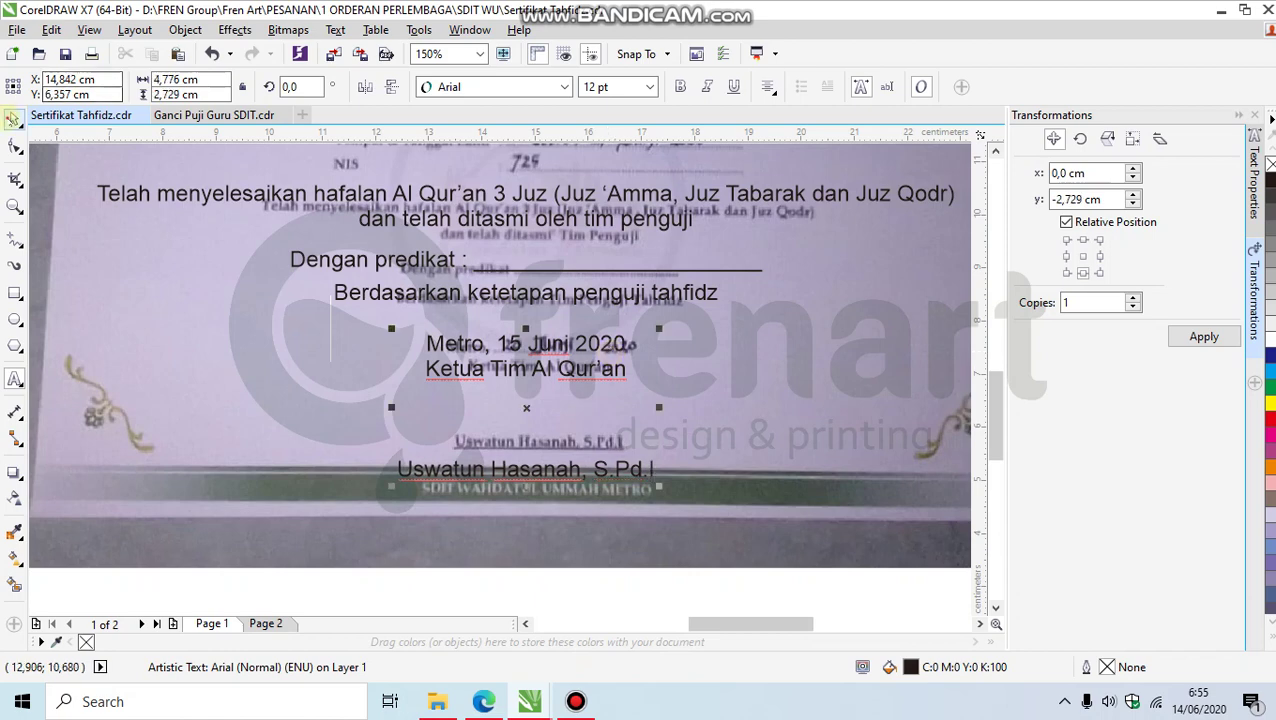
Step: Select the photographed reference certificate bitmap and delete it, leaving the typed text
scroll(520, 375, "down", 4)
scroll(520, 374, "up", 3)
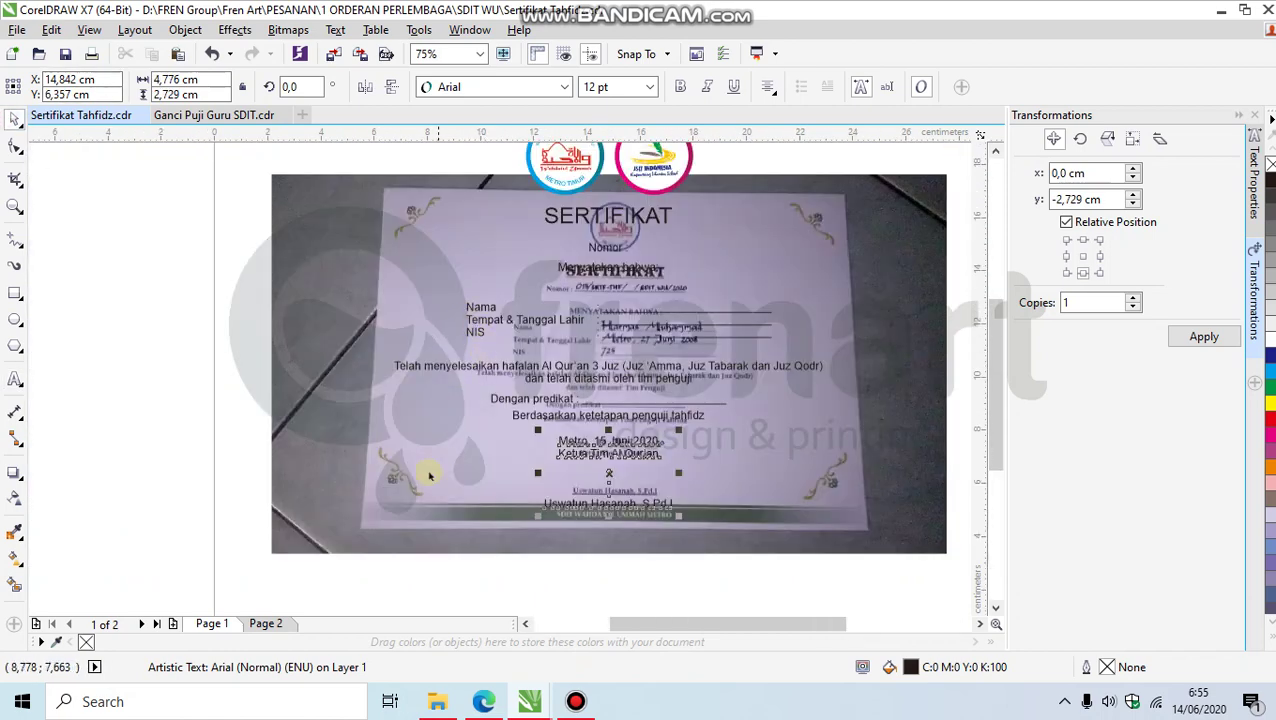
left_click(683, 420)
scroll(756, 492, "up", 3)
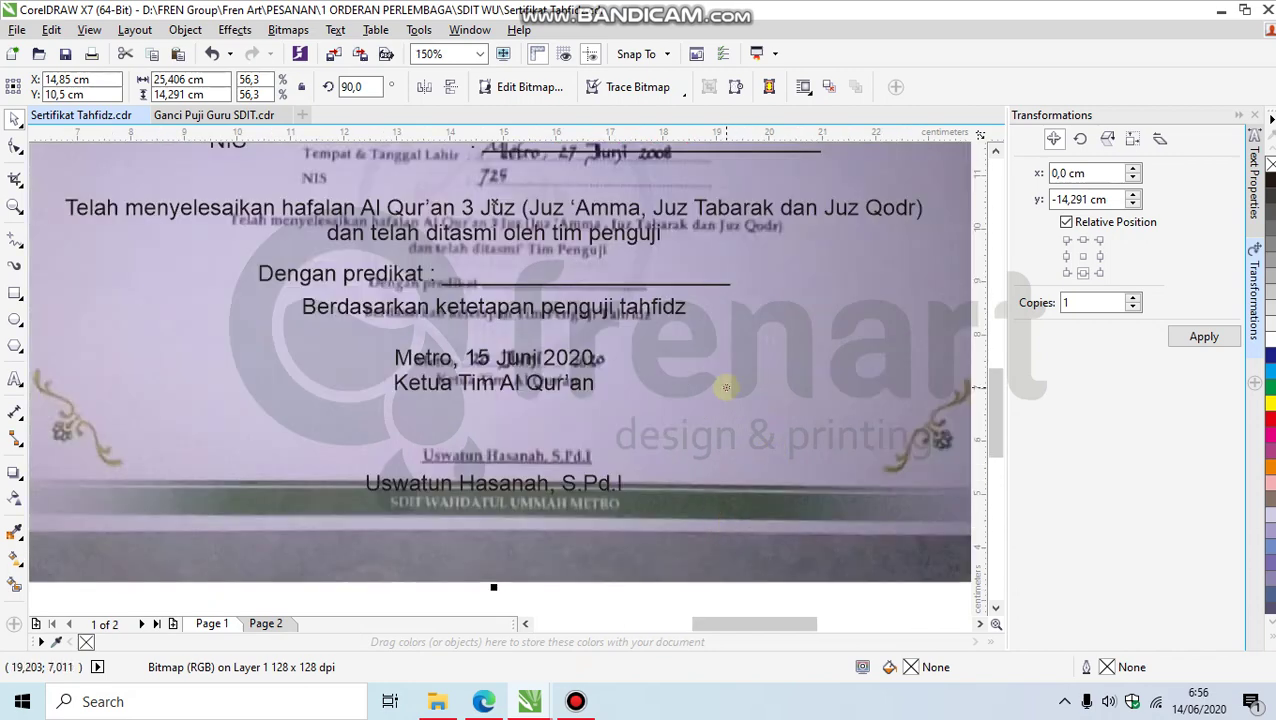
key("Delete")
scroll(660, 400, "down", 3)
scroll(427, 419, "down", 3)
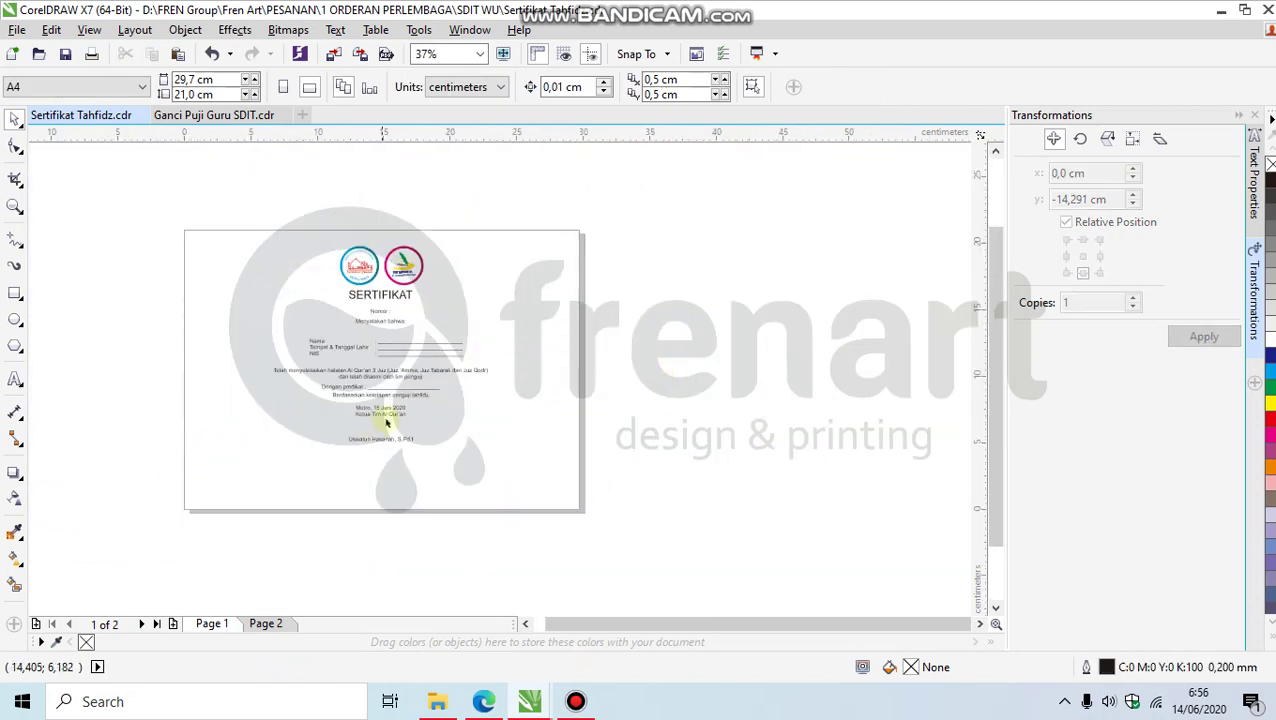
scroll(350, 367, "up", 3)
scroll(396, 370, "down", 3)
scroll(404, 373, "up", 3)
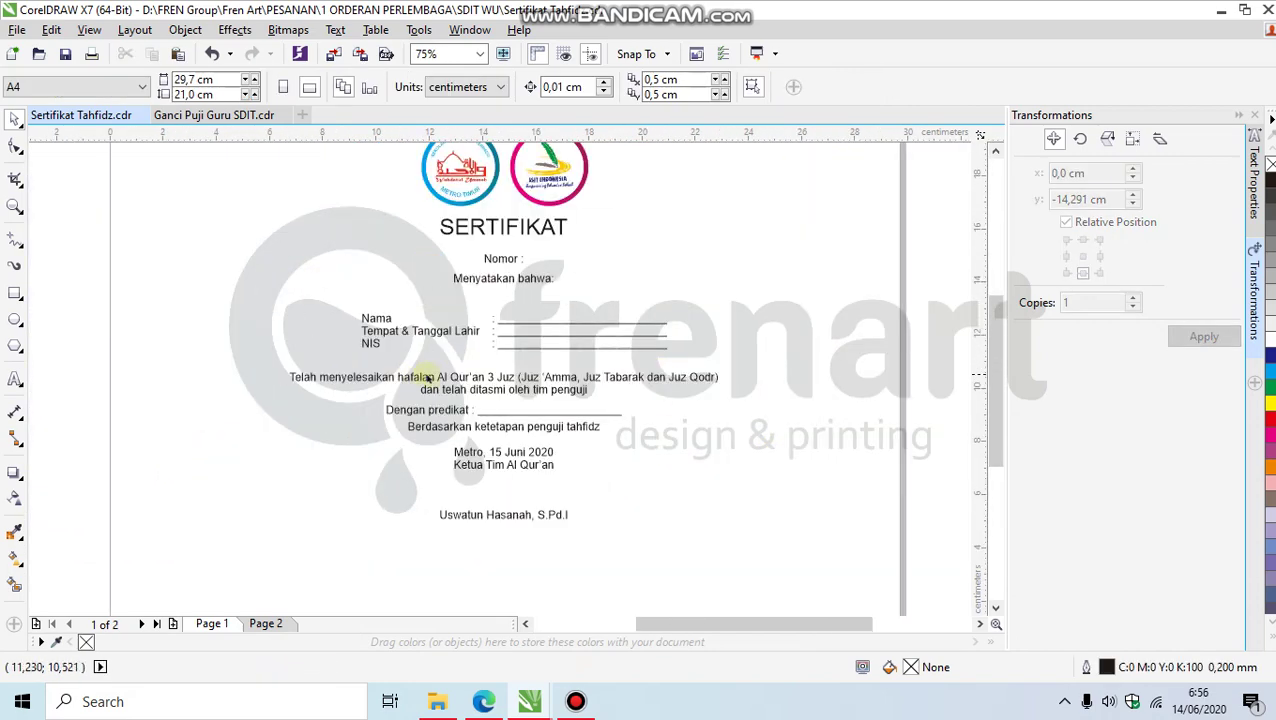
left_click(404, 376)
left_click(415, 335)
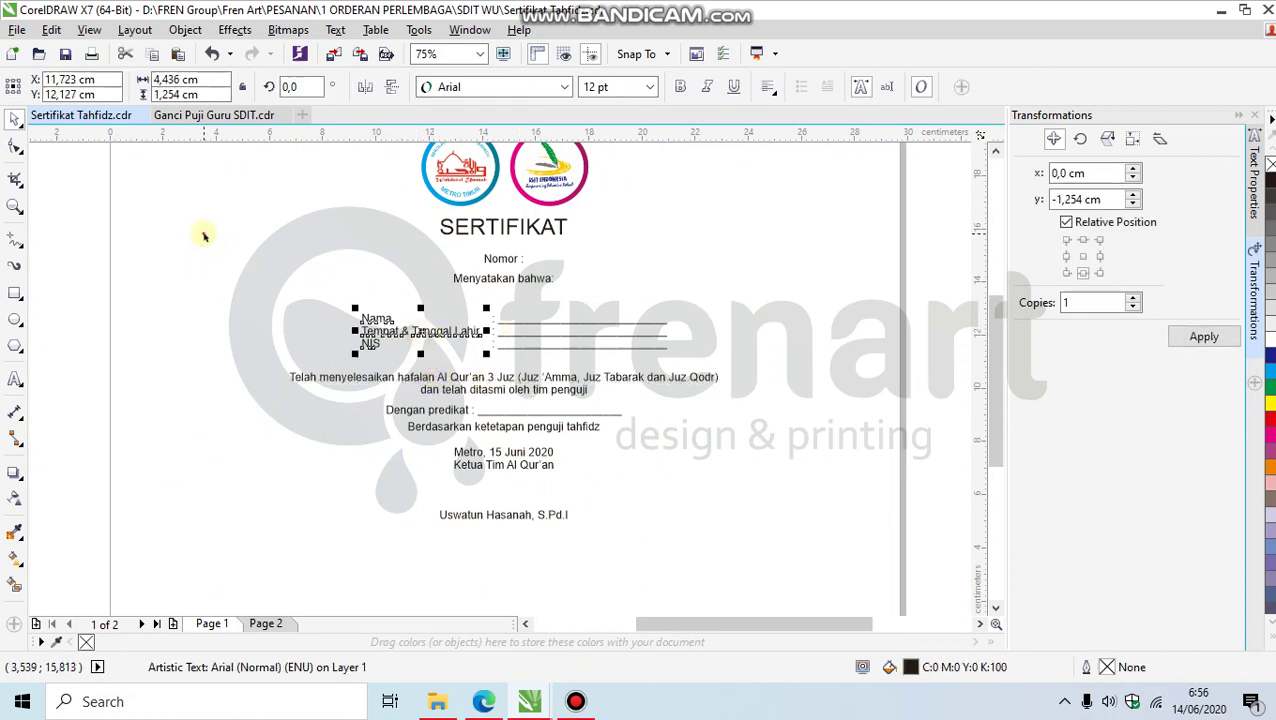
Step: Set all nine certificate text objects in the Acephimere font
left_click_drag(202, 232, 792, 590)
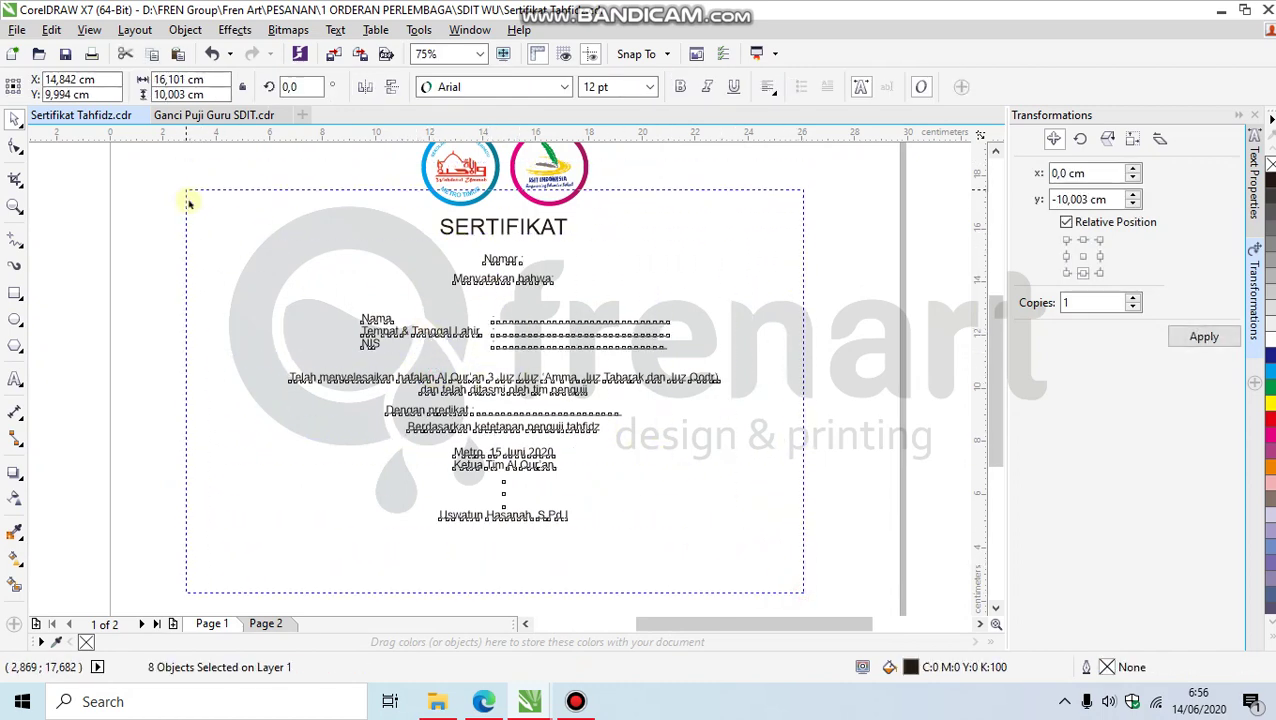
left_click_drag(188, 202, 187, 200)
left_click(560, 87)
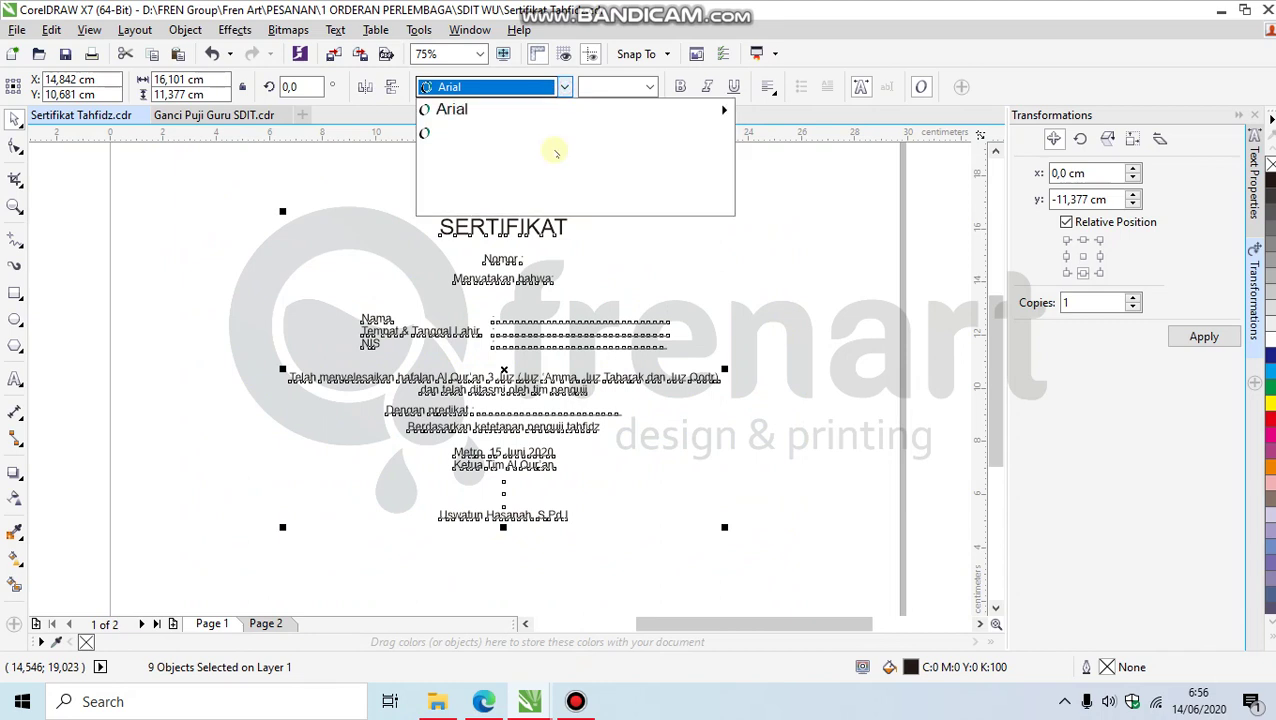
mouse_move(607, 134)
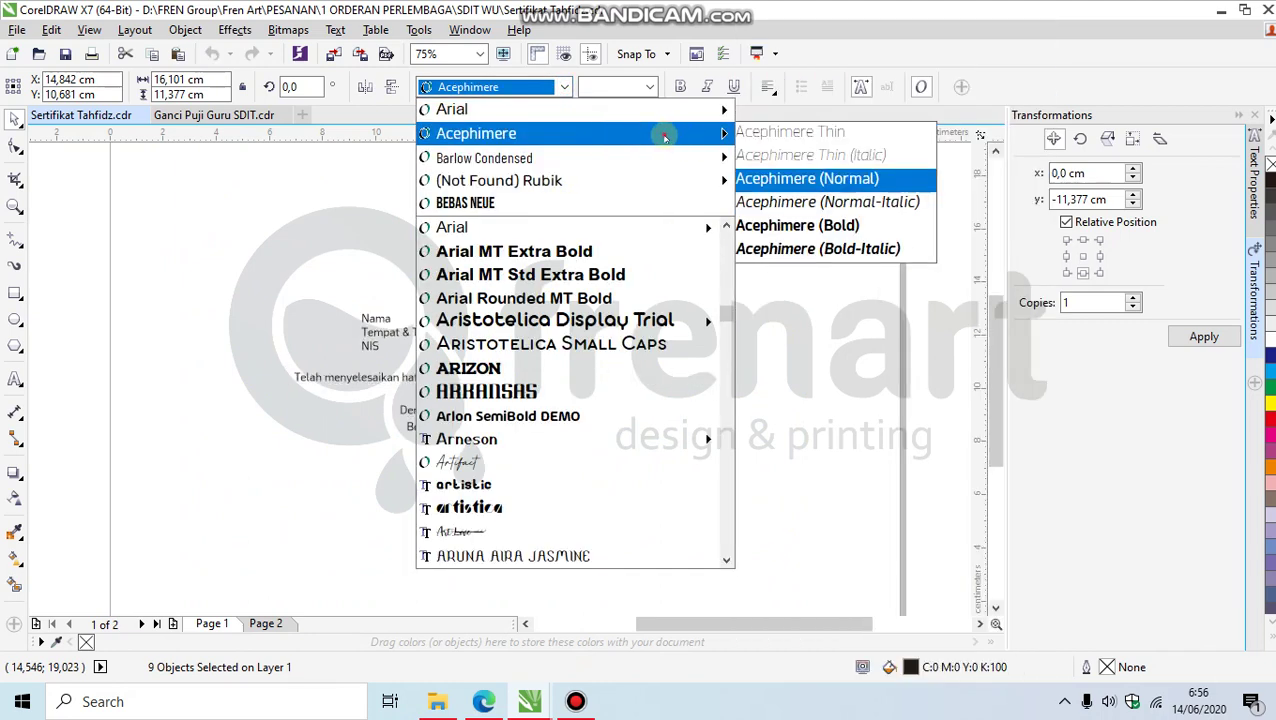
left_click(661, 133)
Step: Nudge the lines from Dengan predikat to the signatory slightly down
left_click(539, 388)
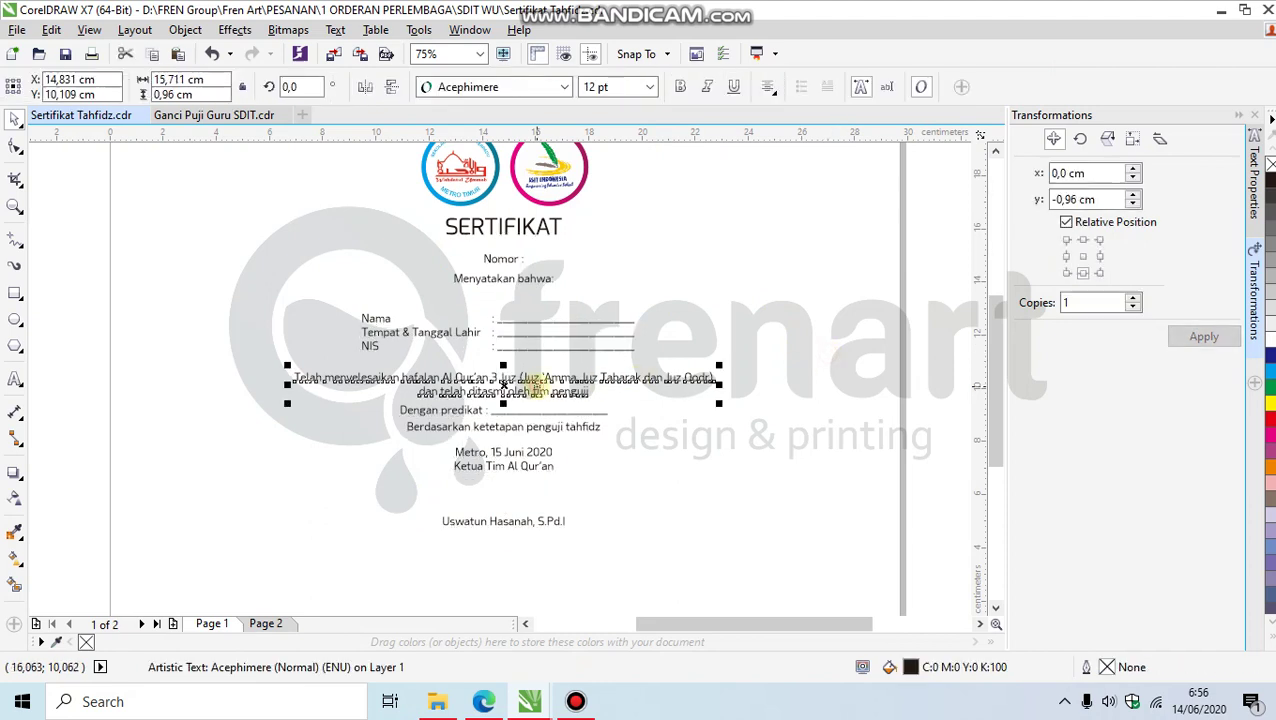
left_click_drag(370, 451, 351, 396)
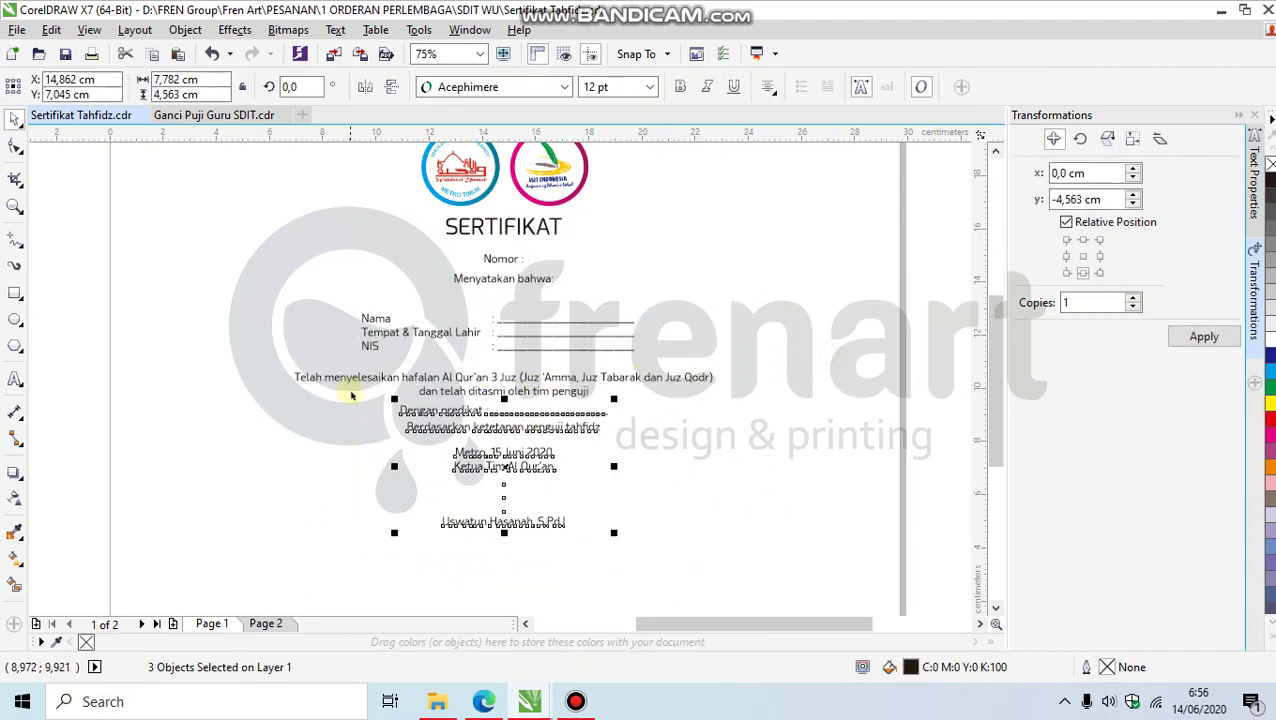
key("Down")
key("Down")
key("Down")
key("Down")
key("Down")
key("Down")
key("Down")
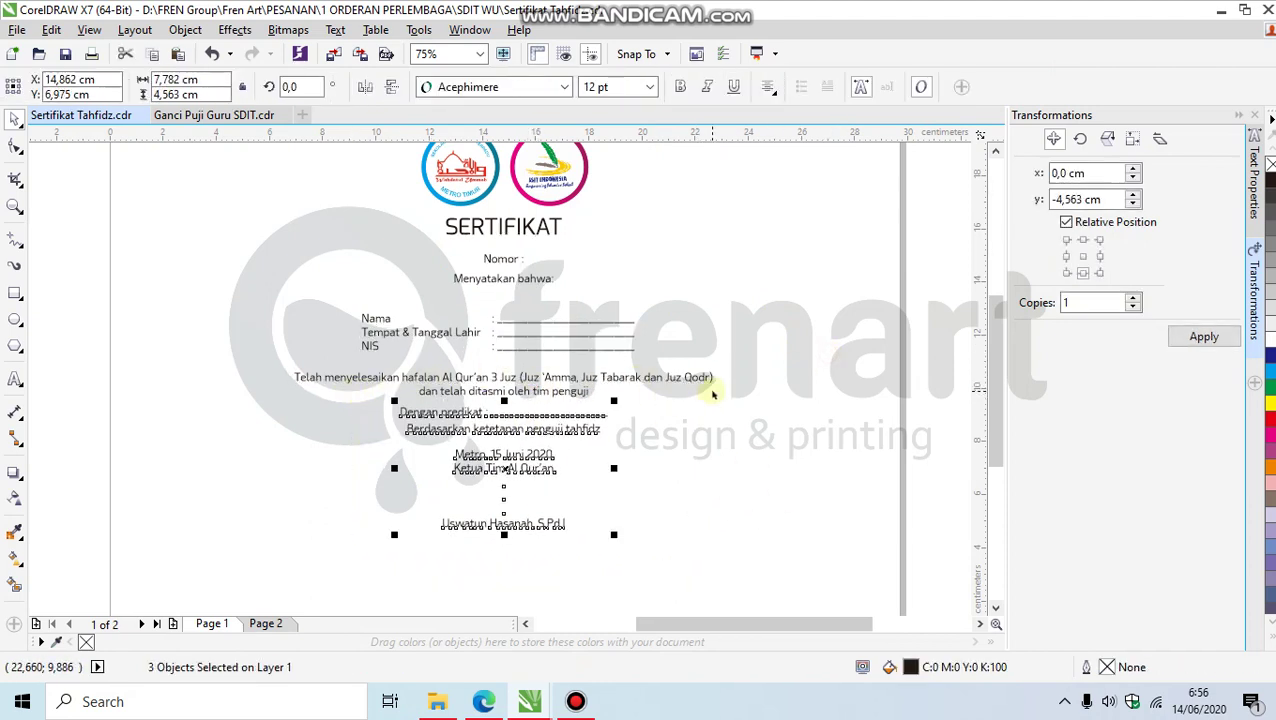
Step: Make the Nomor line bold and try an enlarged AddCityboy font on SERTIFIKAT
left_click(507, 261)
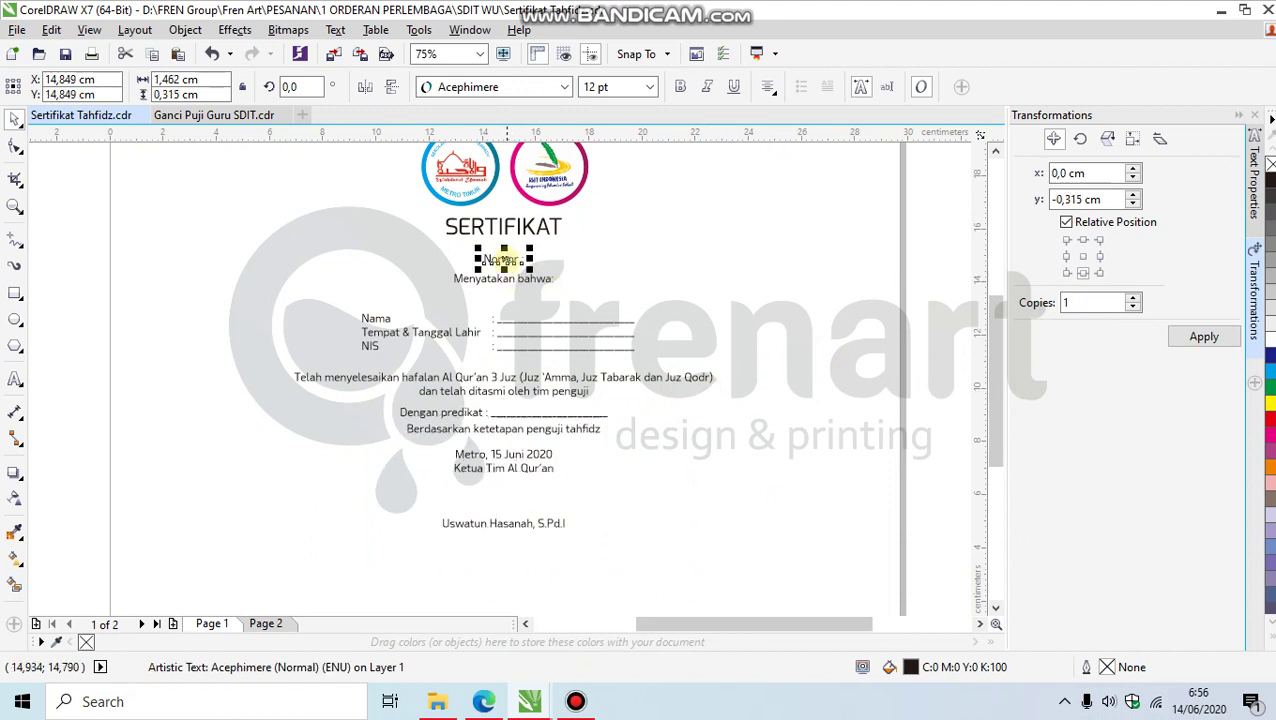
left_click(680, 86)
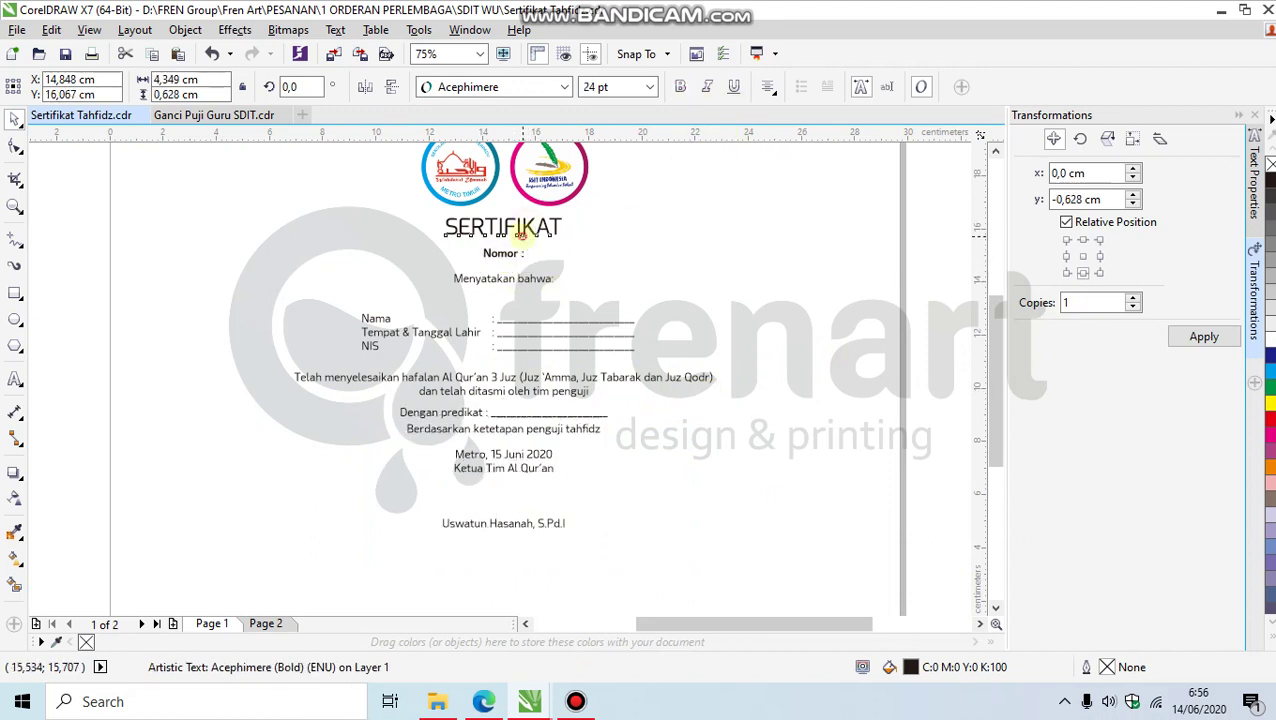
left_click(524, 228)
left_click(566, 88)
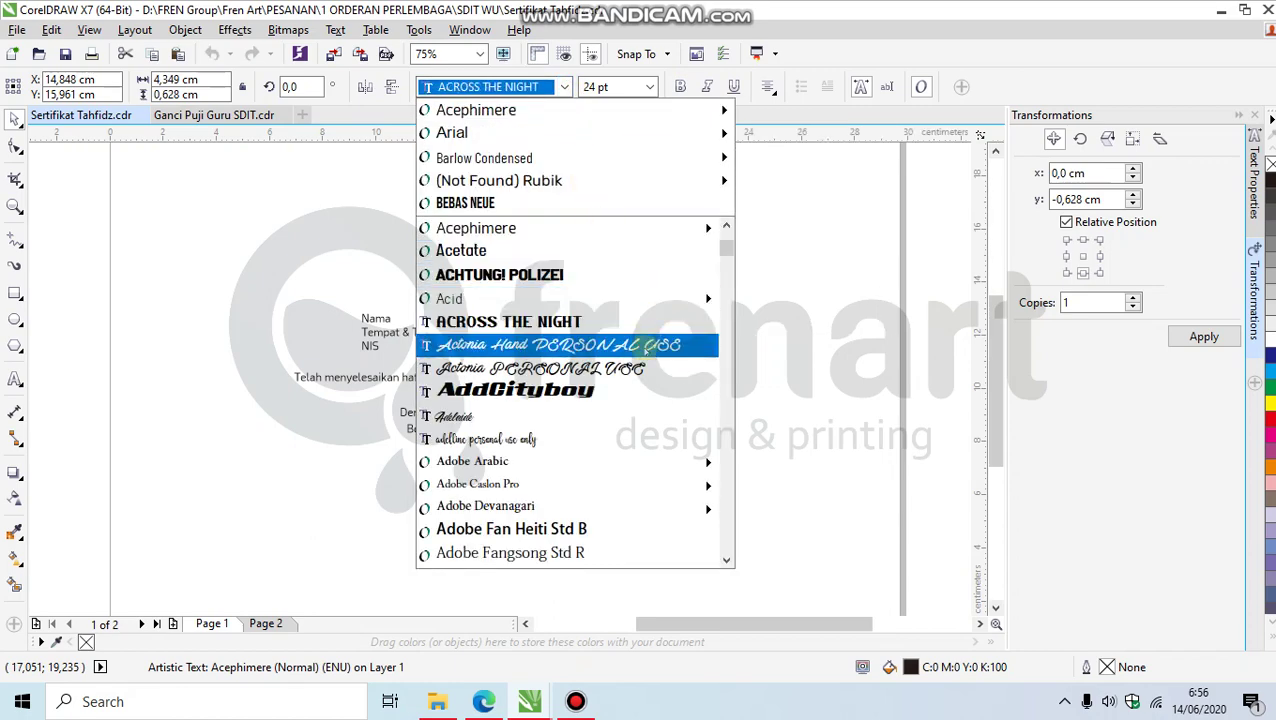
left_click(631, 399)
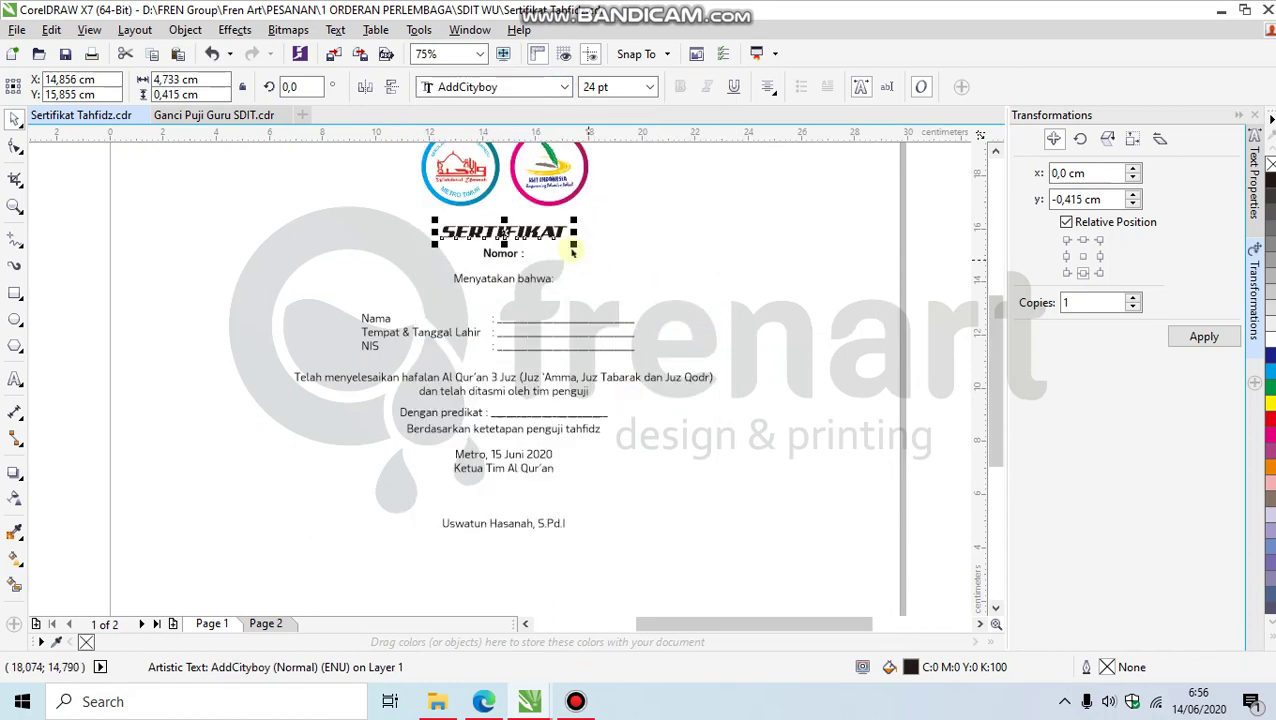
scroll(570, 252, "up", 2)
left_click_drag(592, 253, 674, 286)
Step: Lower the Nomor line at 14 pt and move Menyatakan bahwa further down
left_click(464, 278)
left_click_drag(464, 278, 464, 282)
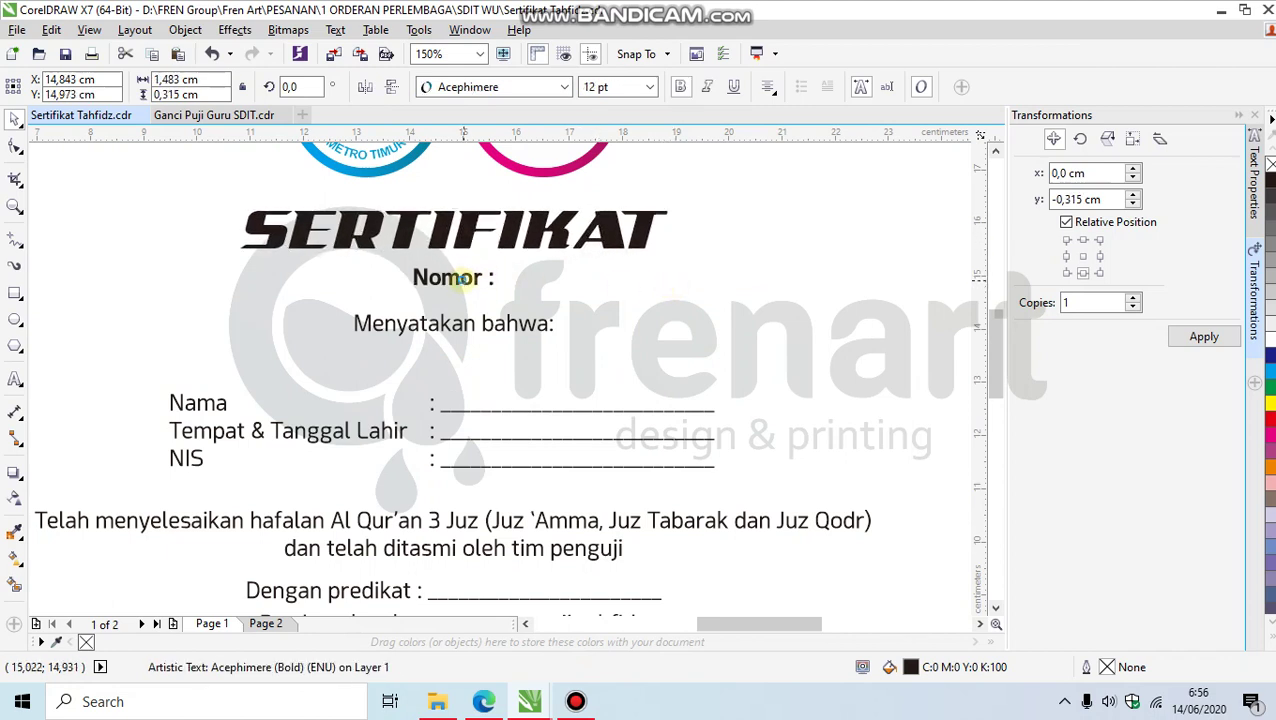
left_click(600, 87)
key("Return")
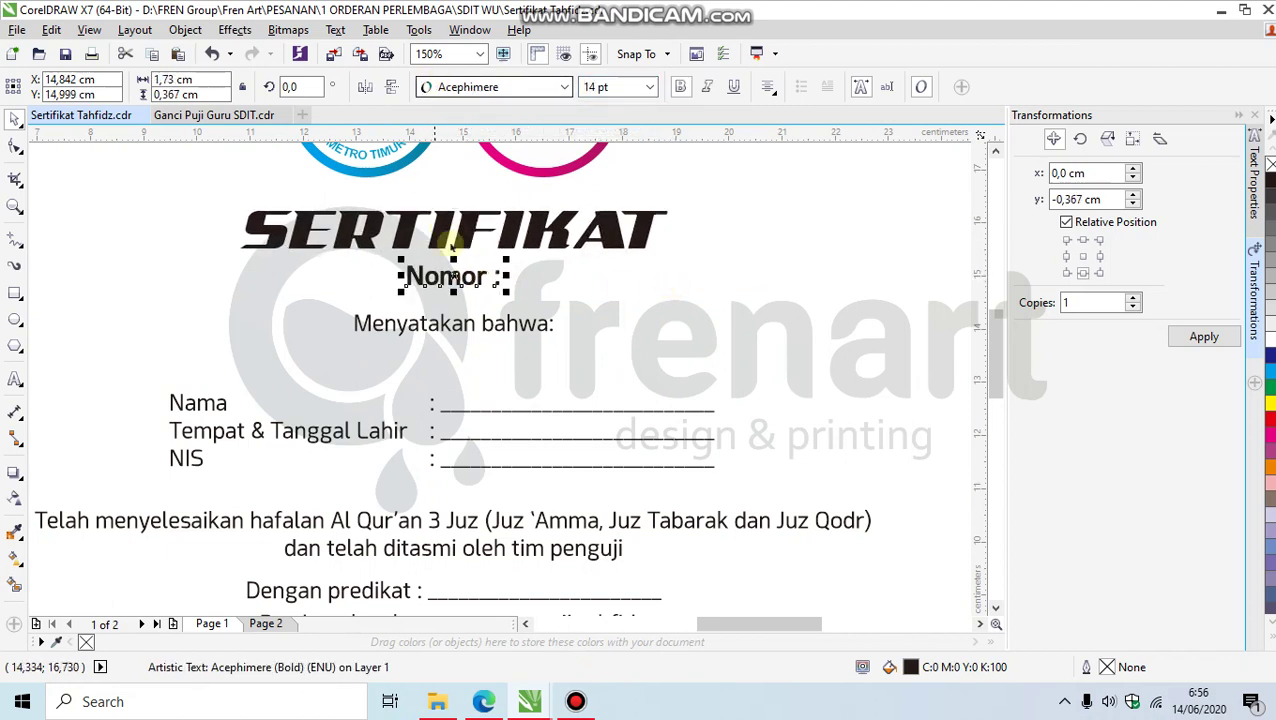
left_click(472, 330)
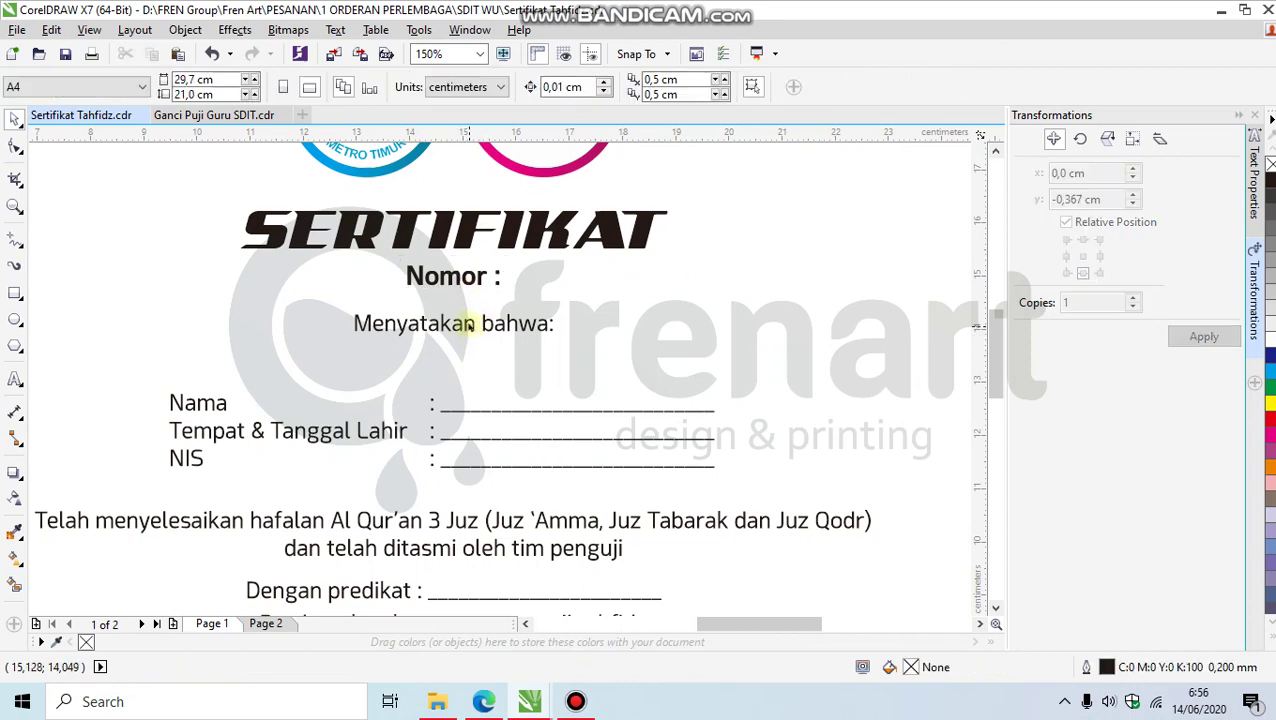
left_click_drag(472, 330, 466, 347)
Step: Change the SERTIFIKAT title's font to Zil Semi Slab
left_click(464, 224)
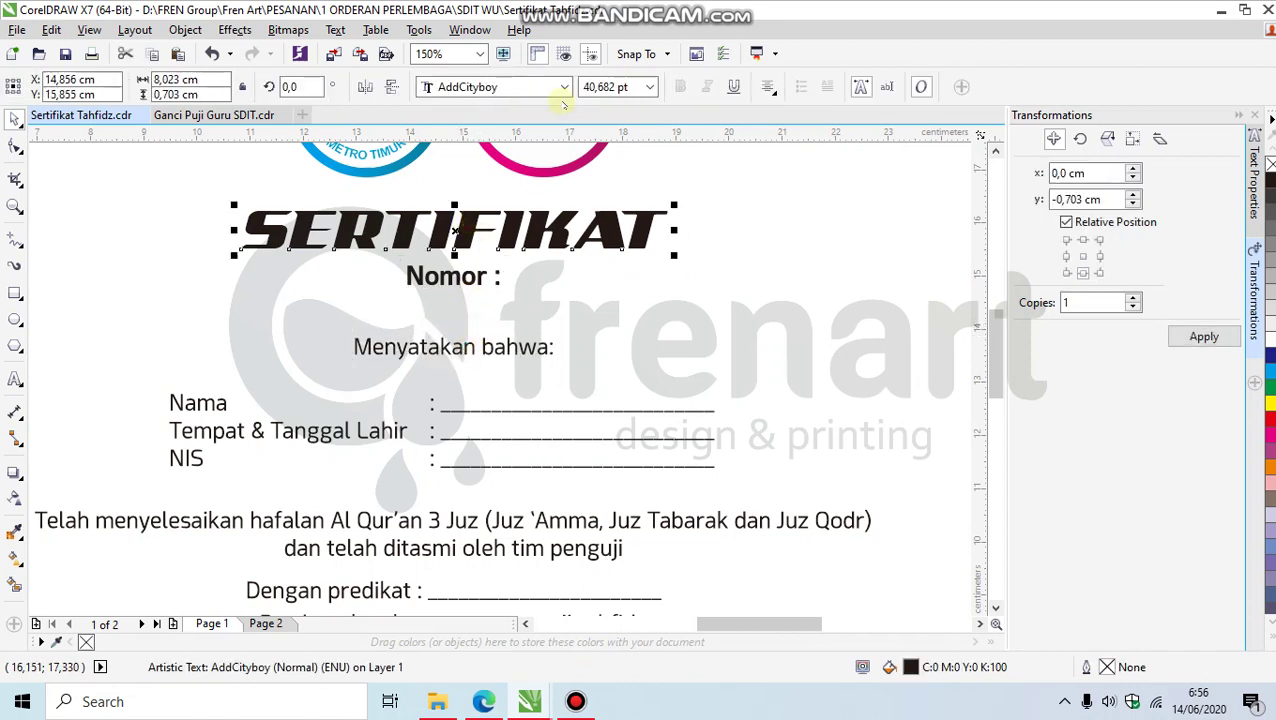
left_click(564, 87)
type("z")
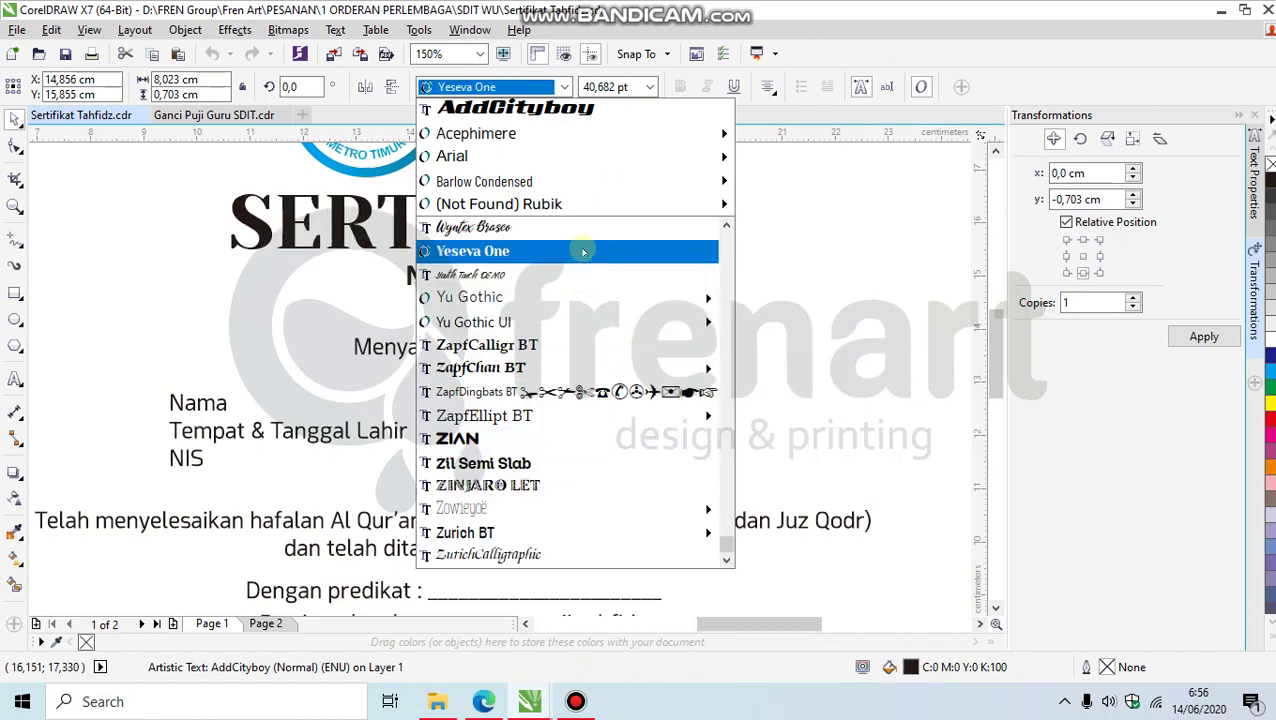
left_click(570, 466)
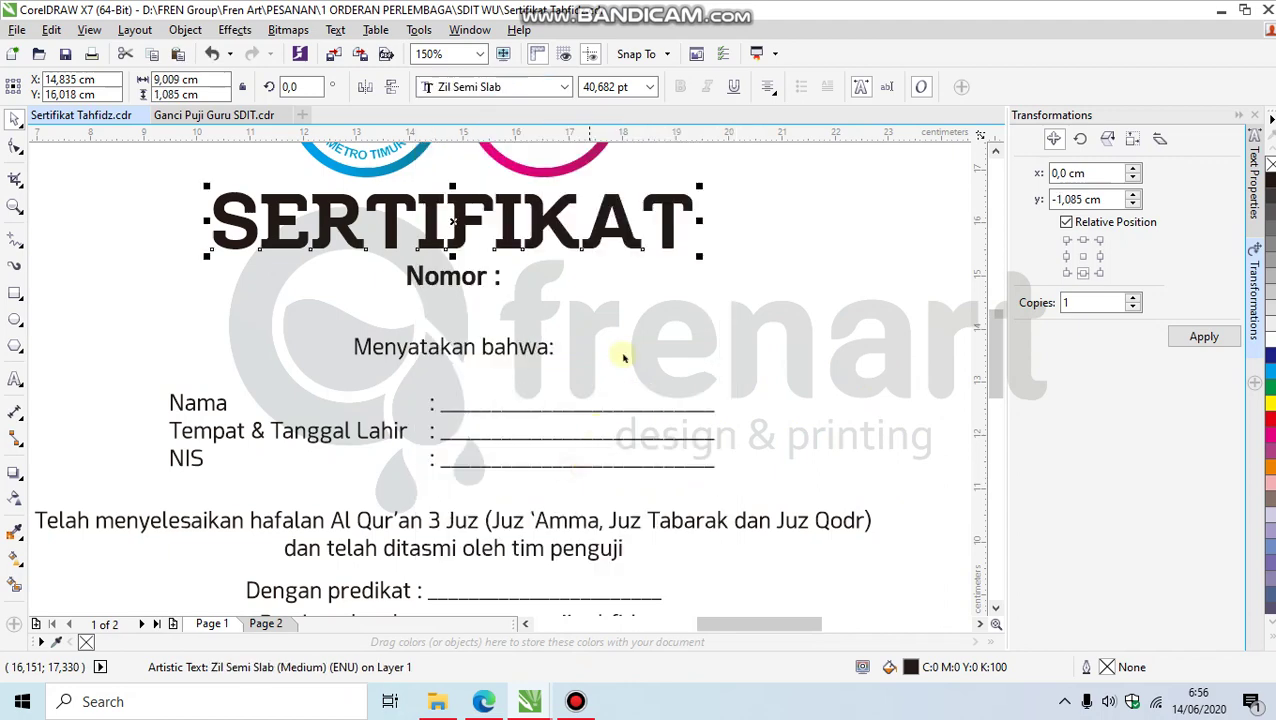
scroll(720, 354, "down", 2)
left_click(712, 328)
left_click(616, 287)
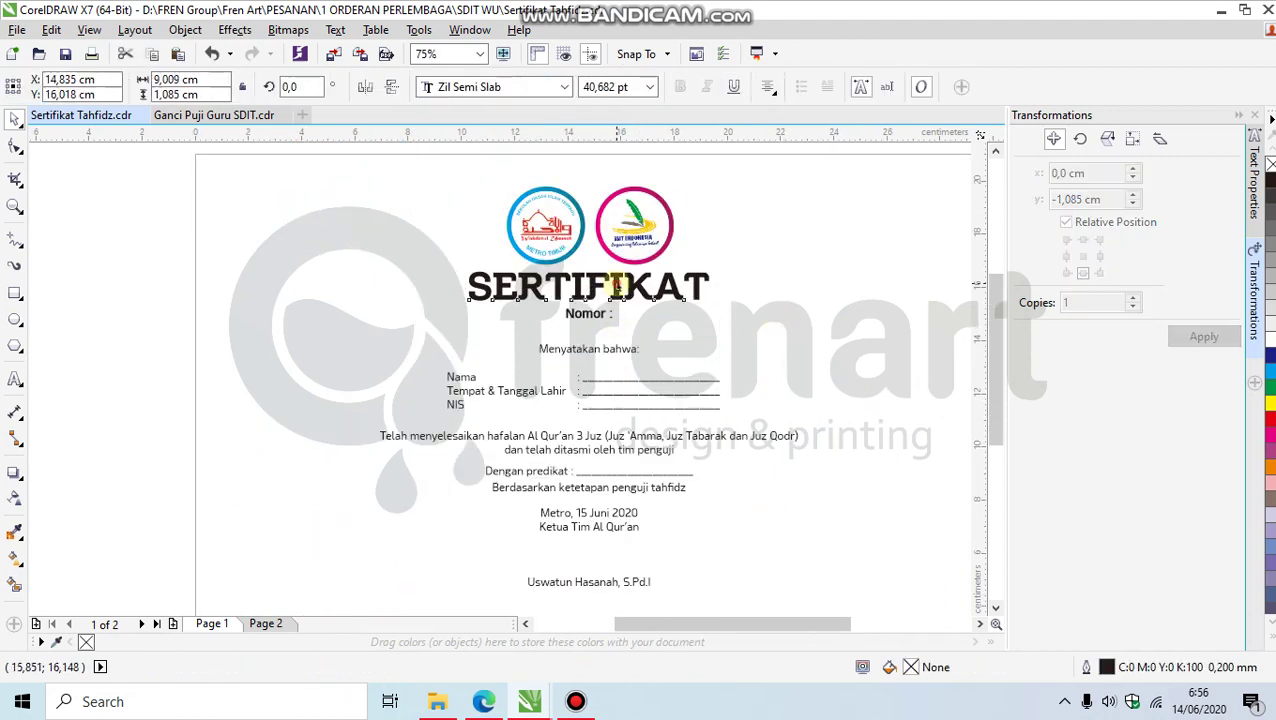
Step: Move the SERTIFIKAT title and the signature block lower on the page
left_click_drag(616, 287, 616, 356)
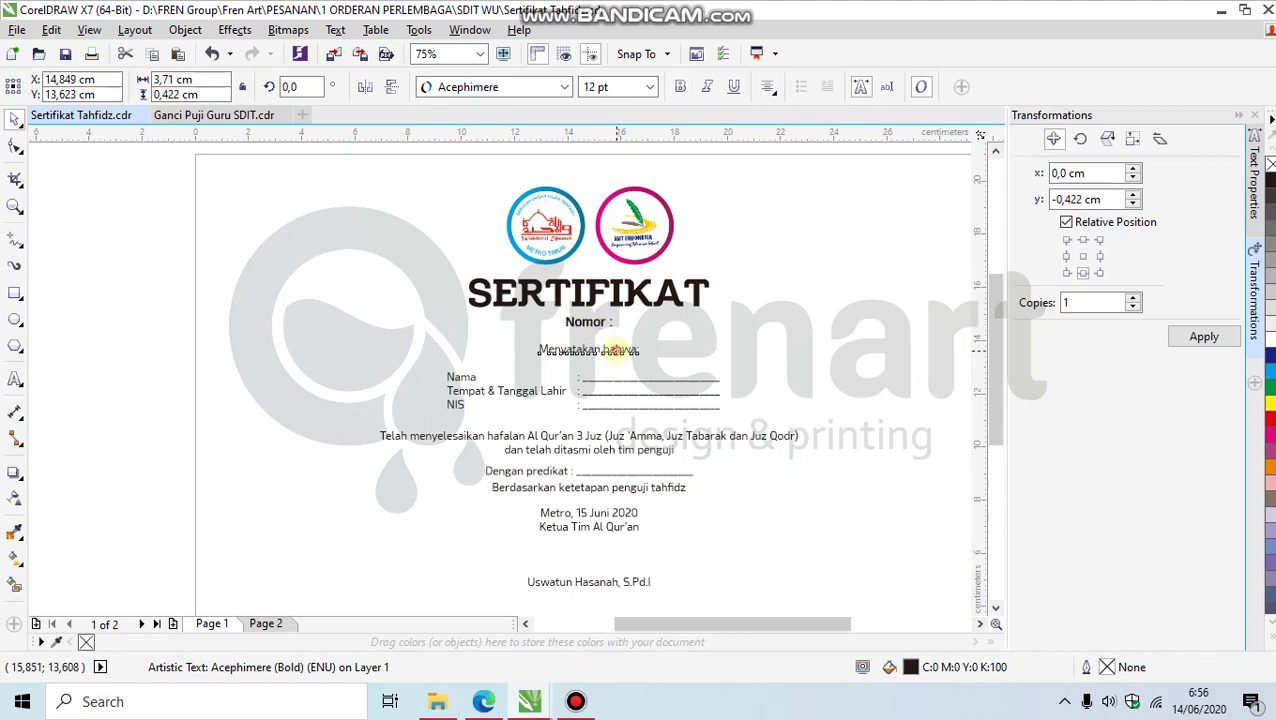
scroll(712, 436, "down", 2)
scroll(718, 447, "up", 2)
scroll(593, 455, "down", 2)
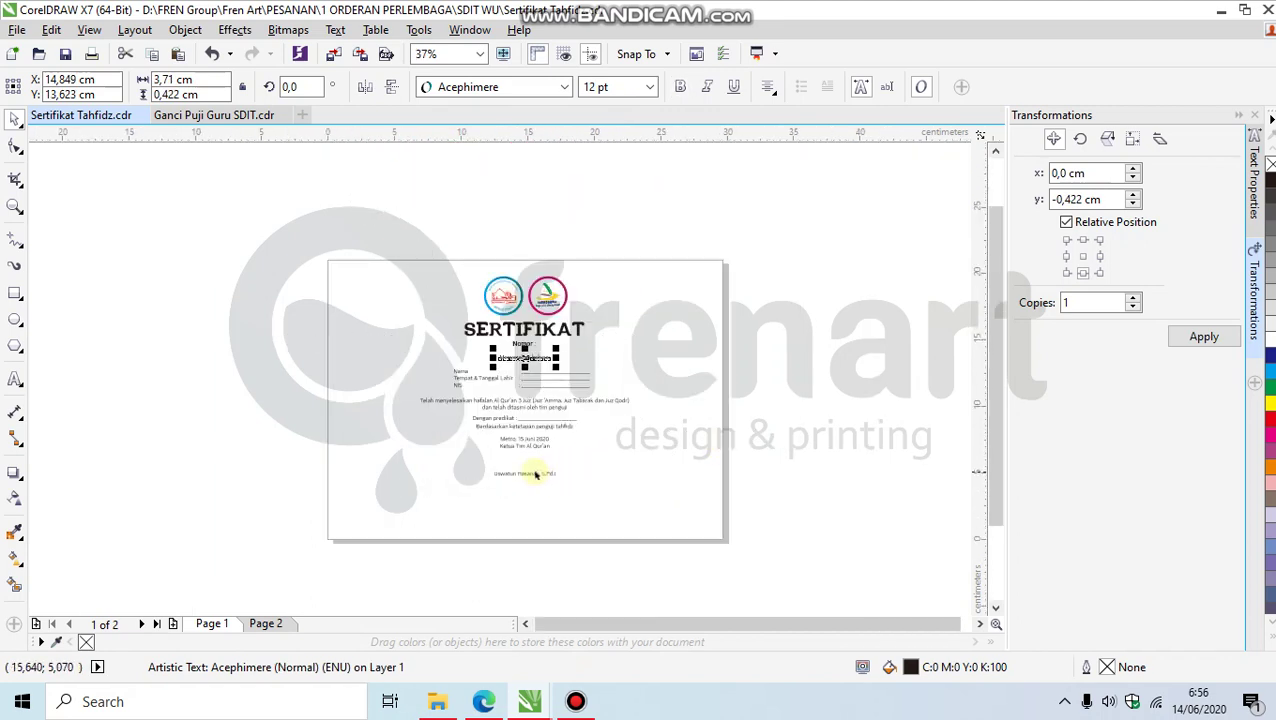
mouse_move(533, 473)
left_mouse_down()
mouse_move(527, 504)
mouse_move(521, 452)
left_mouse_up()
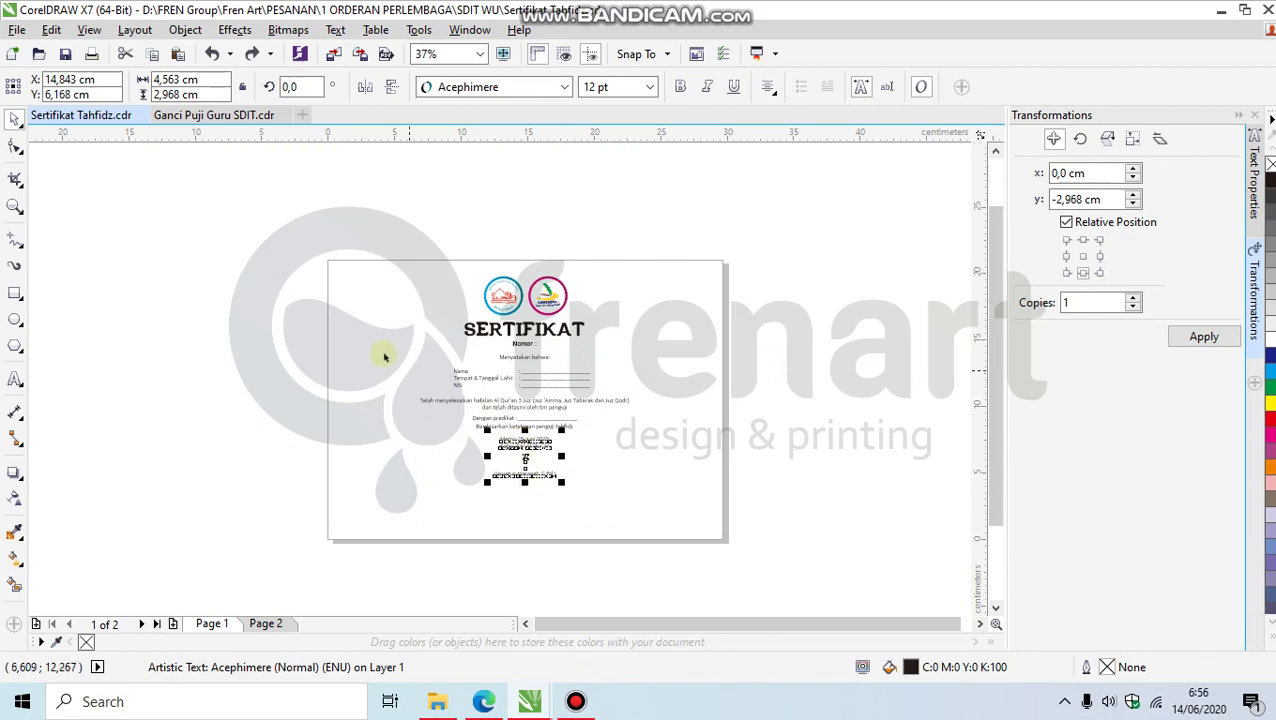
left_click(378, 345)
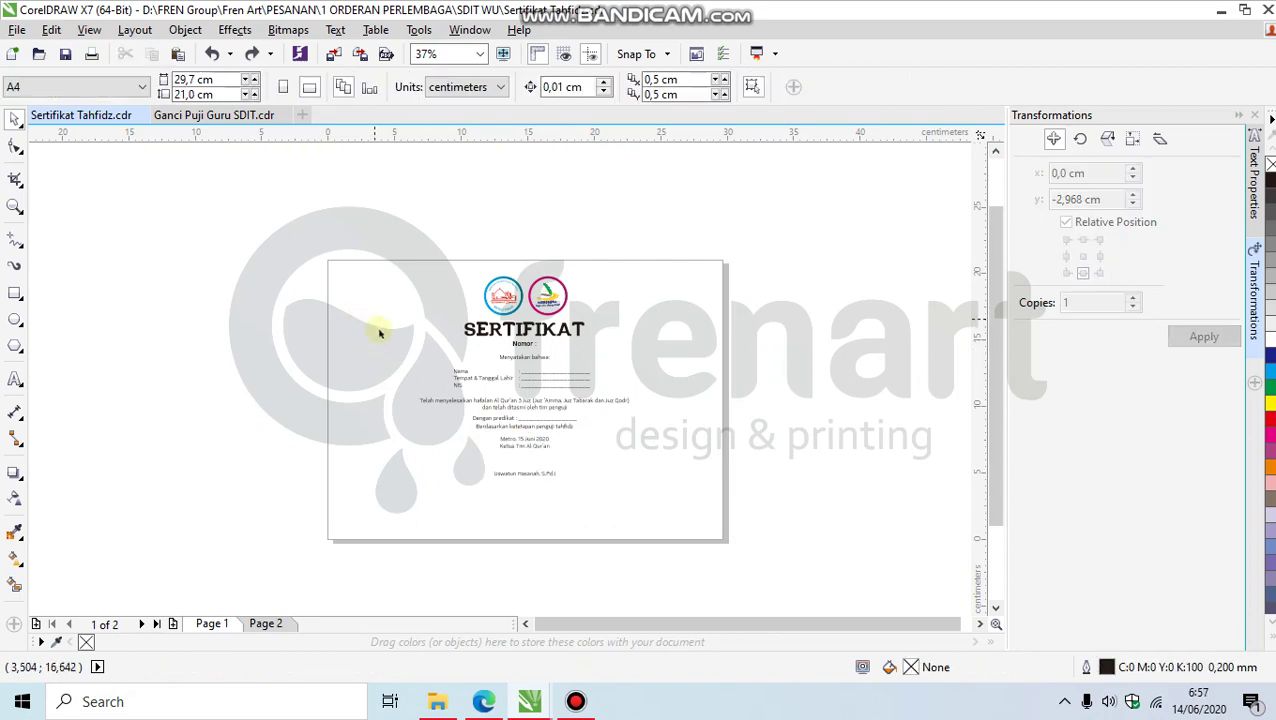
Step: Scale up the certificate text and centre it with both logos horizontally on the page
left_click_drag(373, 320, 678, 517)
left_click_drag(454, 229, 596, 336)
left_click(592, 336)
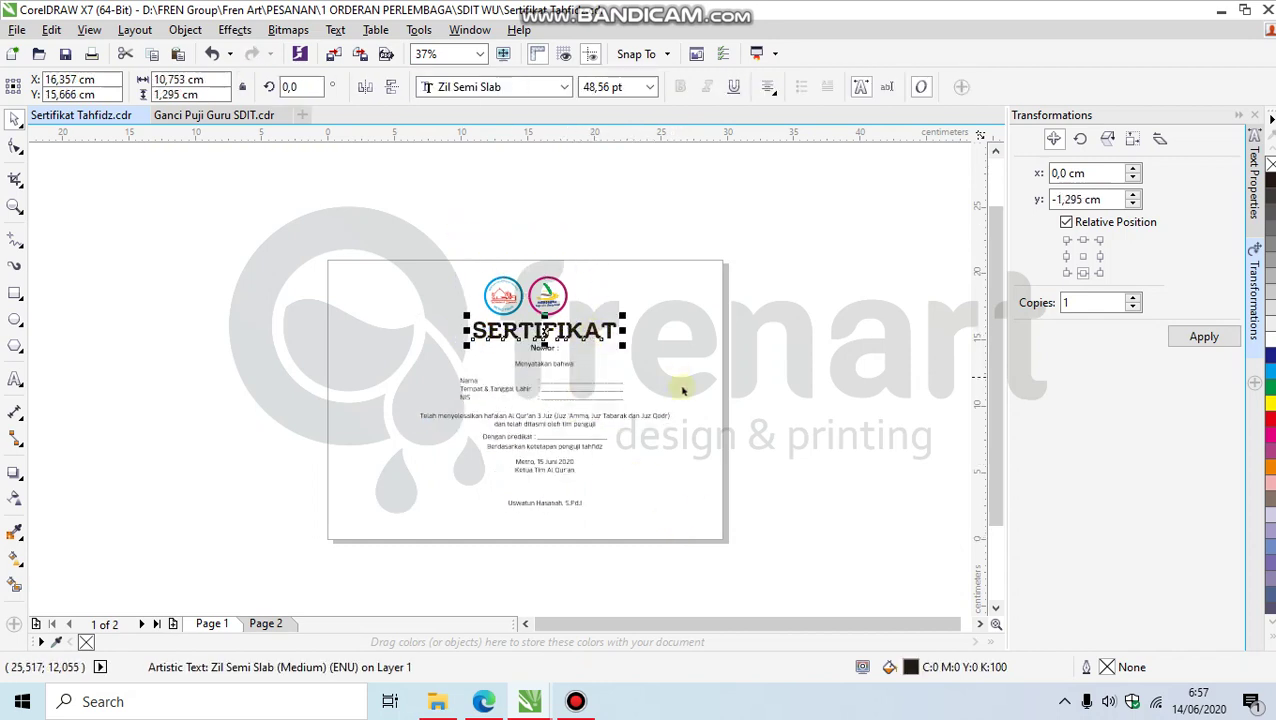
left_click_drag(736, 548, 370, 293)
left_click(595, 316, "shift")
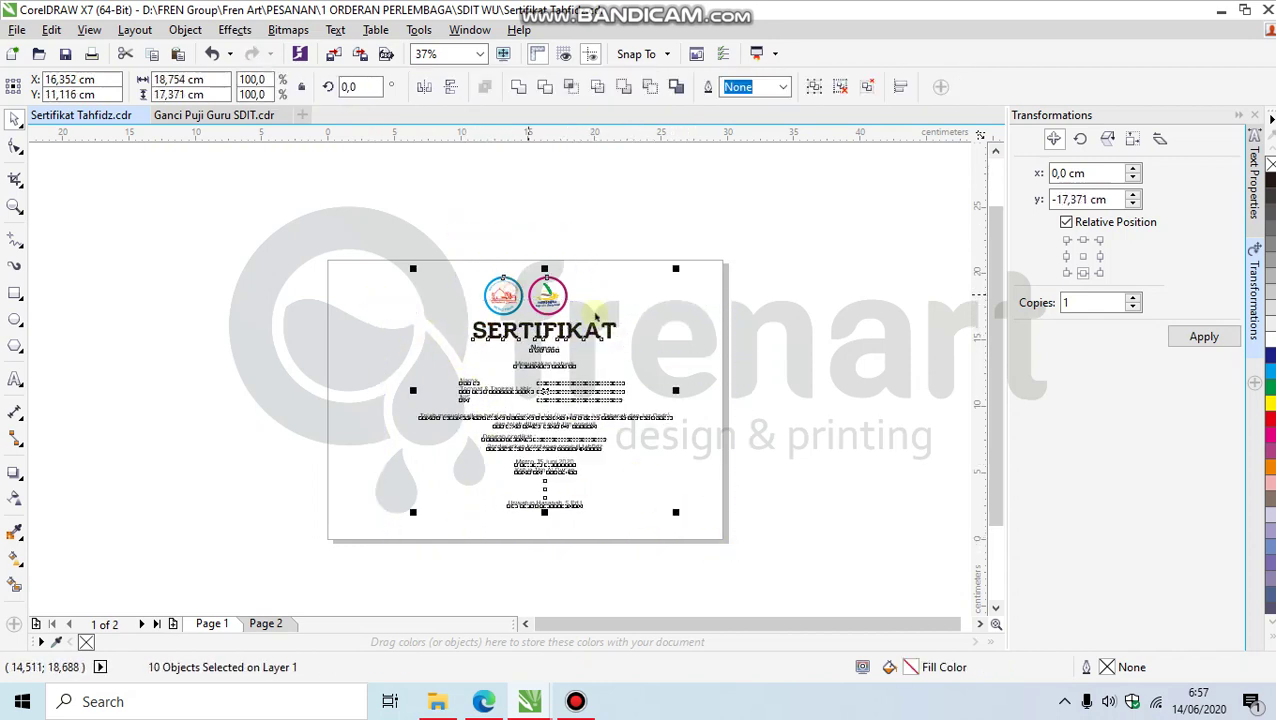
key("p")
left_click(670, 412)
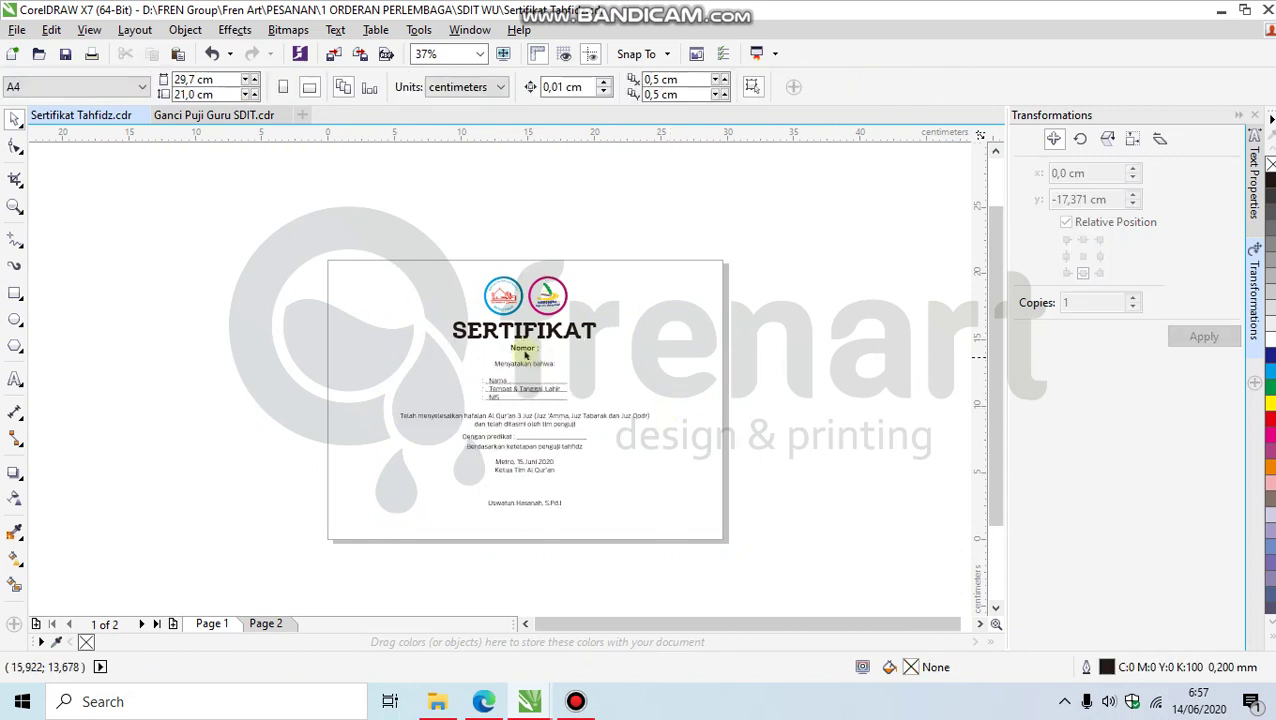
scroll(561, 363, "up", 2)
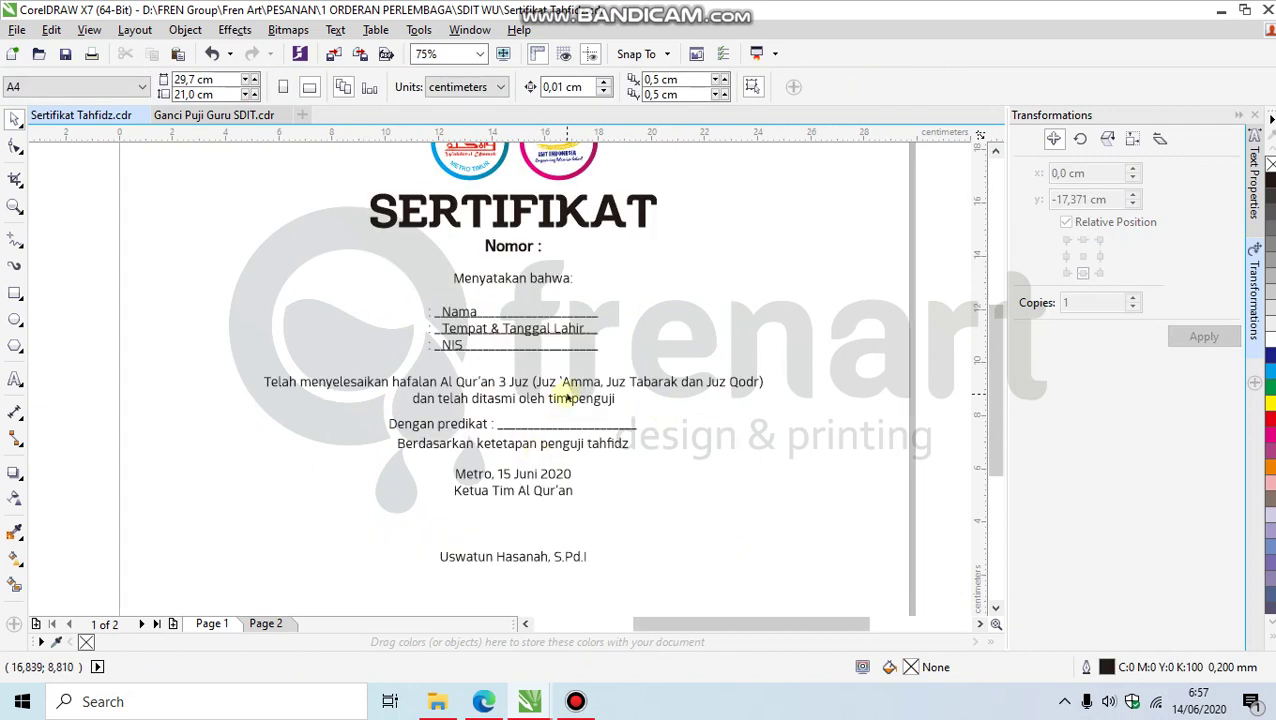
Step: Shift the Nama, Tempat & Tanggal Lahir, NIS labels left, group with lines, centre under Menyatakan bahwa
left_click(556, 400)
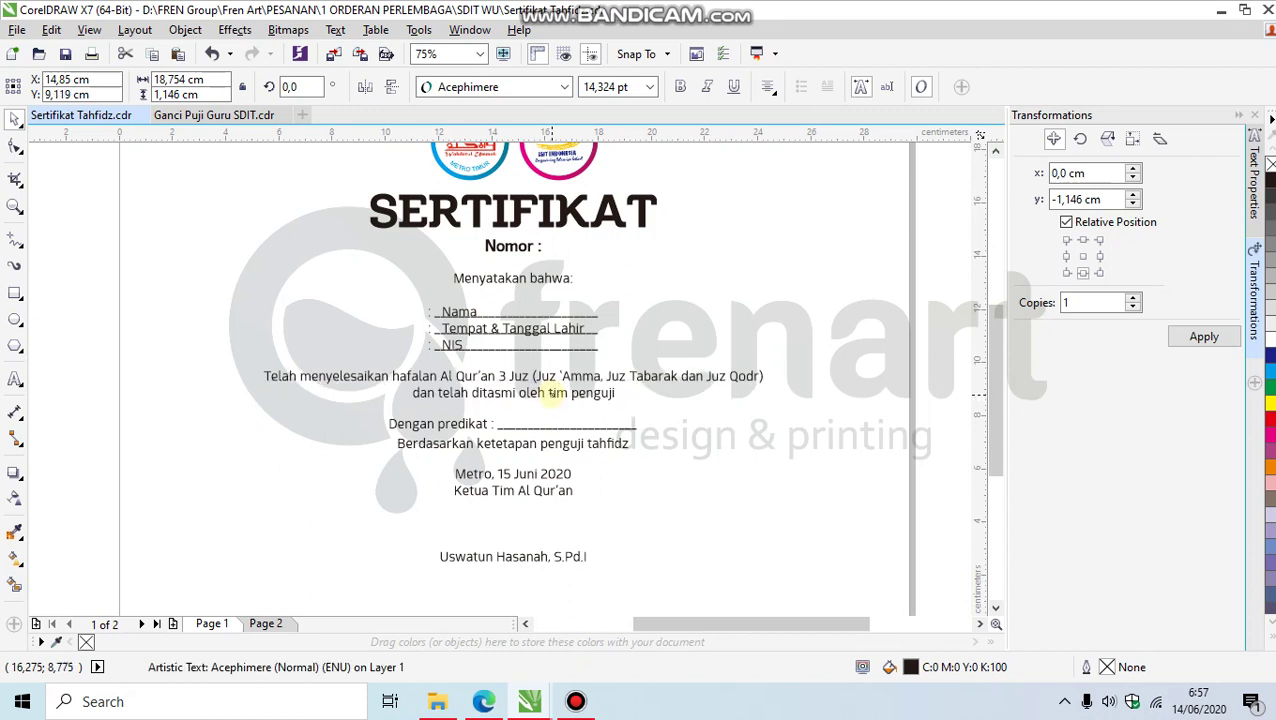
left_click_drag(462, 325, 300, 296)
left_click_drag(120, 302, 648, 366)
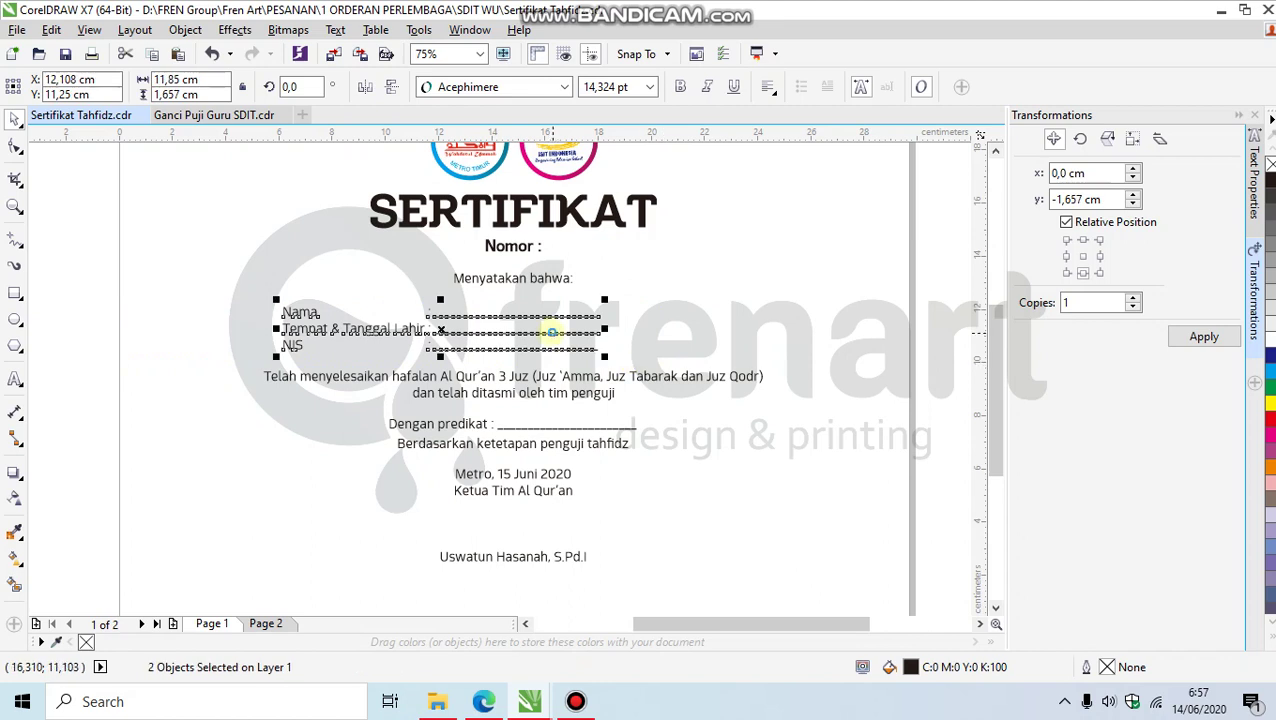
key("ctrl+g")
left_click(546, 279, "shift")
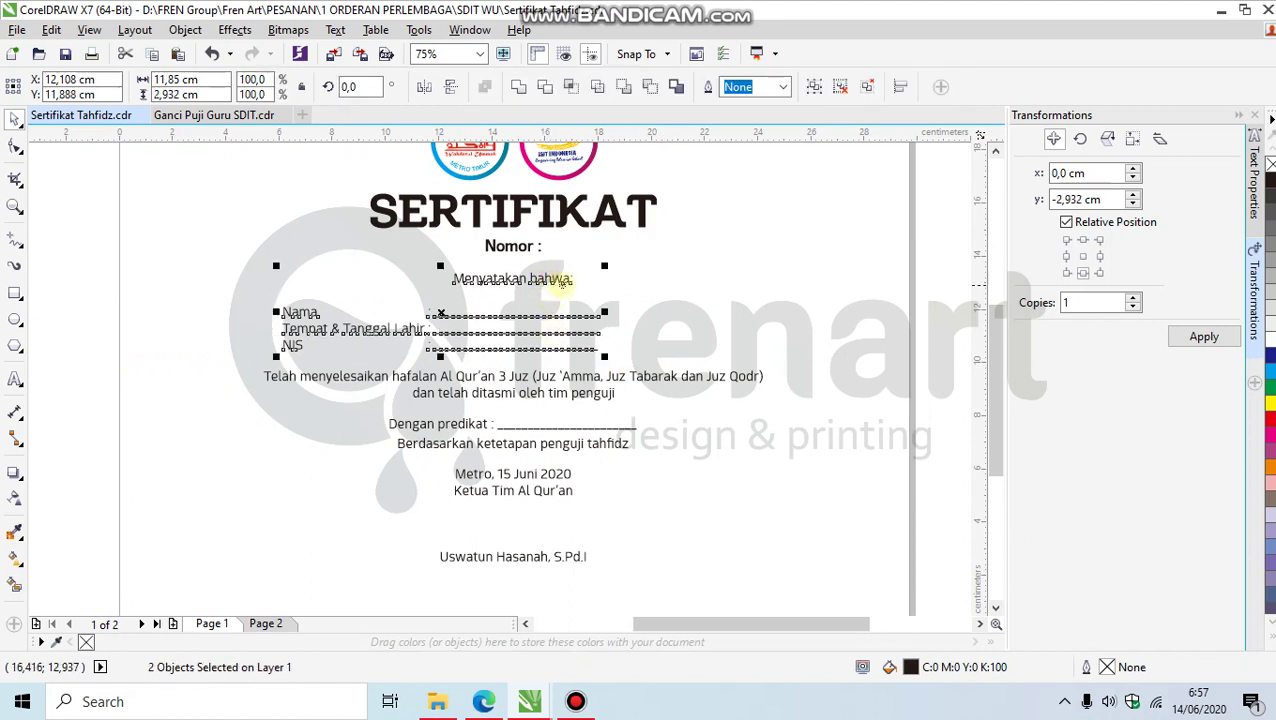
left_click(632, 293)
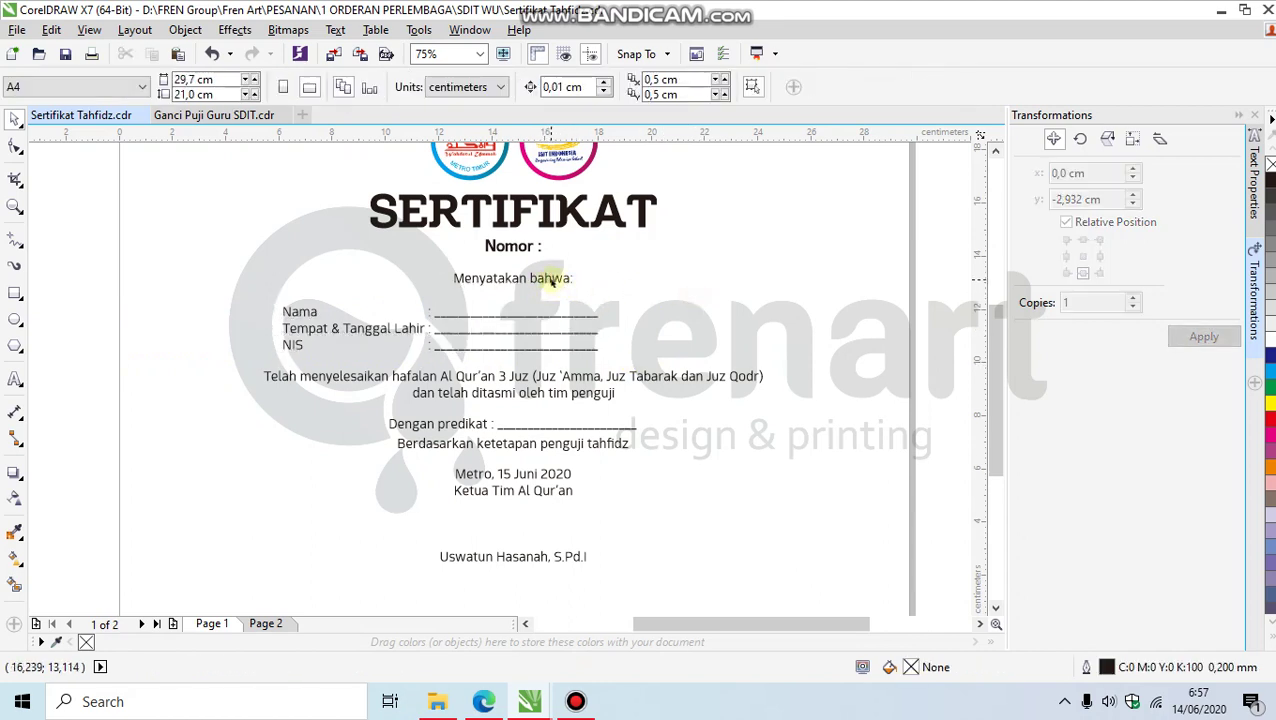
left_click(532, 320)
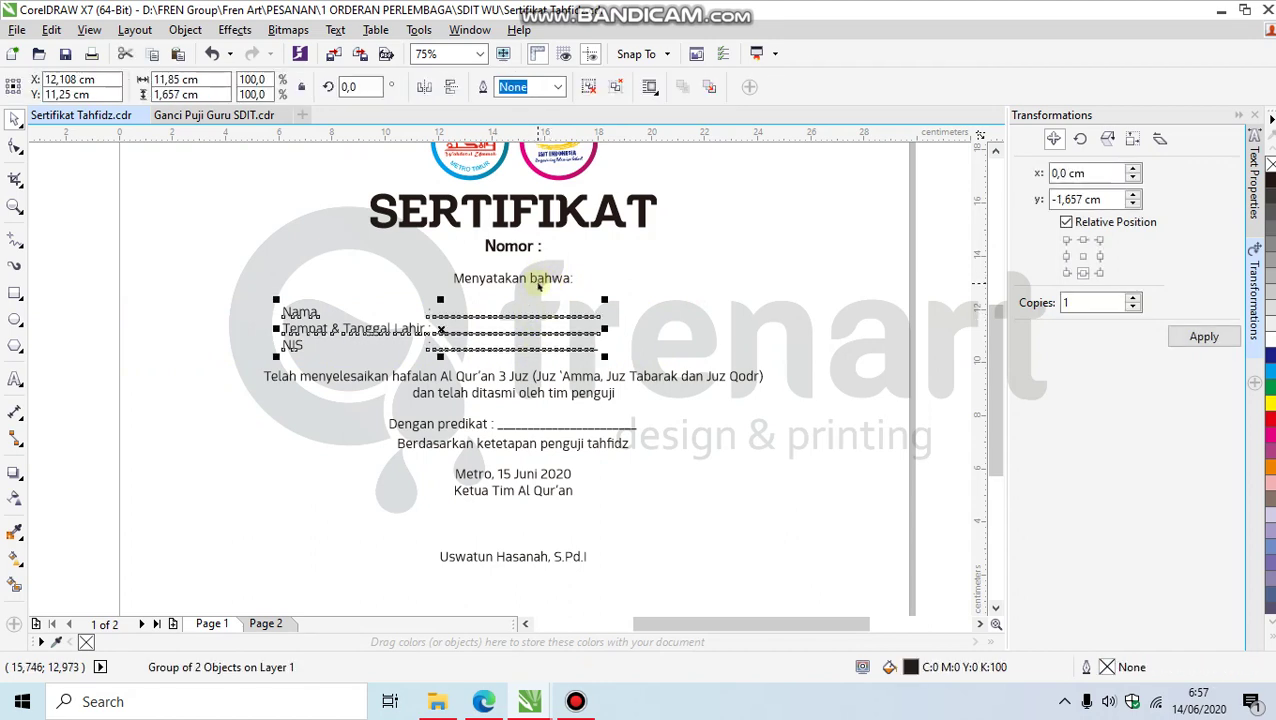
left_click(538, 283, "shift")
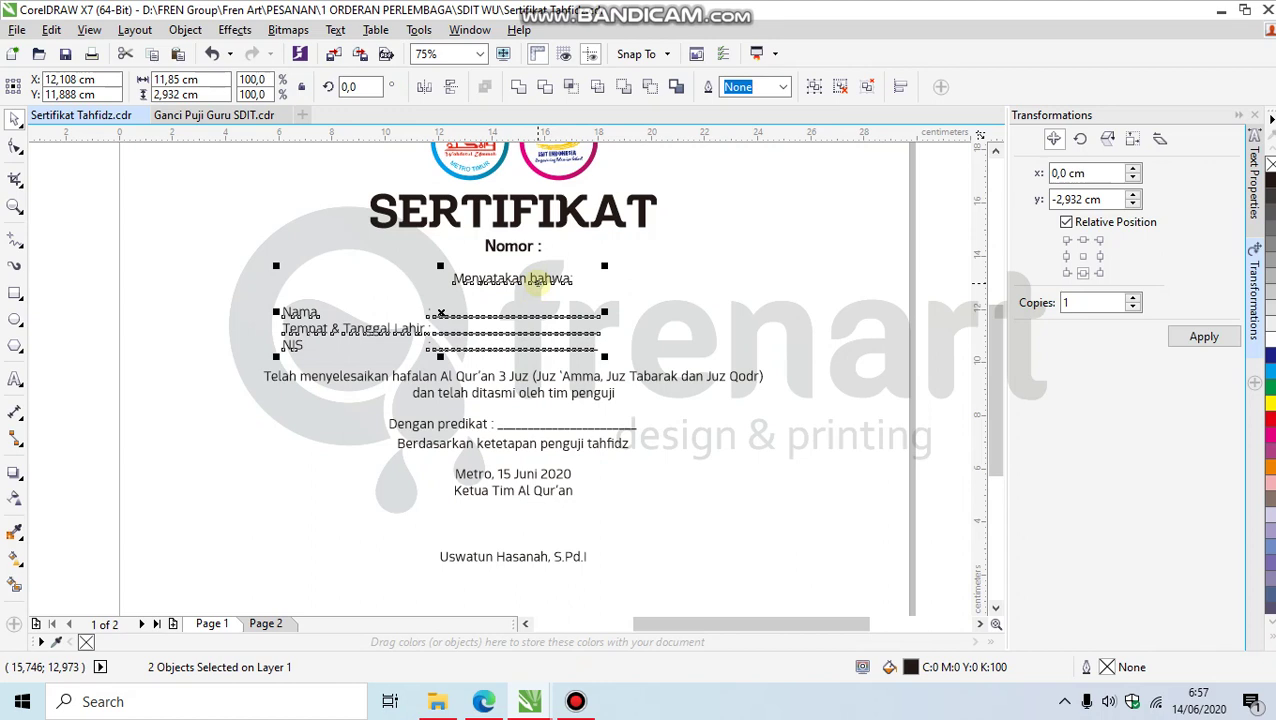
key("c")
Step: Readjust the field labels, regroup them with their underlines and recentre under Menyatakan bahwa
left_click(462, 329, "ctrl")
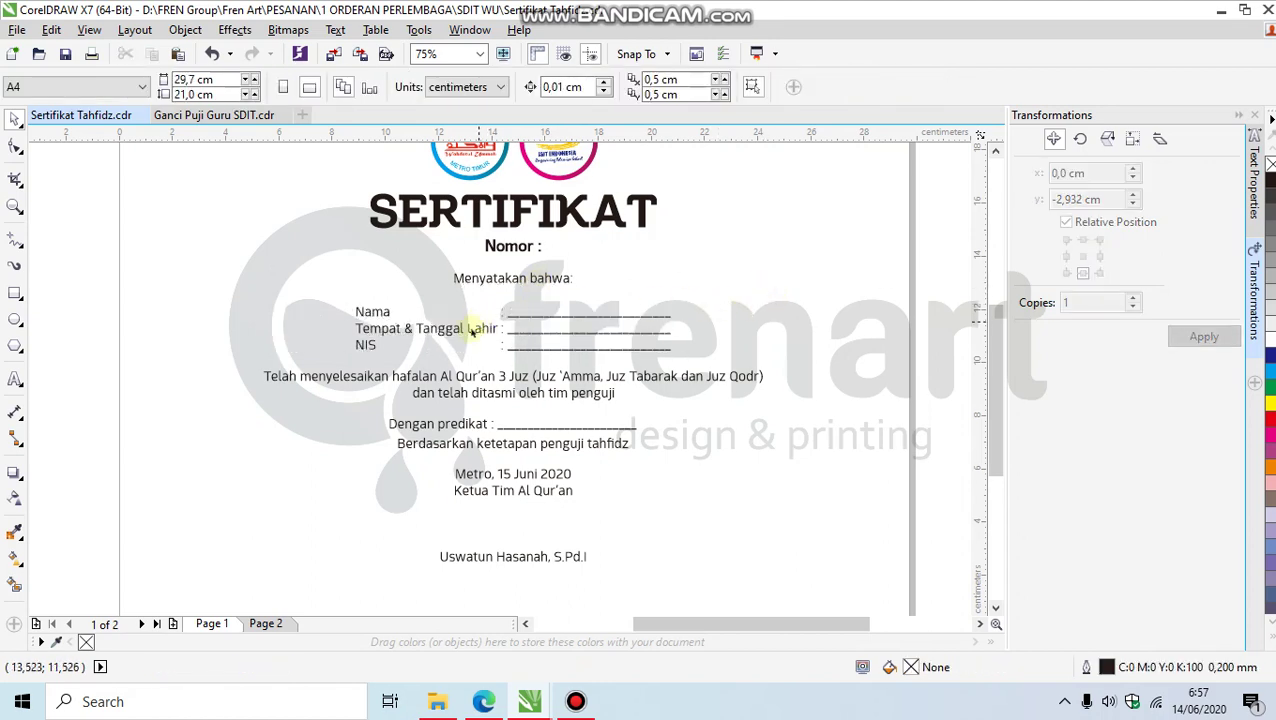
left_click_drag(462, 329, 732, 370)
key("ctrl+g")
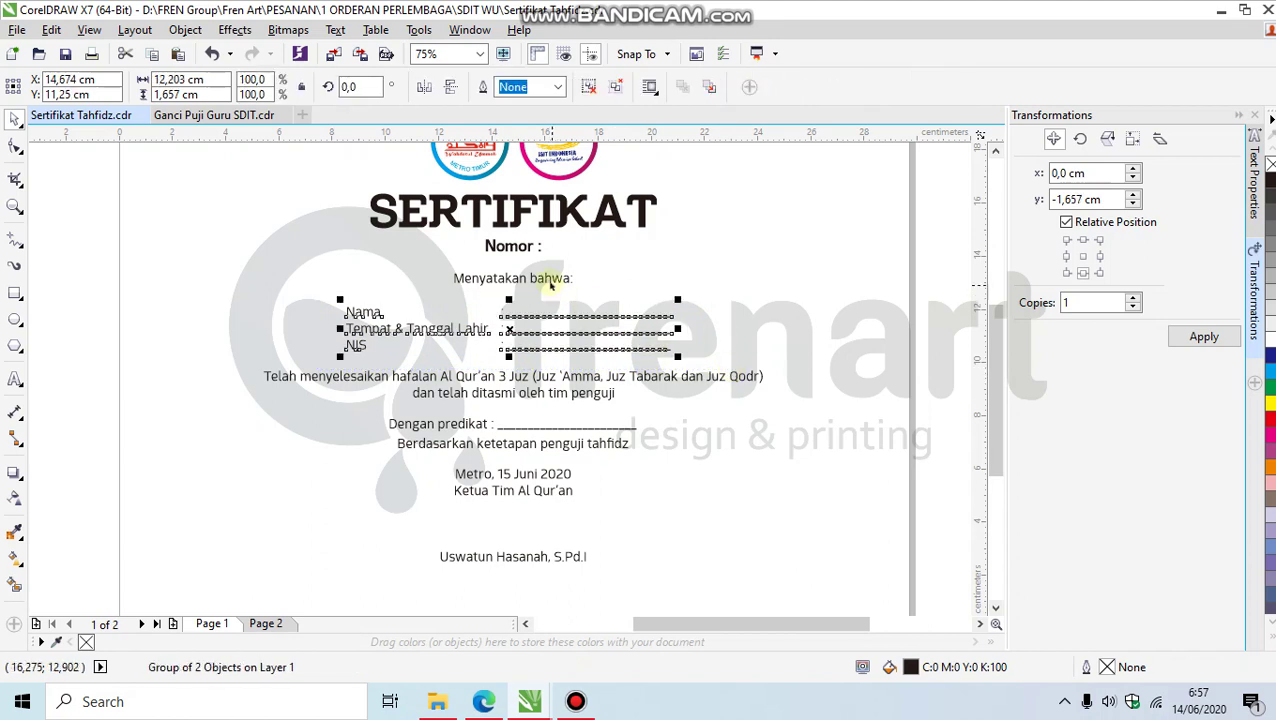
left_click(549, 285, "shift")
key("c")
key("Escape")
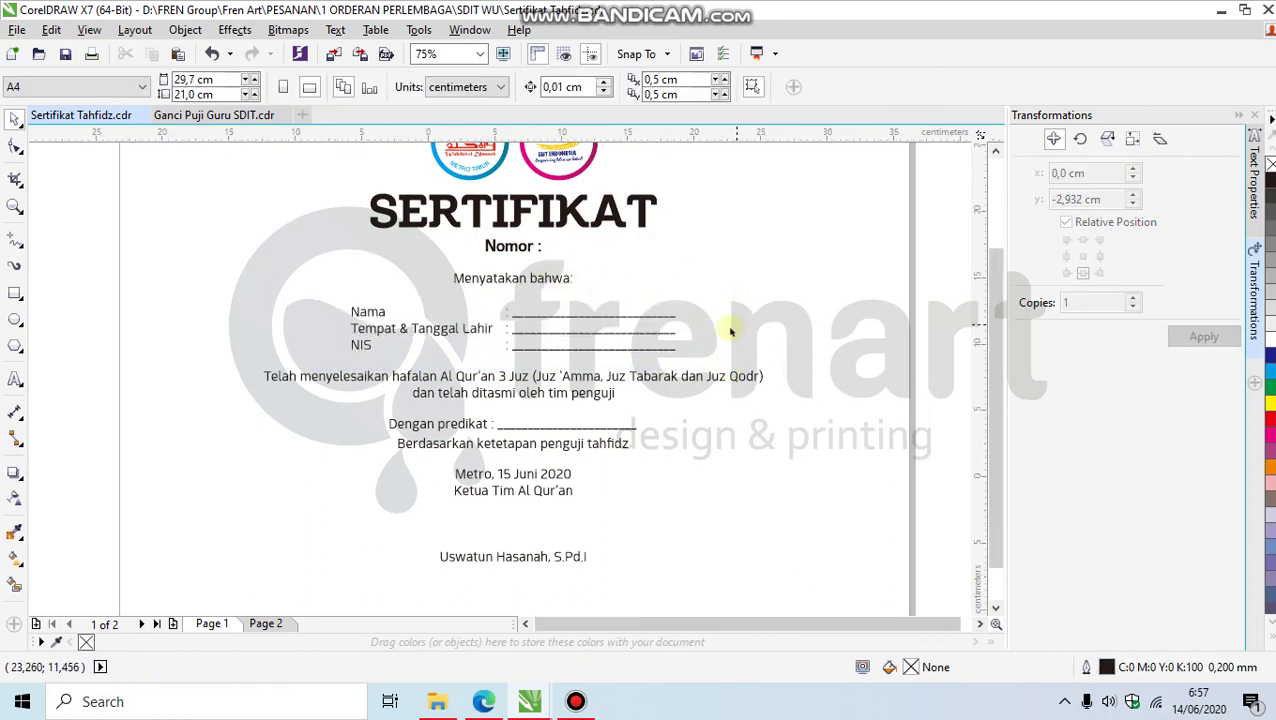
scroll(700, 310, "up", 1)
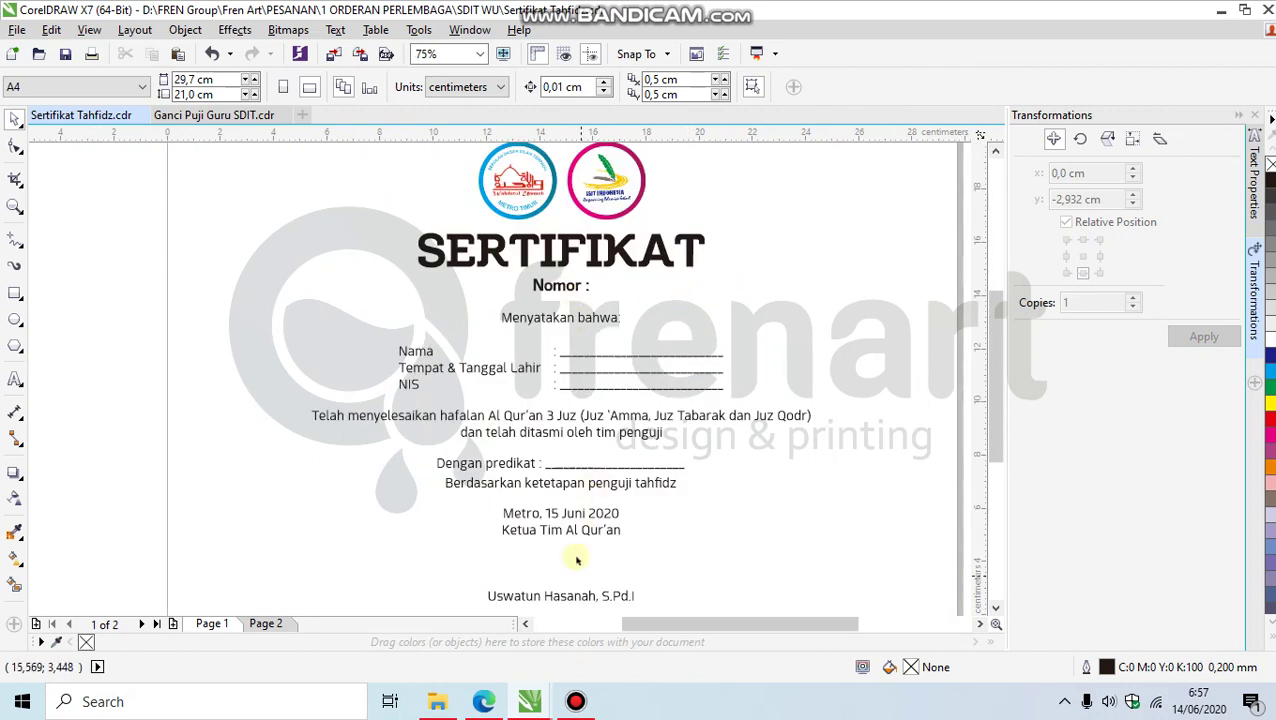
scroll(560, 545, "down", 1)
Step: Bold the signatory's name line and the word Metro in the signature block
scroll(541, 574, "up", 1)
double_click(506, 568)
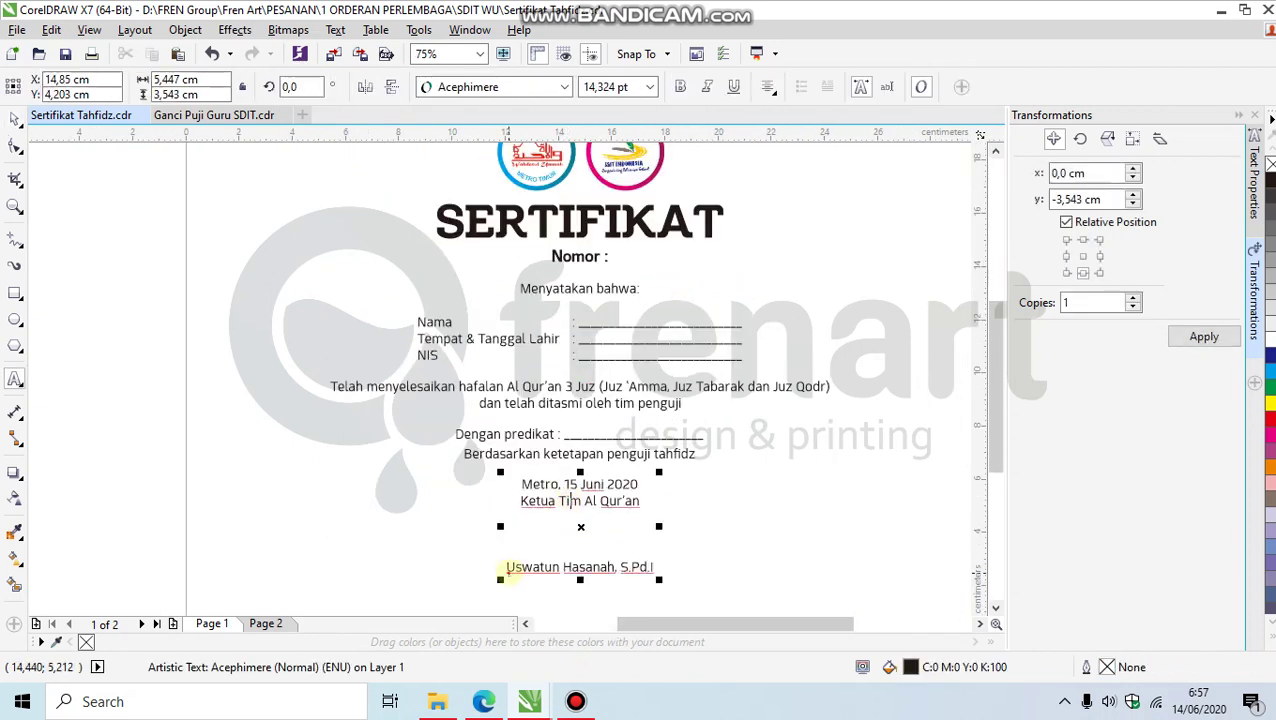
left_click_drag(506, 568, 745, 575)
key("ctrl+b")
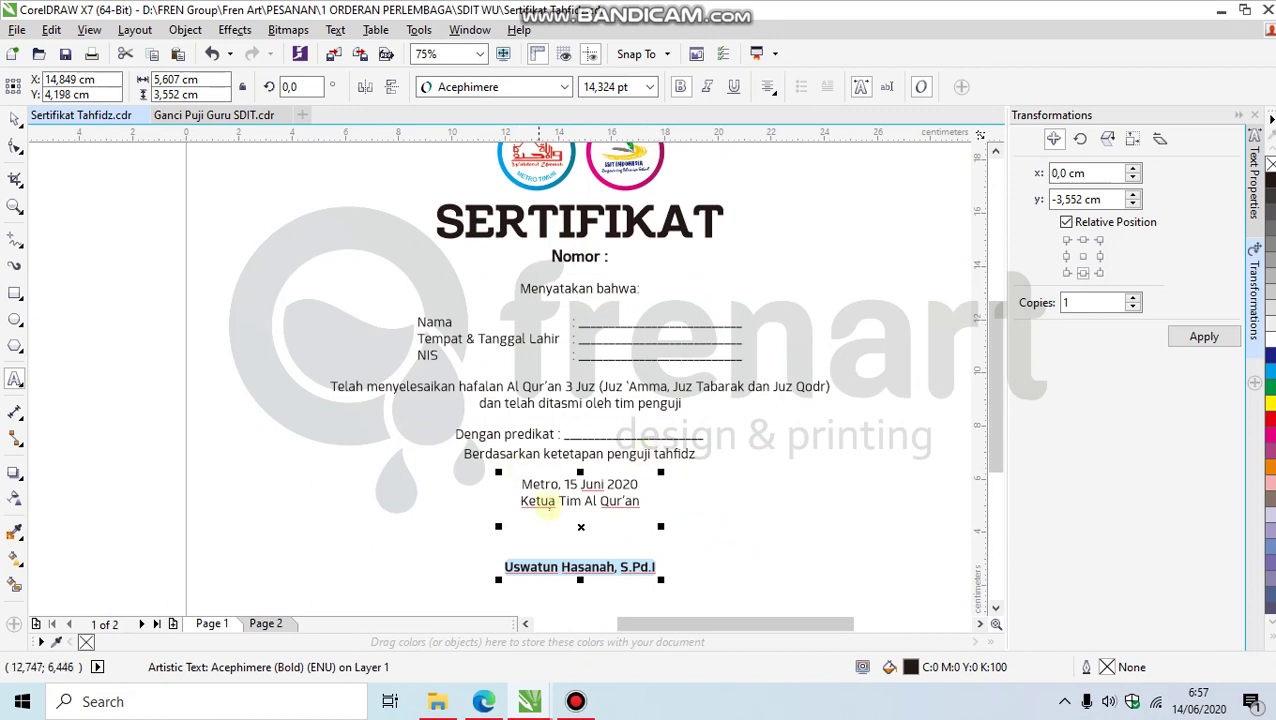
left_click_drag(563, 485, 519, 485)
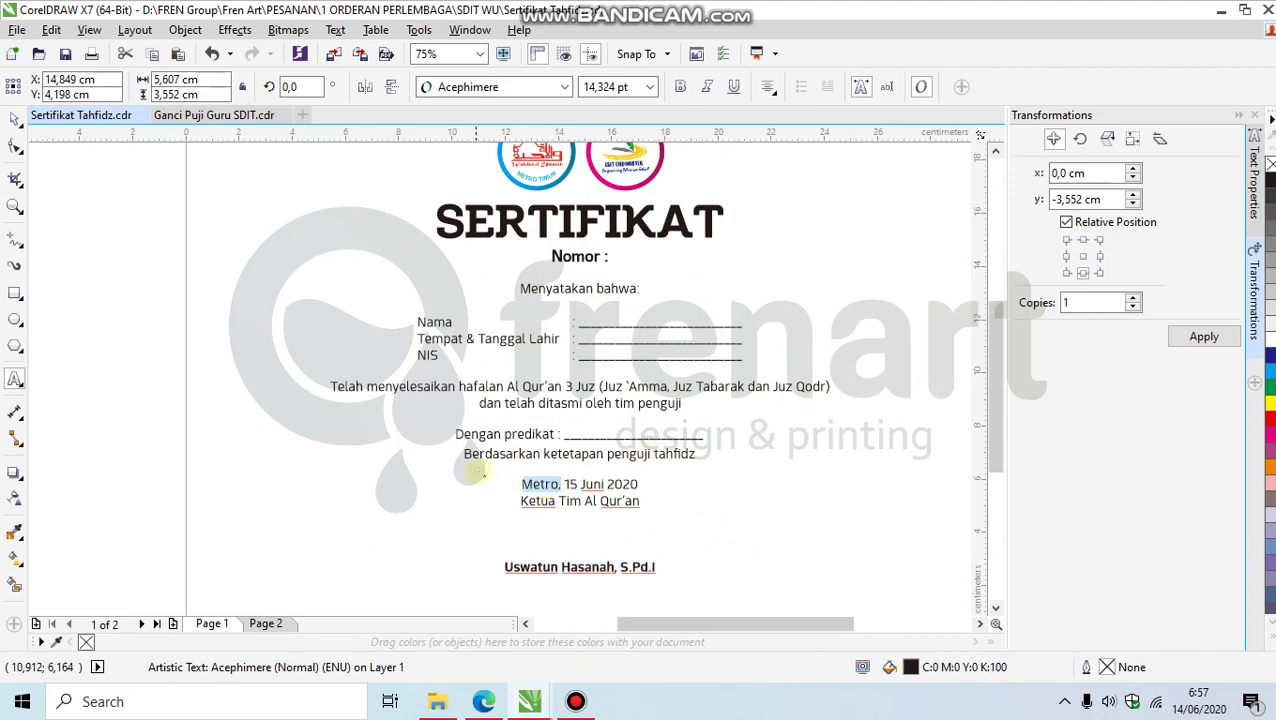
key("ctrl+b")
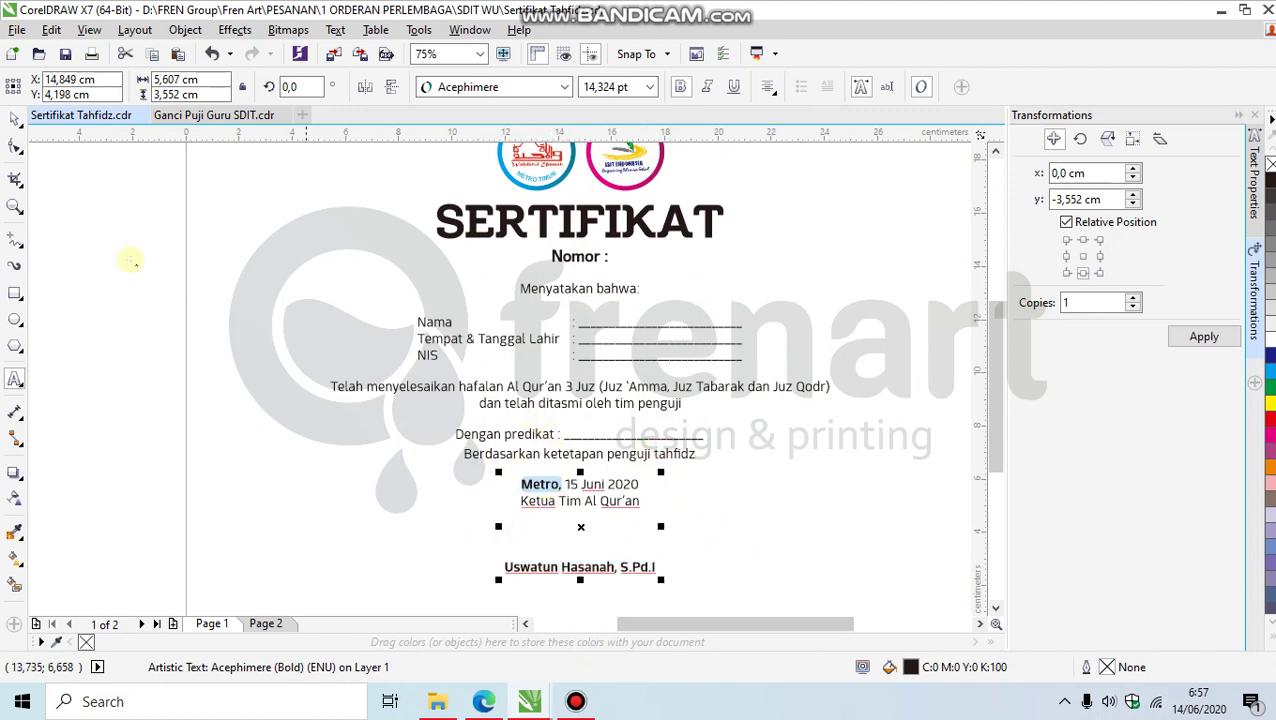
Step: Leave text editing and switch to WhatsApp Web in the browser
left_click(14, 119)
left_click(194, 313)
left_click(483, 701)
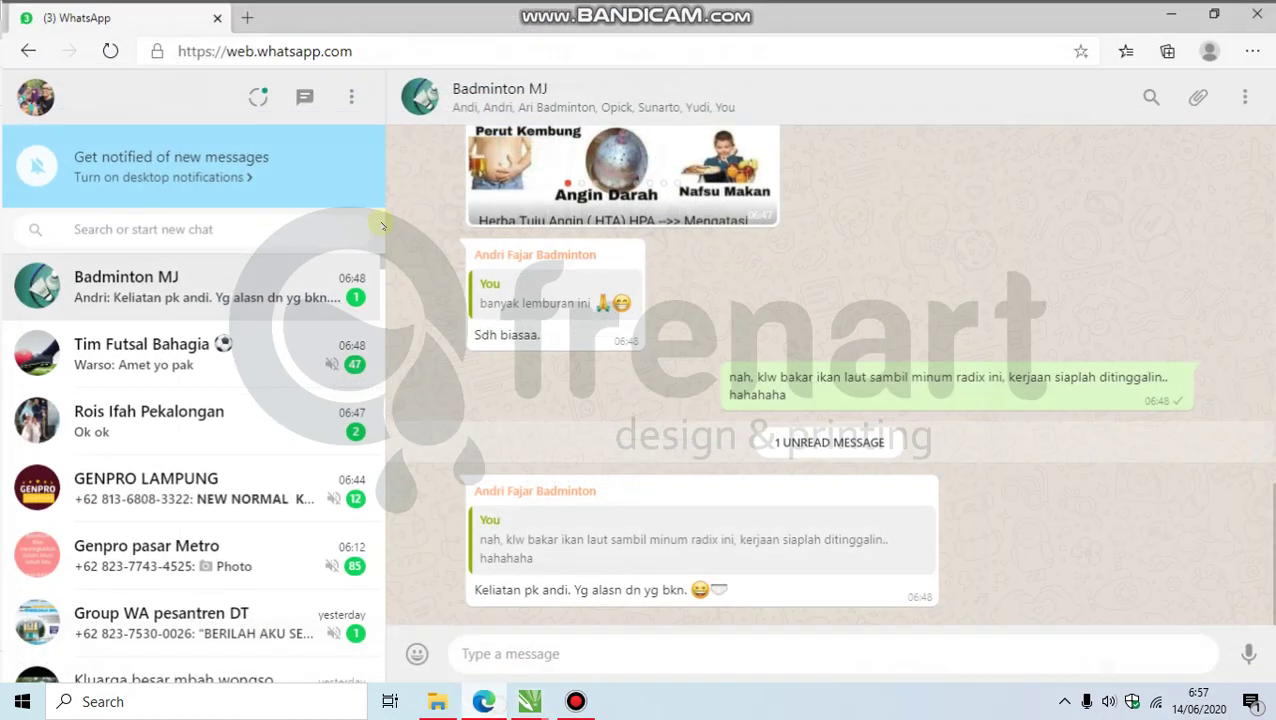
Step: Open Google in a new browser tab and search for 'floral batik'
key("ctrl+t")
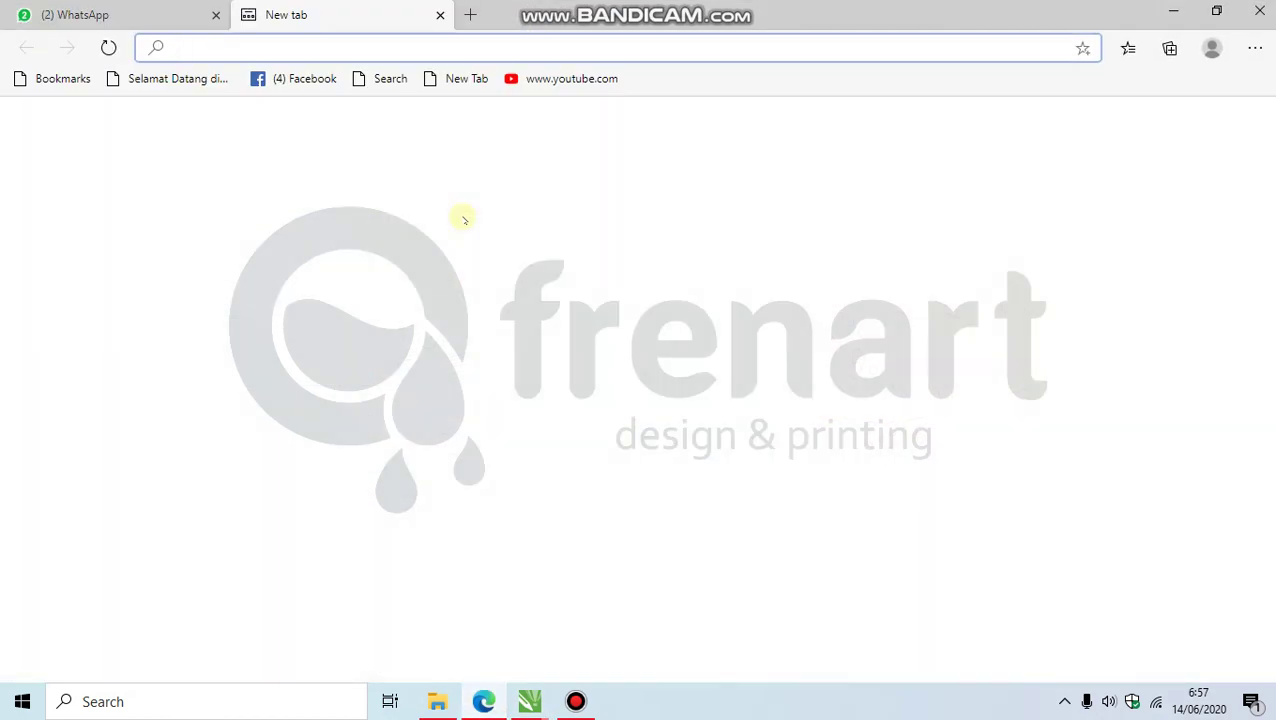
type("google.com")
key("Return")
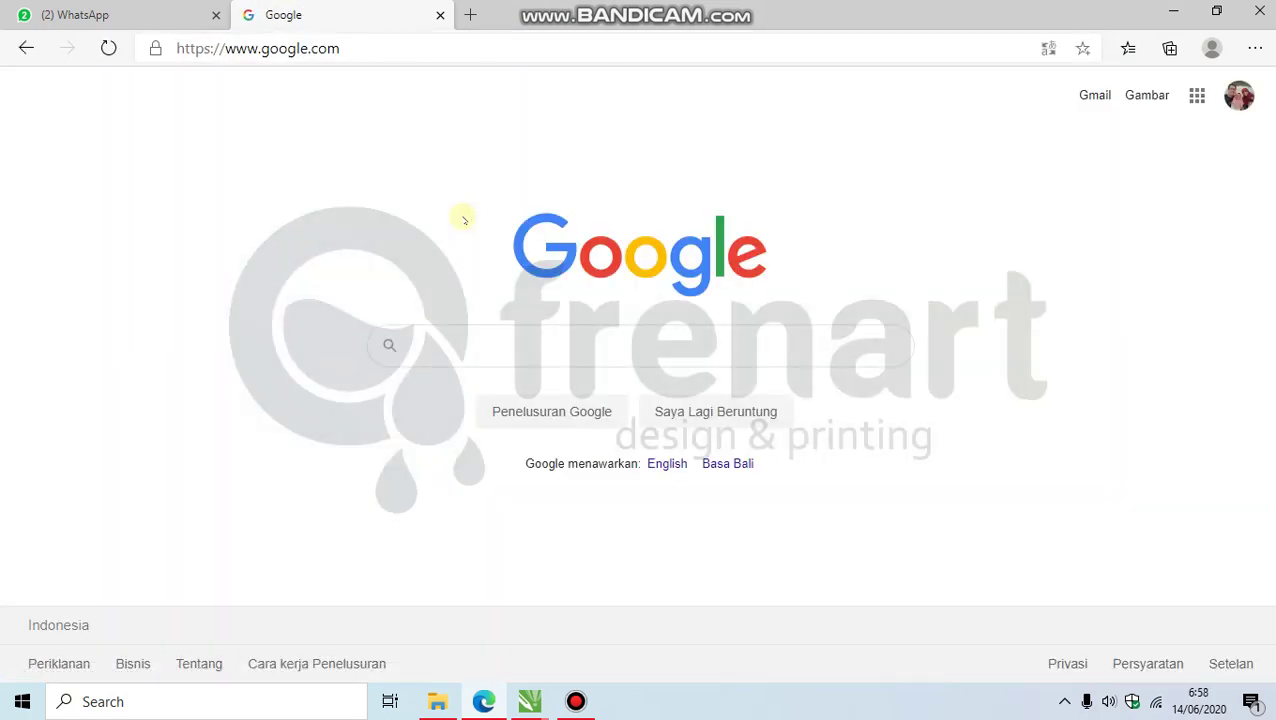
type("floral")
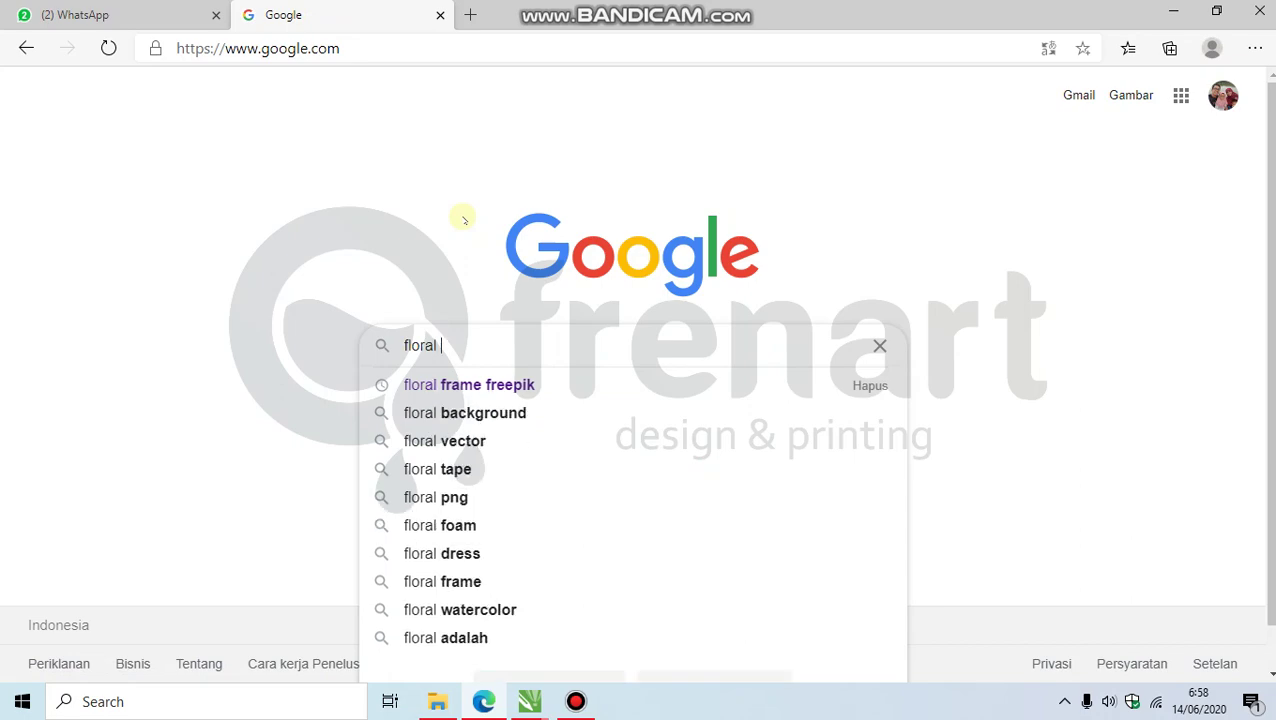
type(" batik")
key("Return")
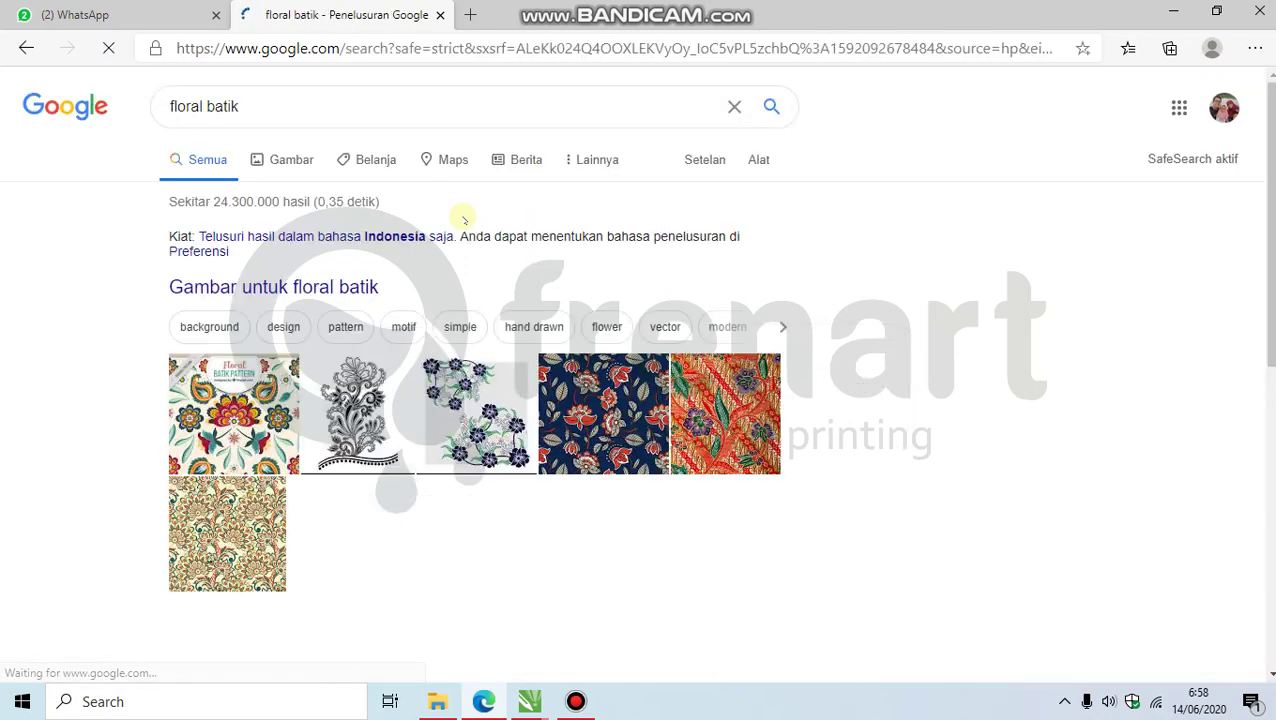
Step: Switch to the Gambar results for 'floral batik' and browse well down the pattern grid
scroll(399, 247, "down", 2)
scroll(293, 212, "up", 2)
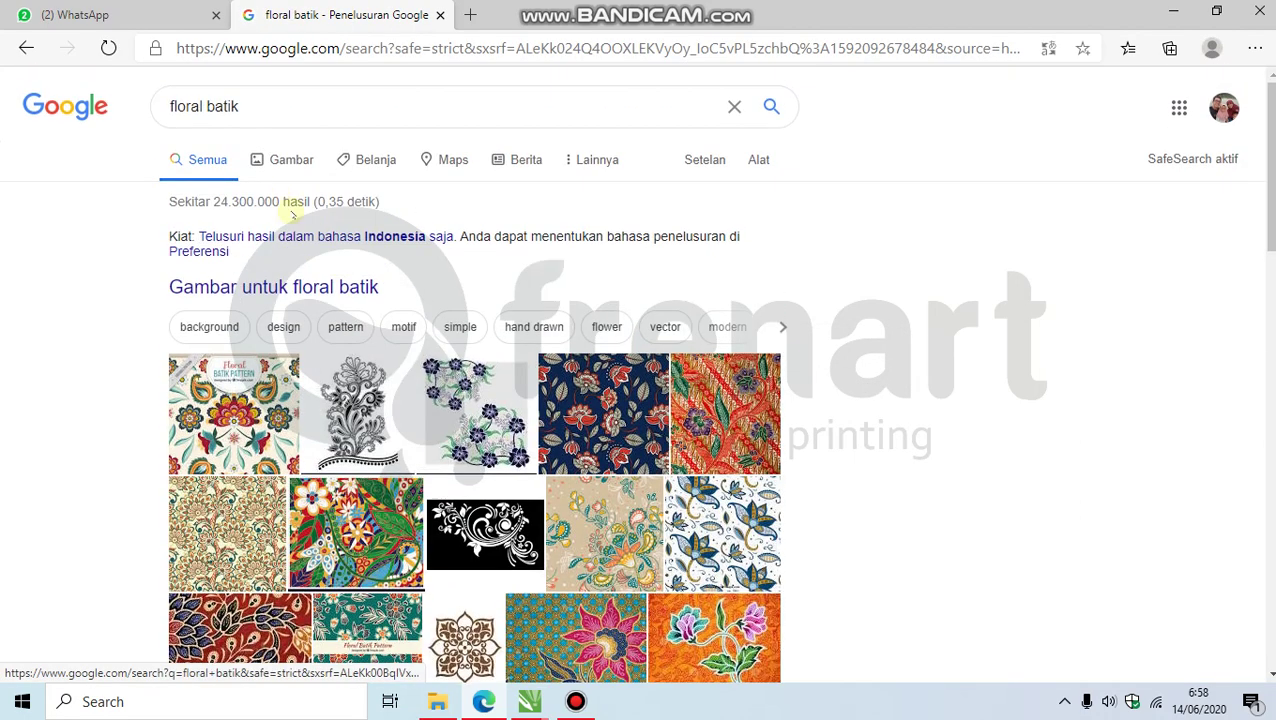
left_click(284, 163)
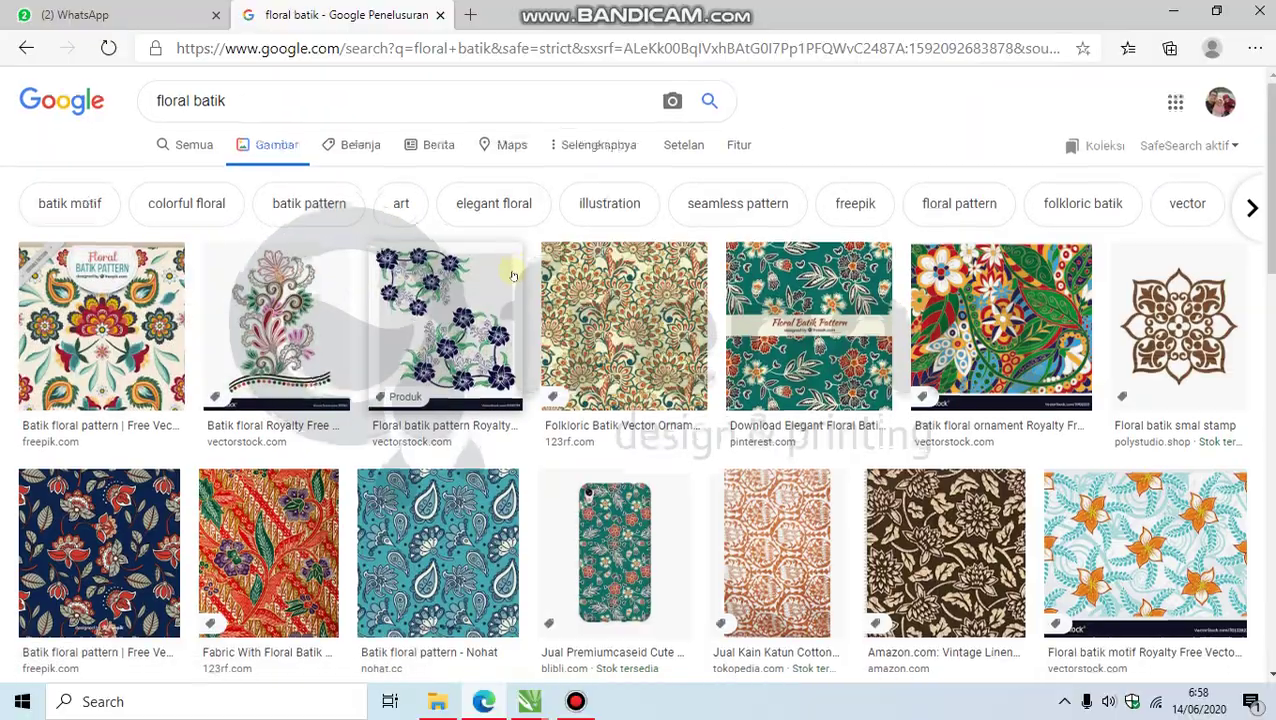
scroll(512, 270, "down", 3)
scroll(510, 283, "down", 10)
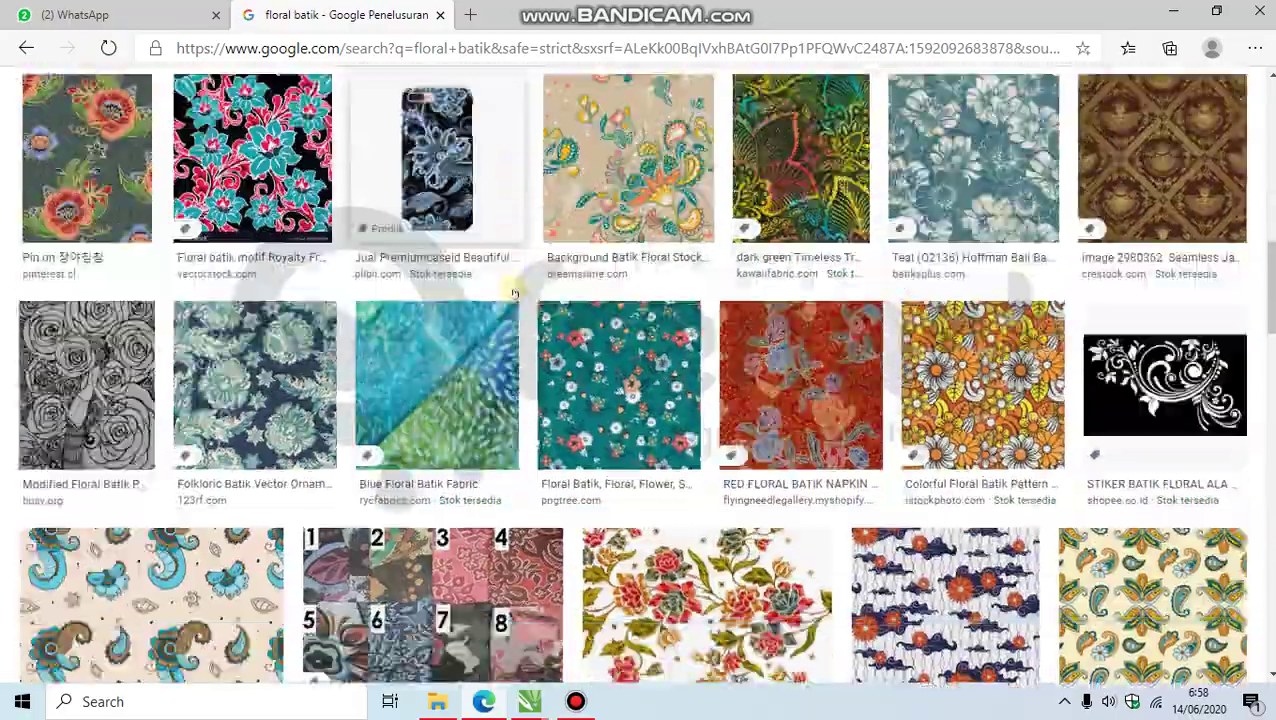
scroll(513, 295, "up", 2)
scroll(514, 305, "down", 8)
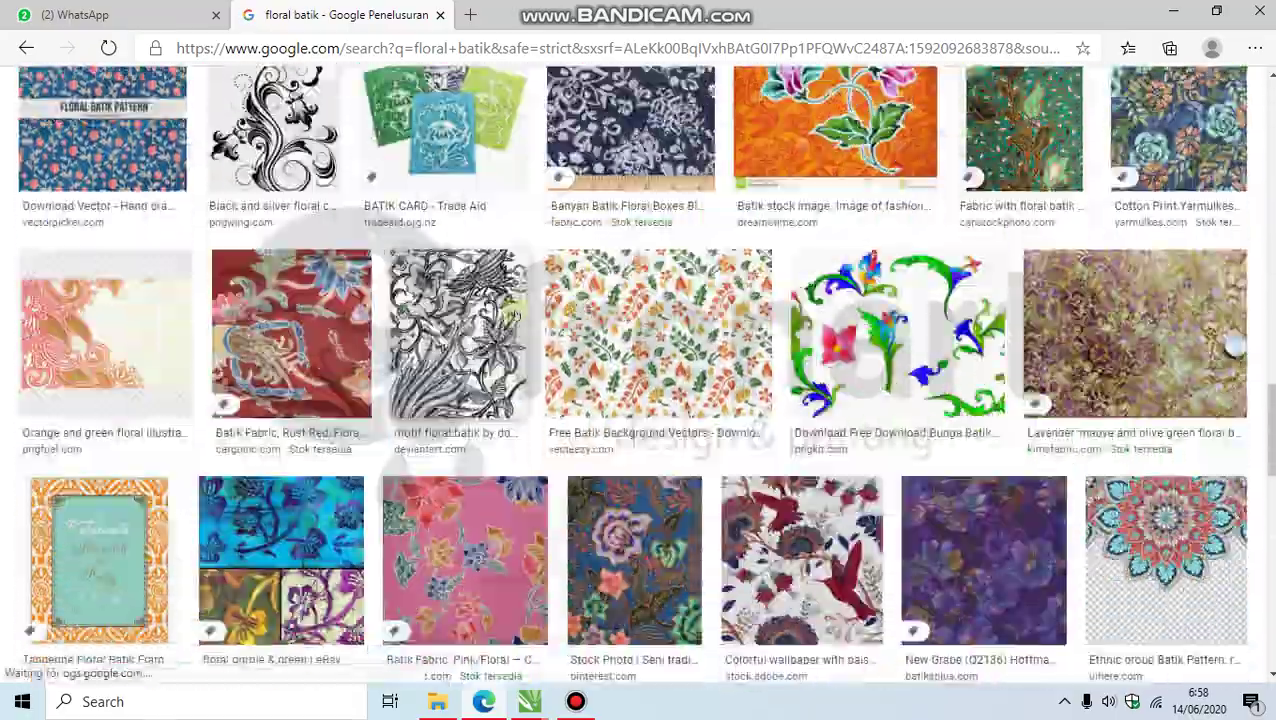
scroll(514, 316, "down", 15)
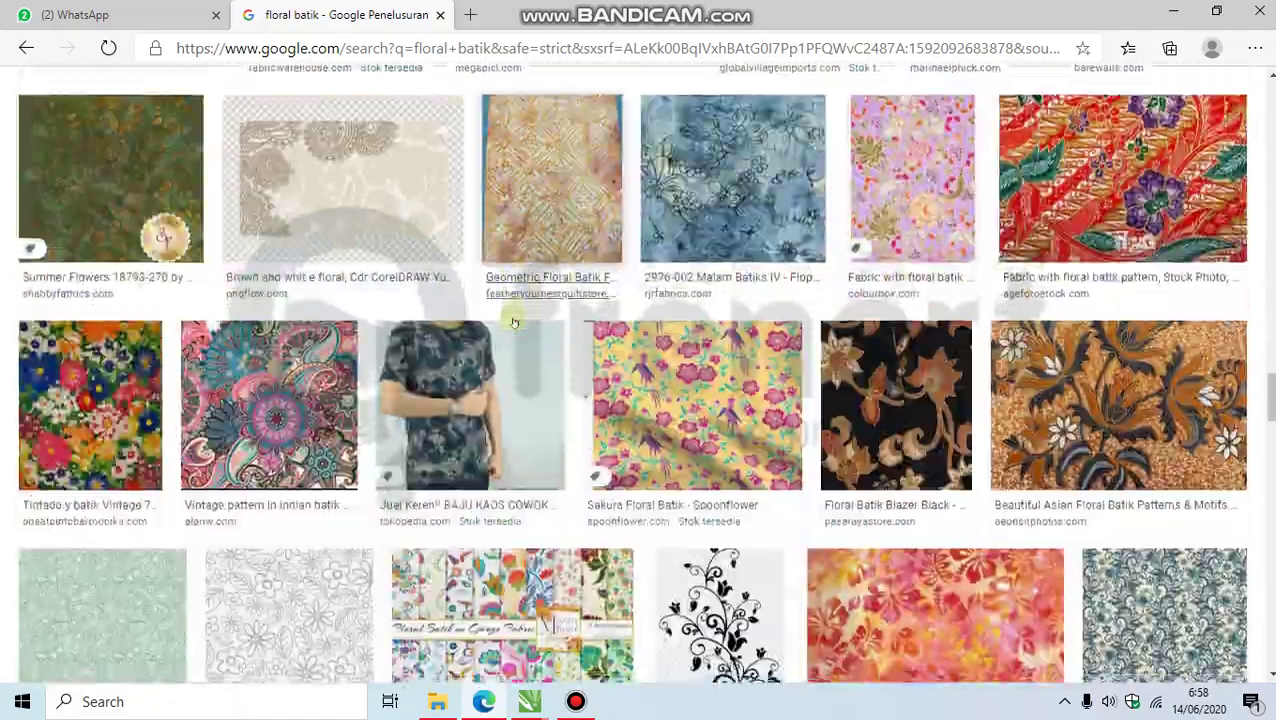
scroll(514, 320, "down", 10)
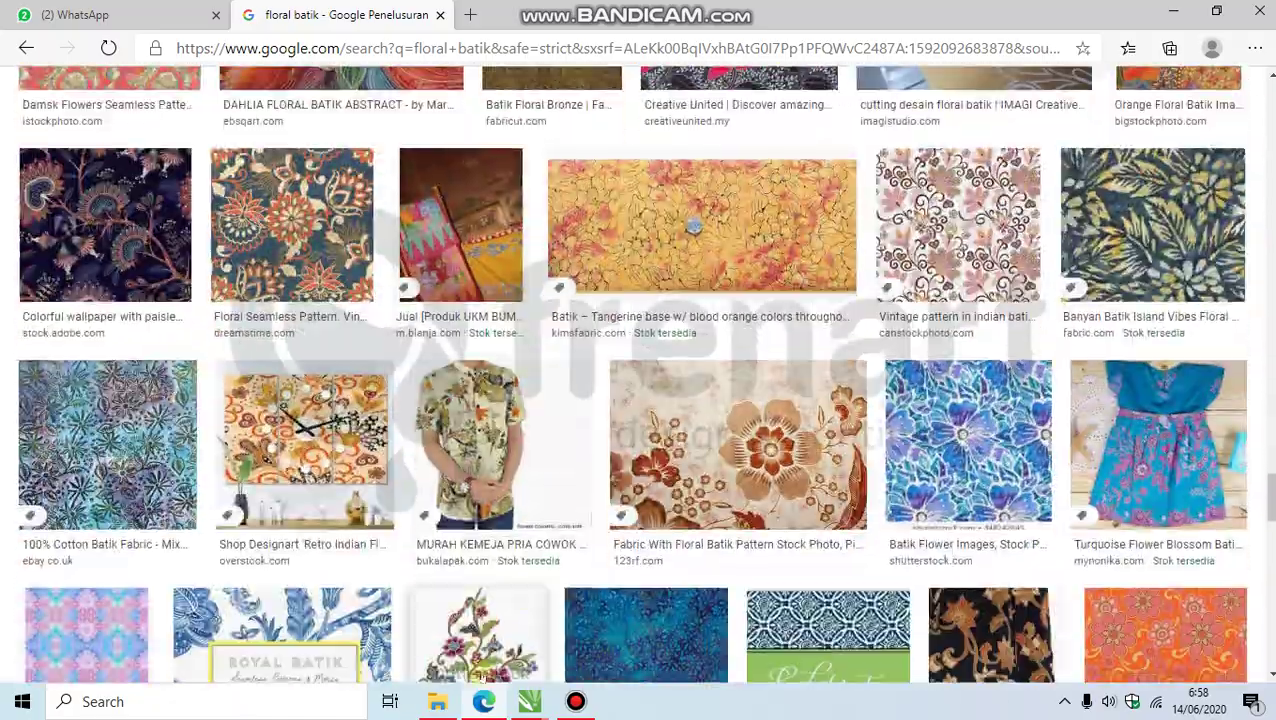
Step: In File Explorer, open Master (E:) > FREEPIK > Flower Frame
left_click(437, 701)
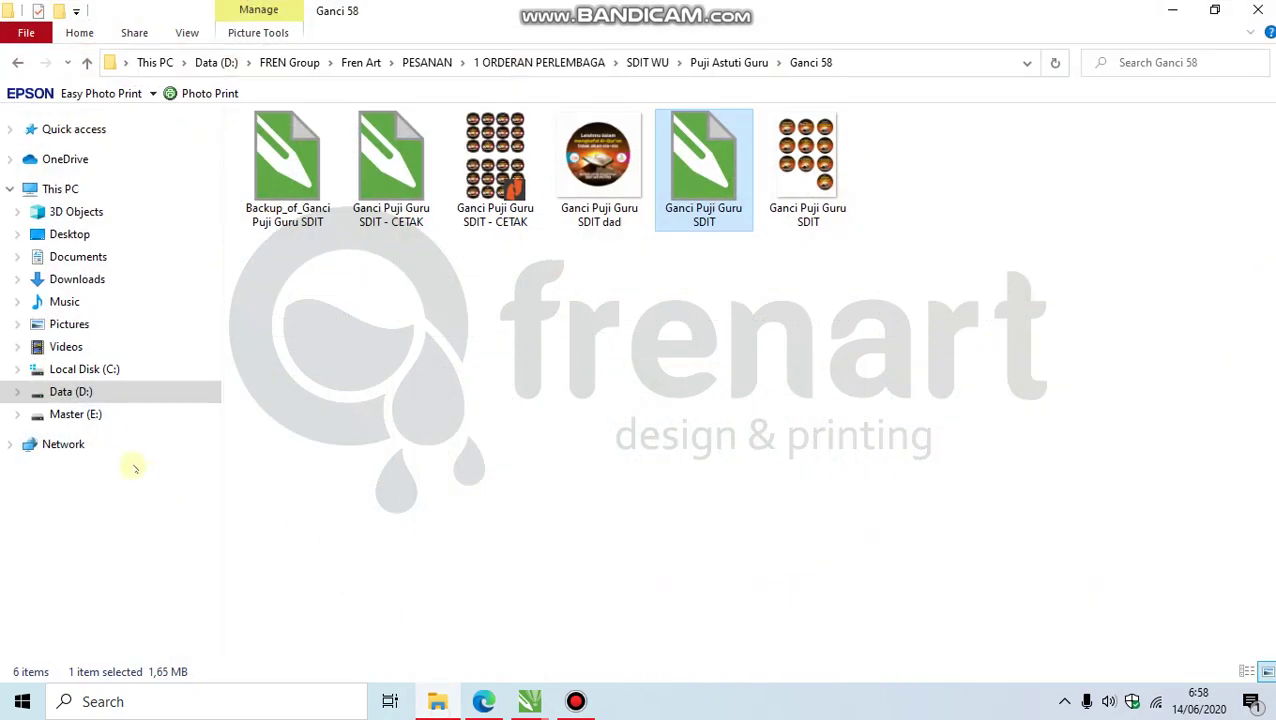
left_click(93, 414)
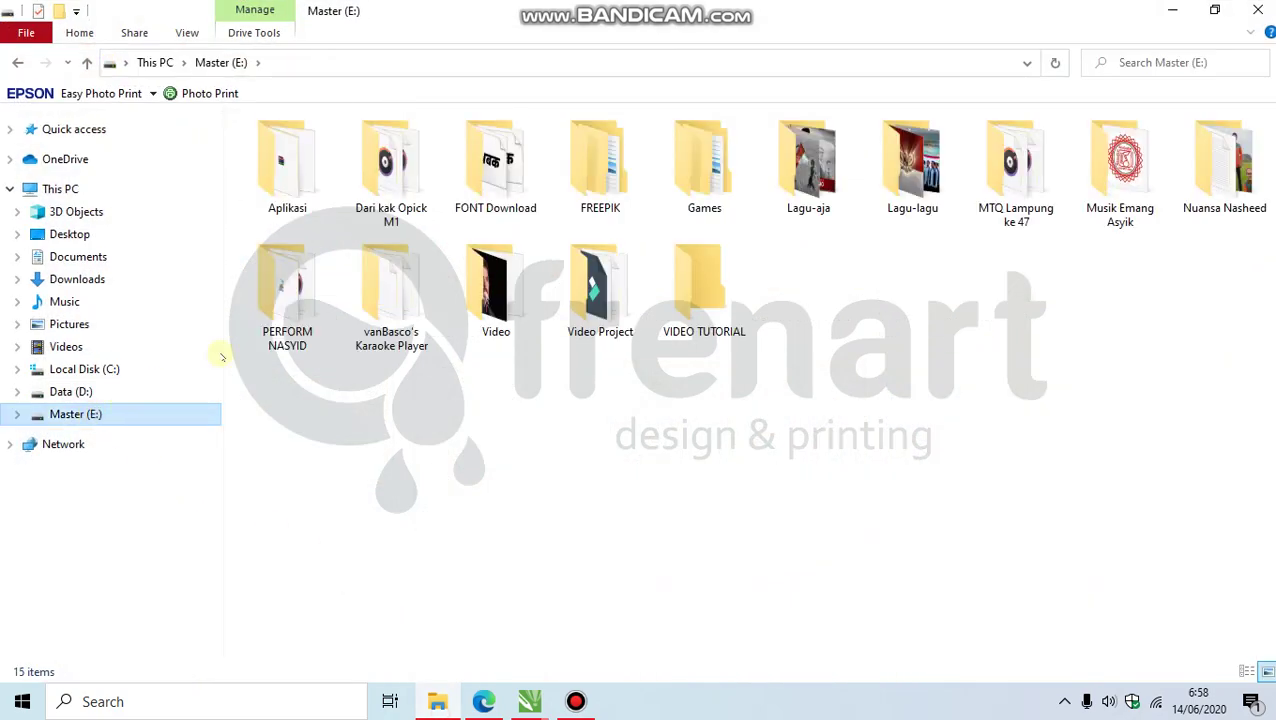
double_click(599, 180)
double_click(400, 279)
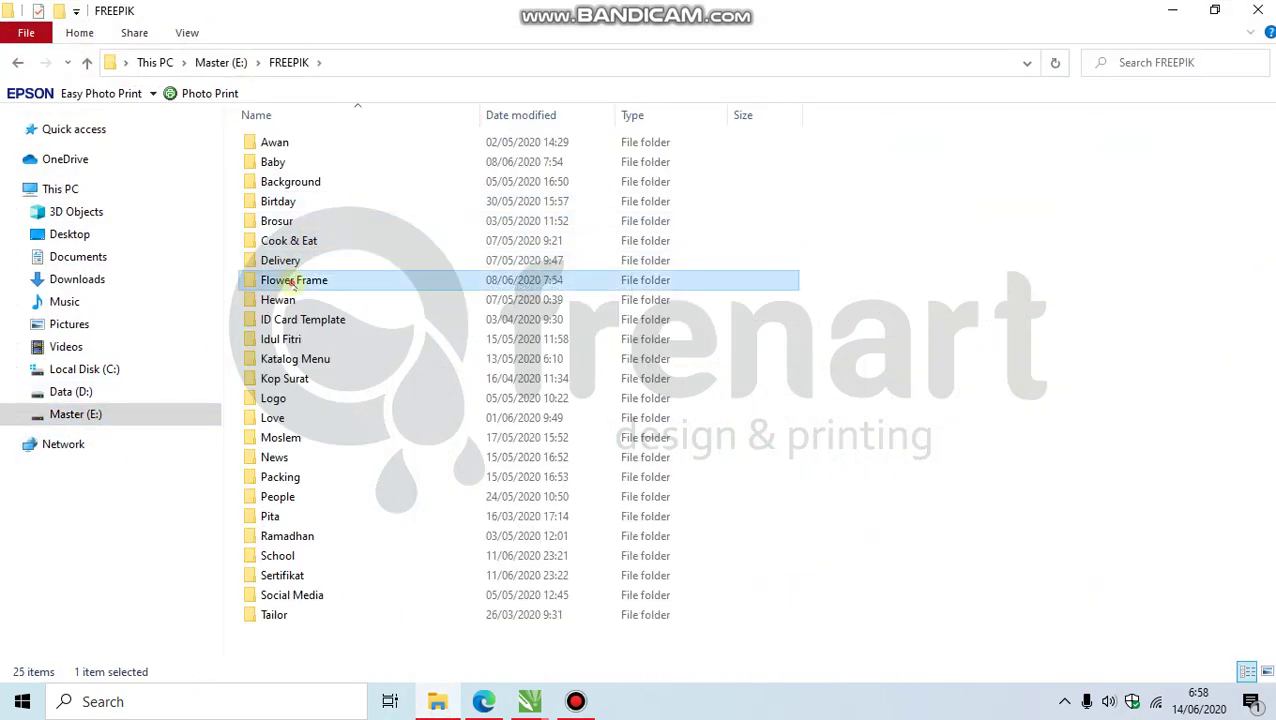
Step: Scroll through the 243 Flower Frame thumbnails, then return to the FREEPIK folder
scroll(480, 275, "down", 15)
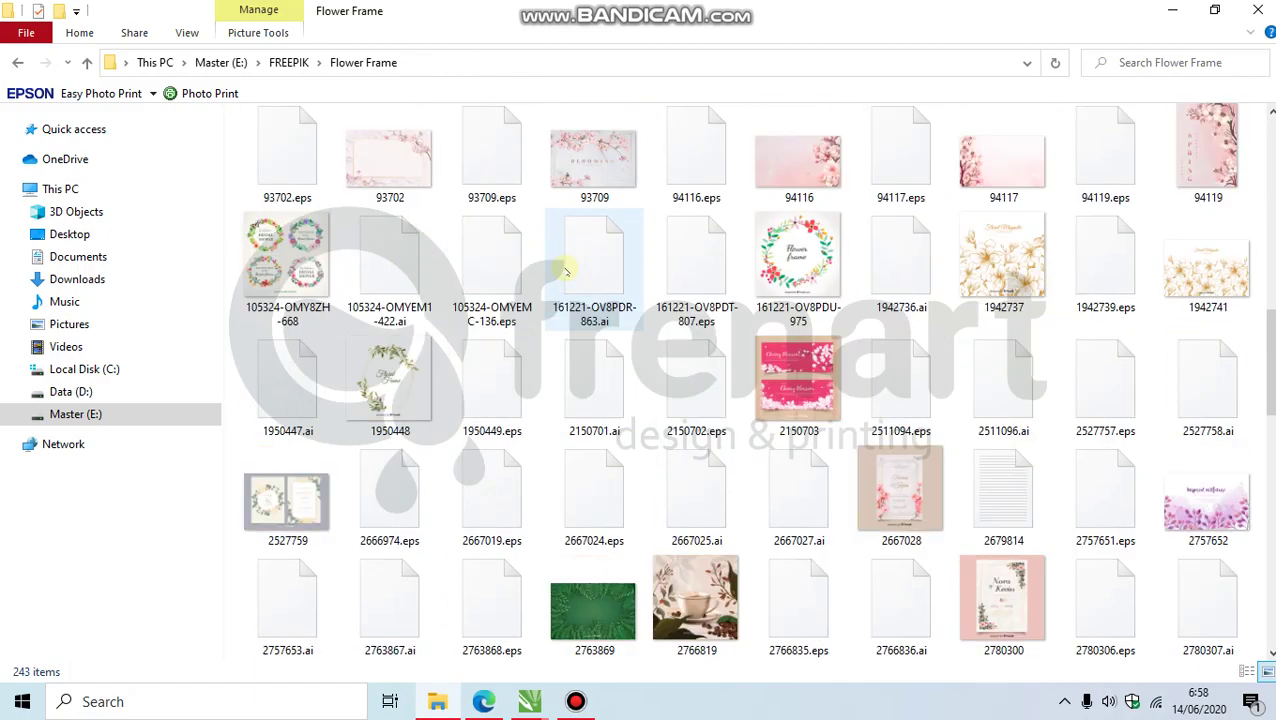
scroll(565, 272, "down", 5)
scroll(565, 272, "down", 3)
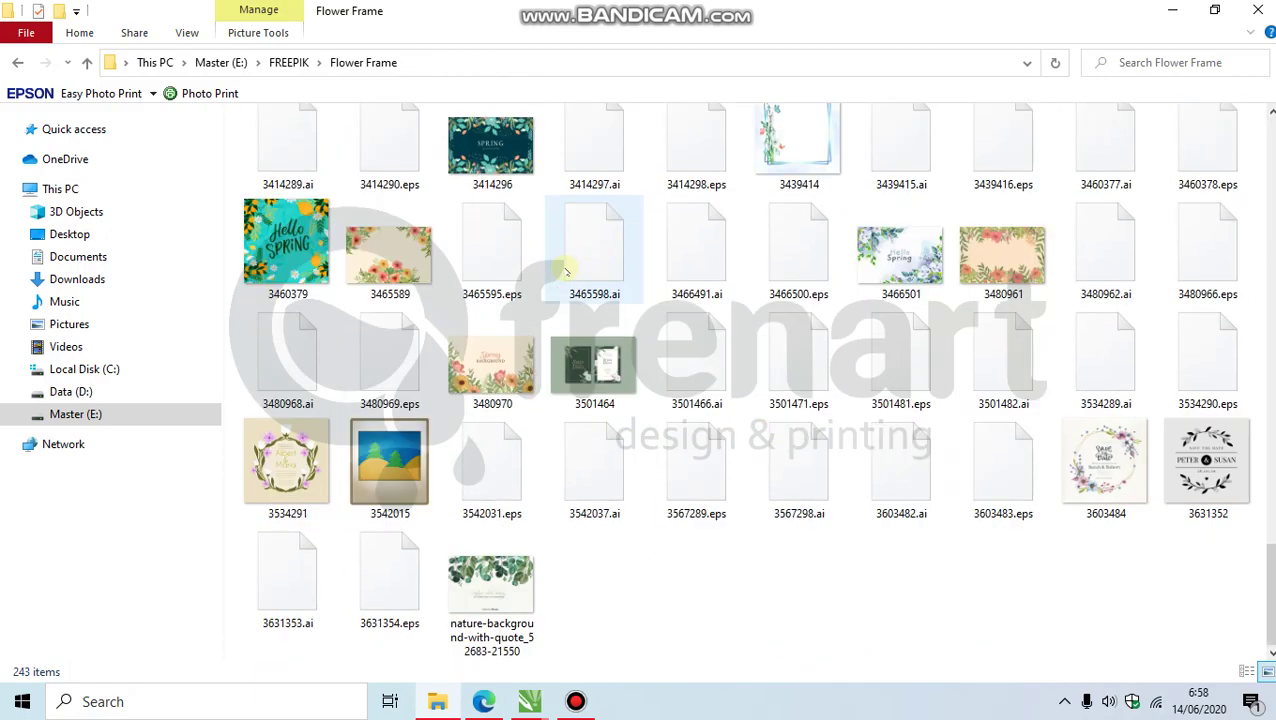
scroll(565, 272, "up", 20)
scroll(565, 272, "down", 15)
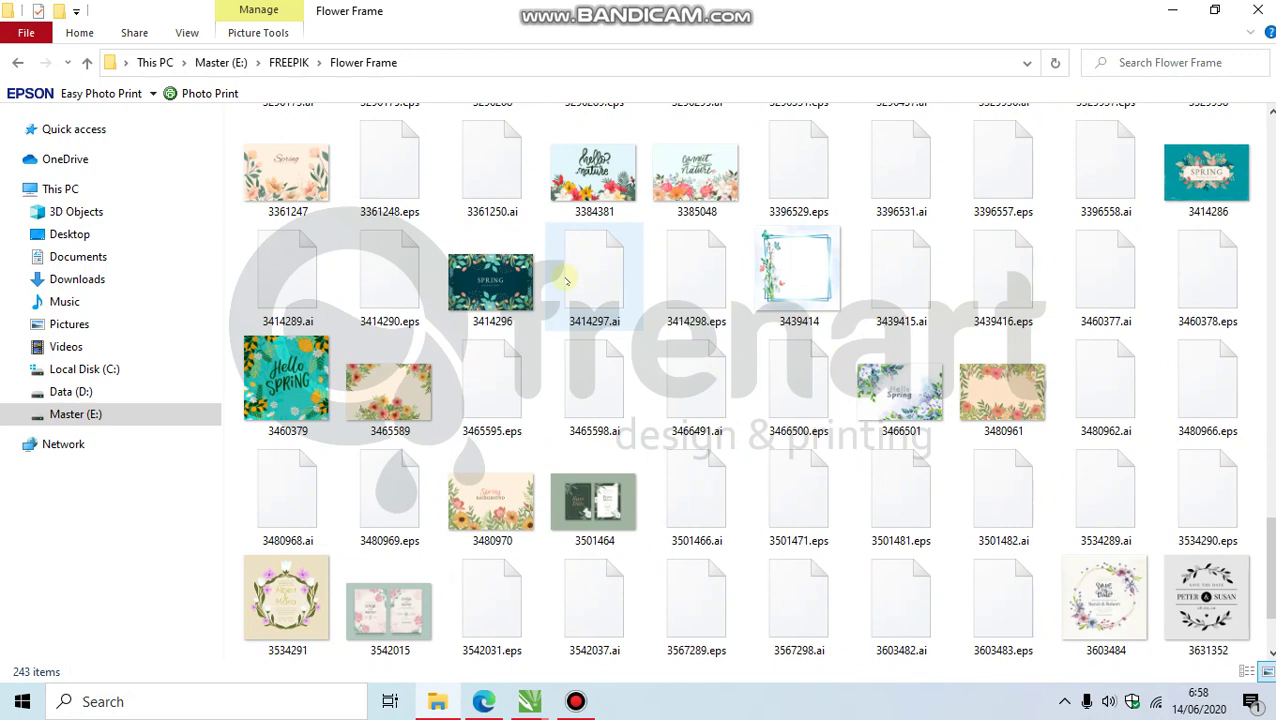
scroll(565, 281, "up", 12)
scroll(565, 281, "up", 10)
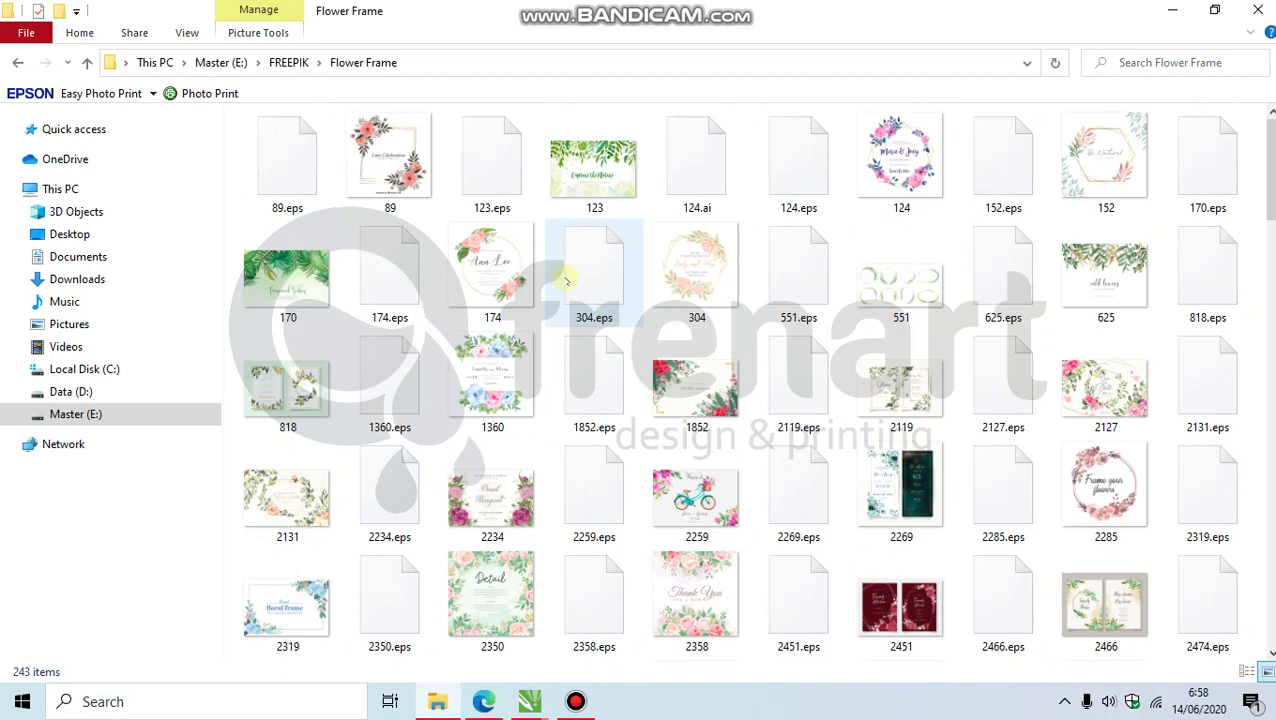
scroll(565, 281, "down", 7)
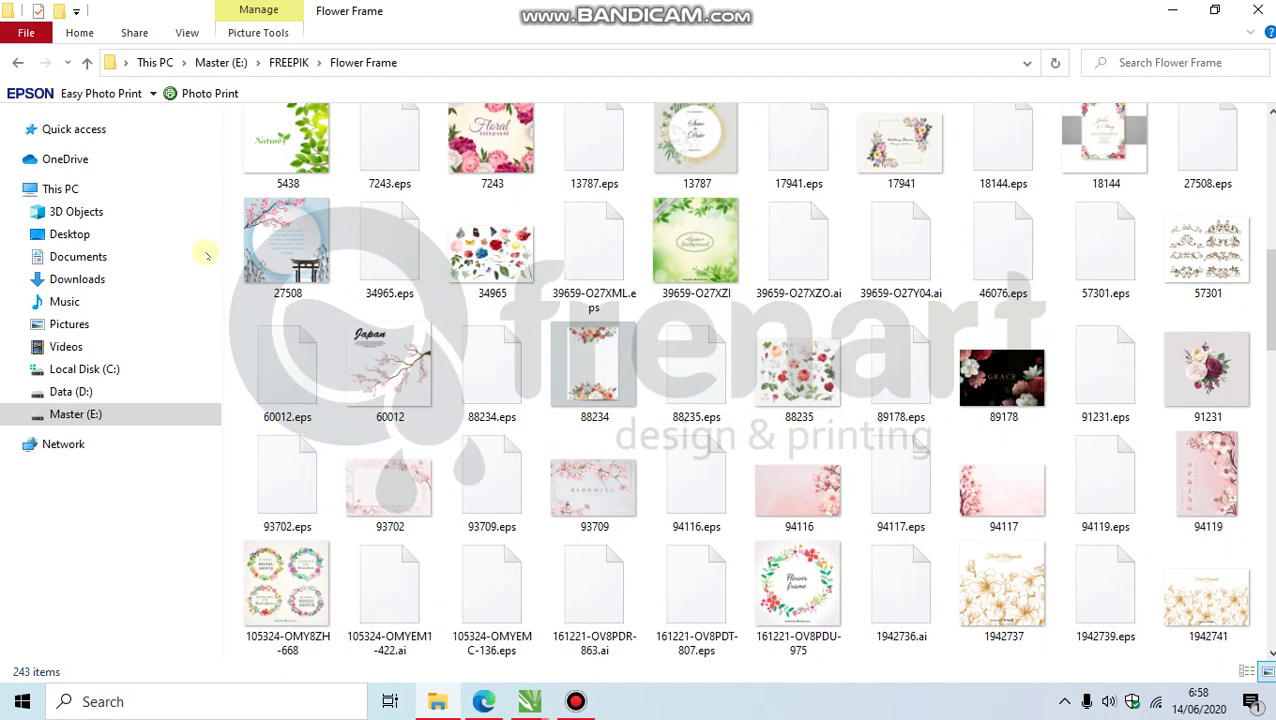
left_click(17, 62)
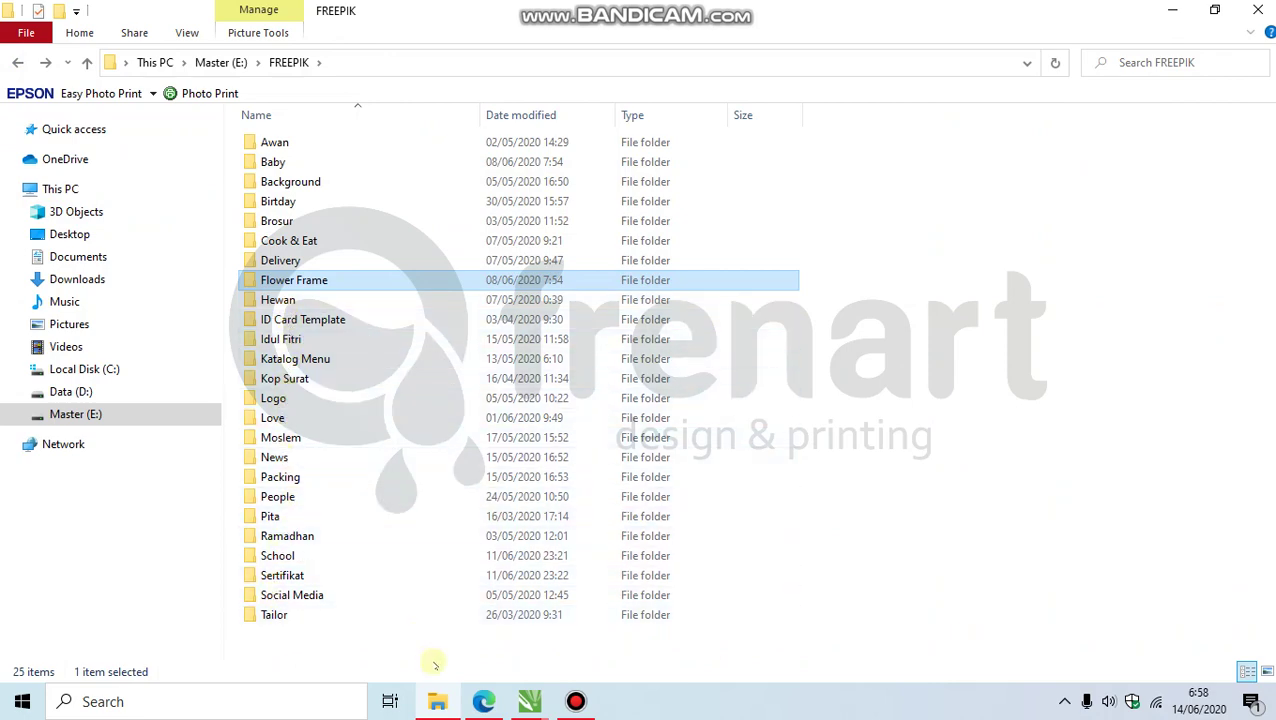
Step: Back in the floral batik image results, preview the Floral batik smal stamp ornament
left_click(483, 701)
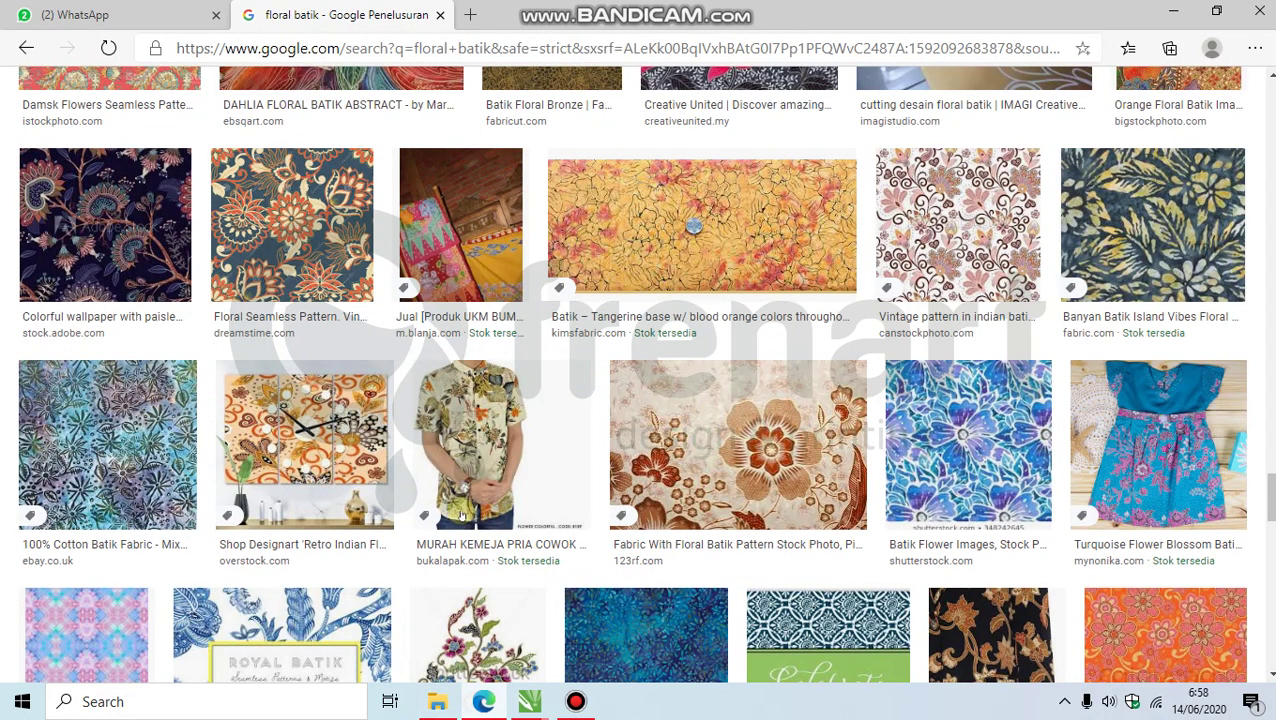
scroll(487, 325, "up", 20)
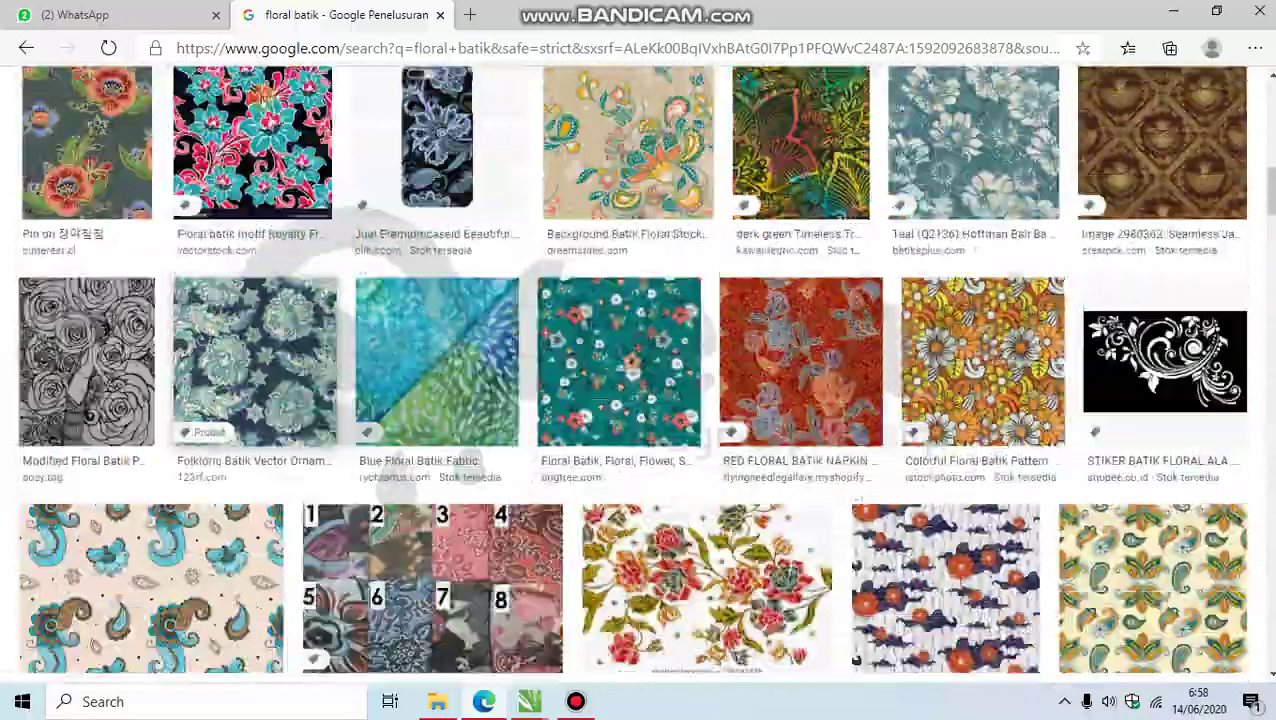
scroll(487, 325, "up", 10)
left_click_drag(242, 108, 190, 110)
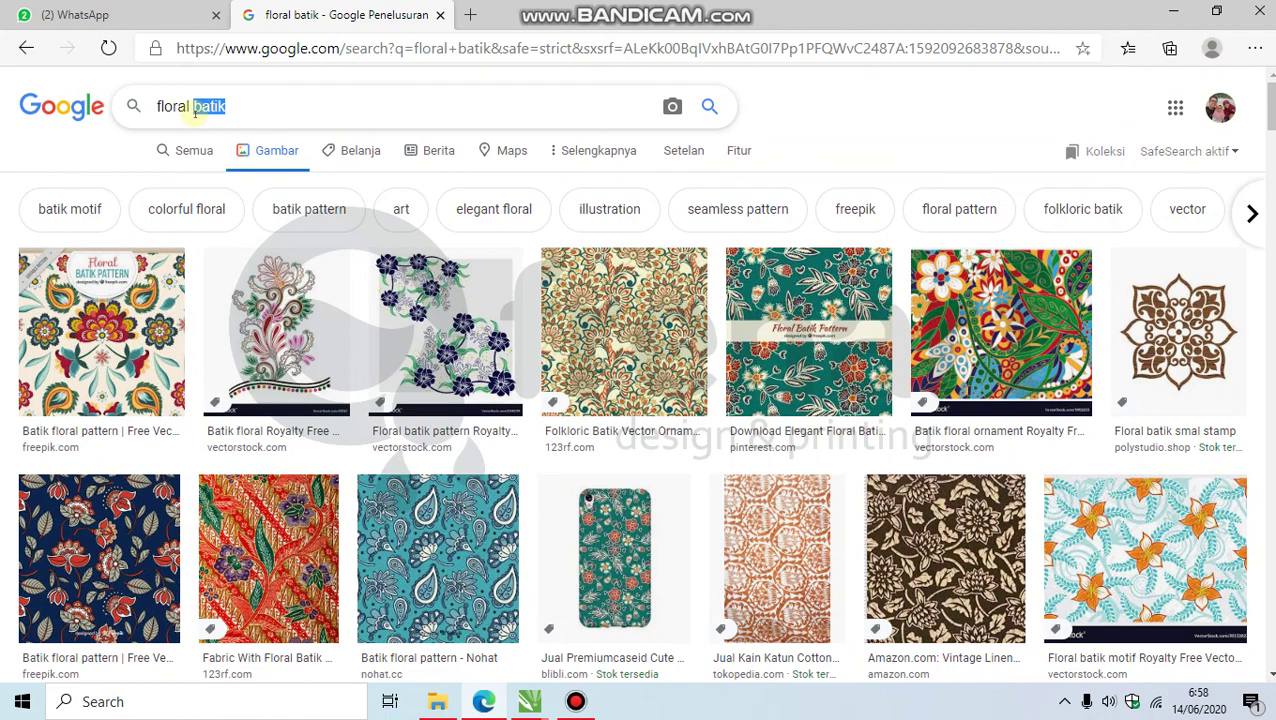
left_click(1178, 330)
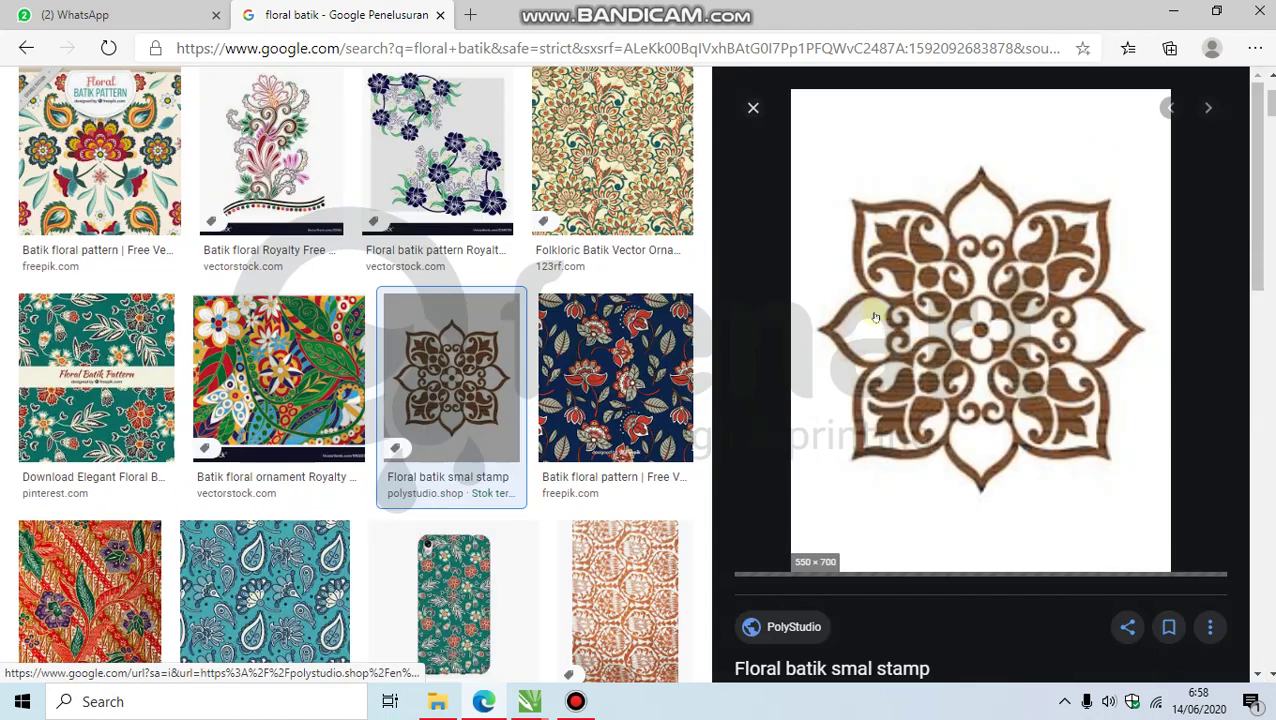
scroll(875, 312, "down", 3)
scroll(875, 312, "down", 7)
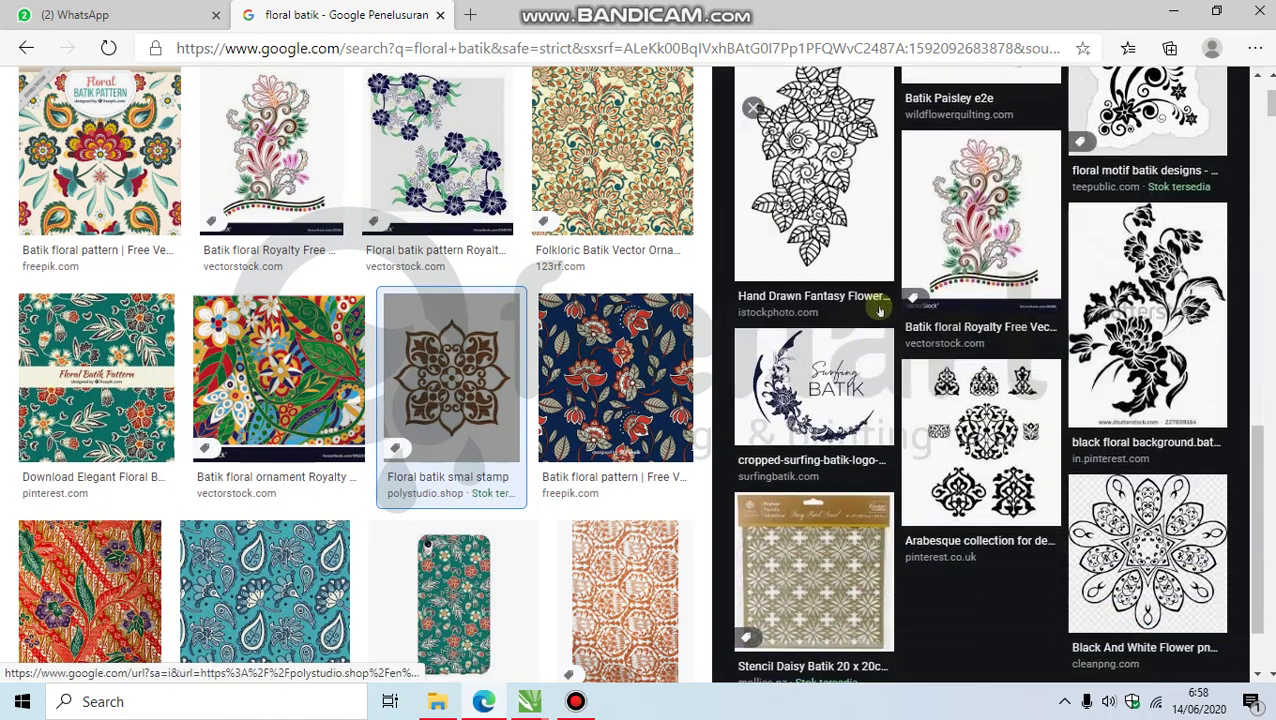
scroll(900, 350, "up", 5)
scroll(270, 127, "up", 3)
Step: Replace 'batik' with 'flower' to search images for 'floral flower'
left_click_drag(193, 110, 276, 102)
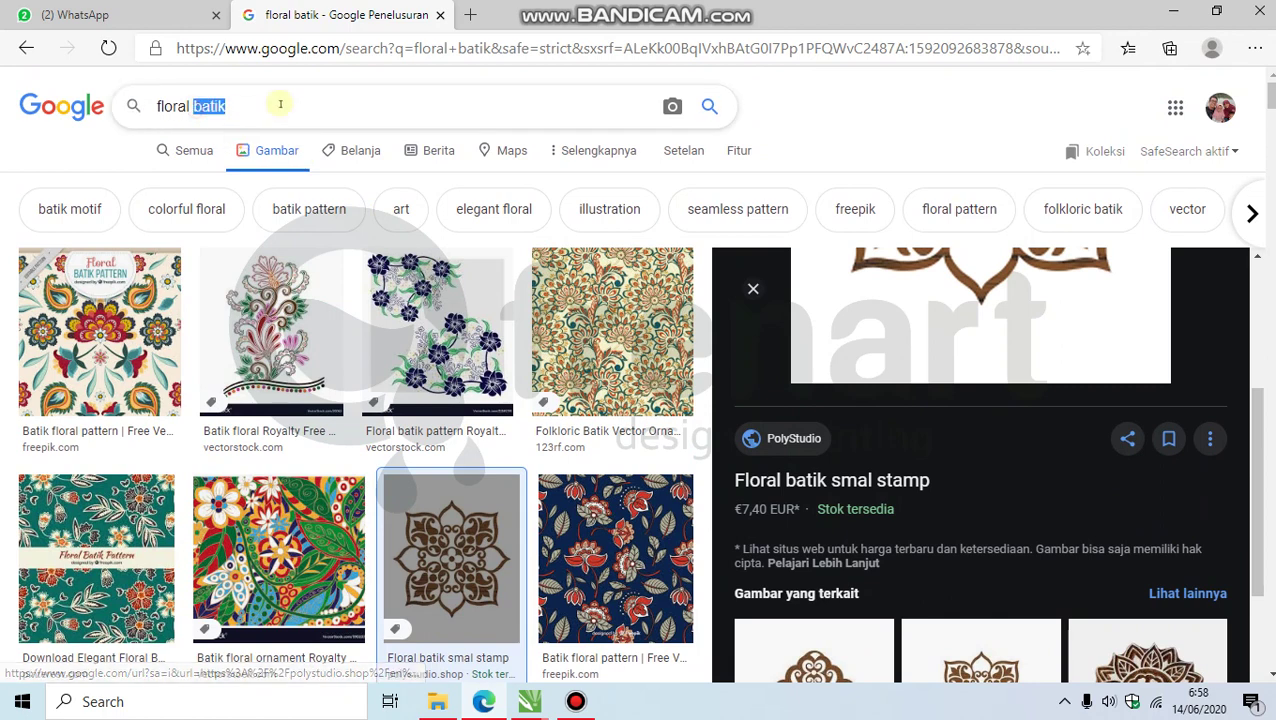
left_click(280, 104)
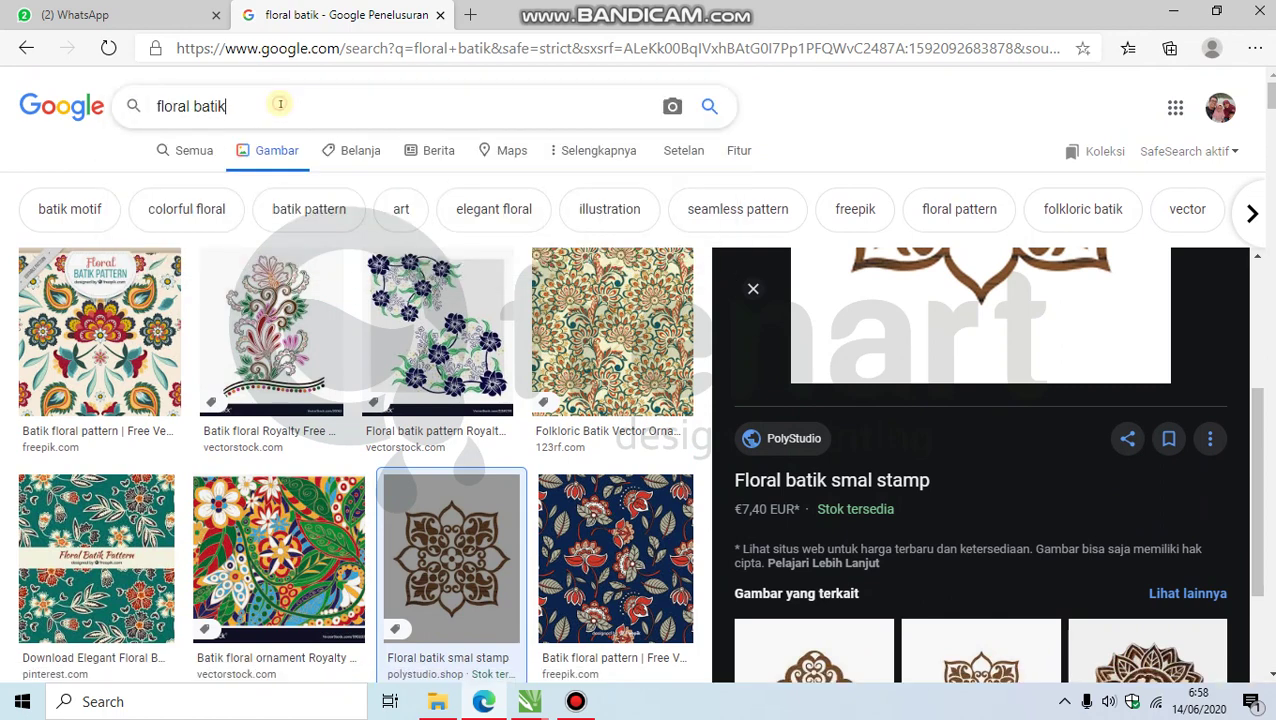
key("BackSpace")
key("BackSpace")
key("BackSpace")
key("BackSpace")
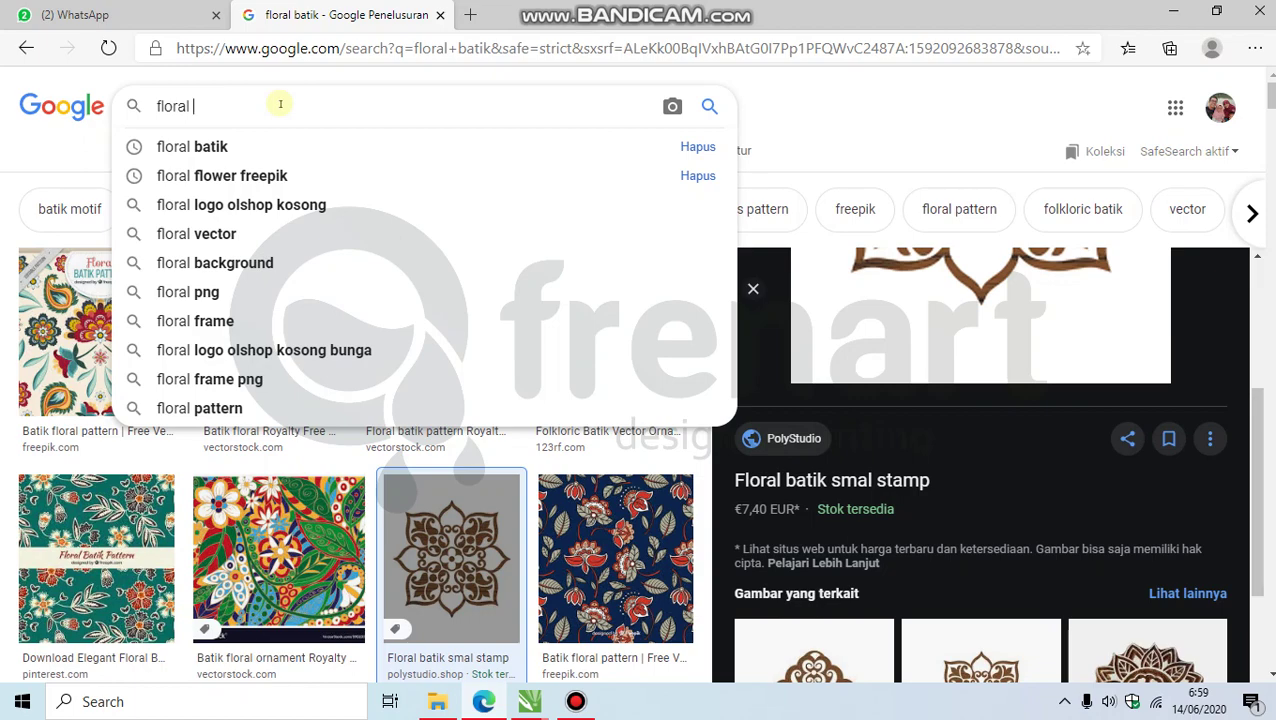
type("flower")
key("Return")
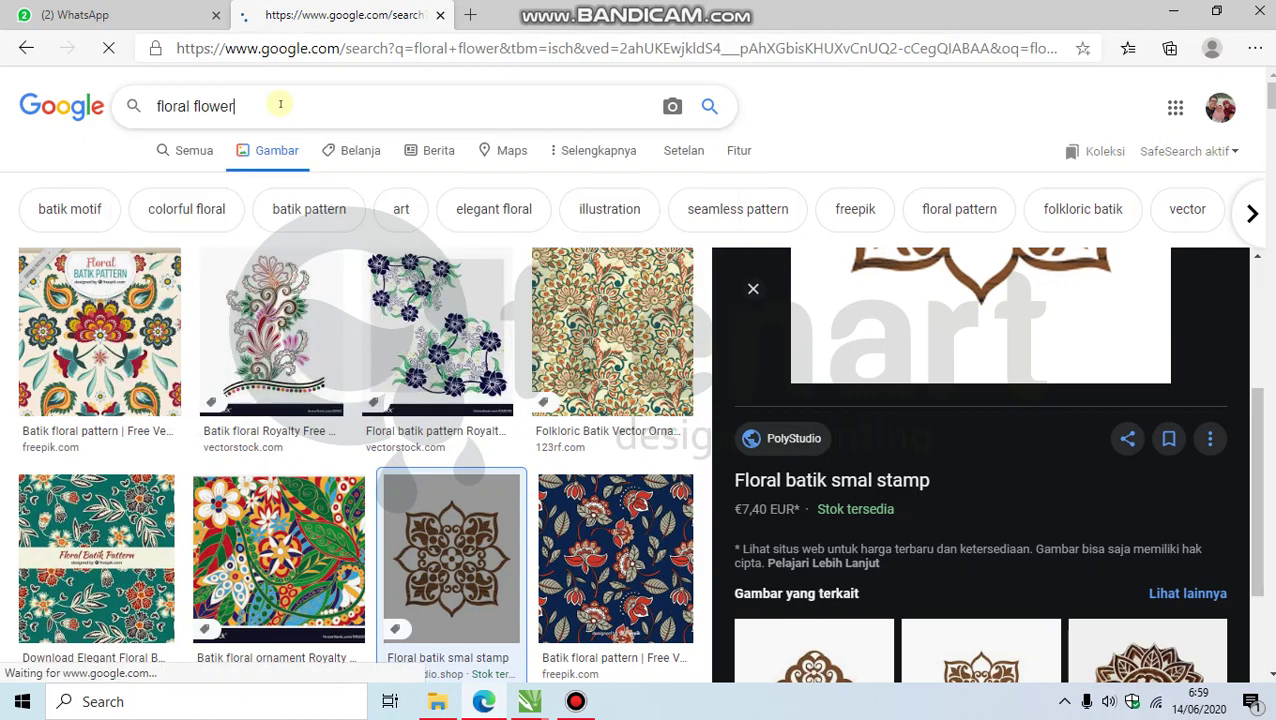
scroll(528, 297, "down", 8)
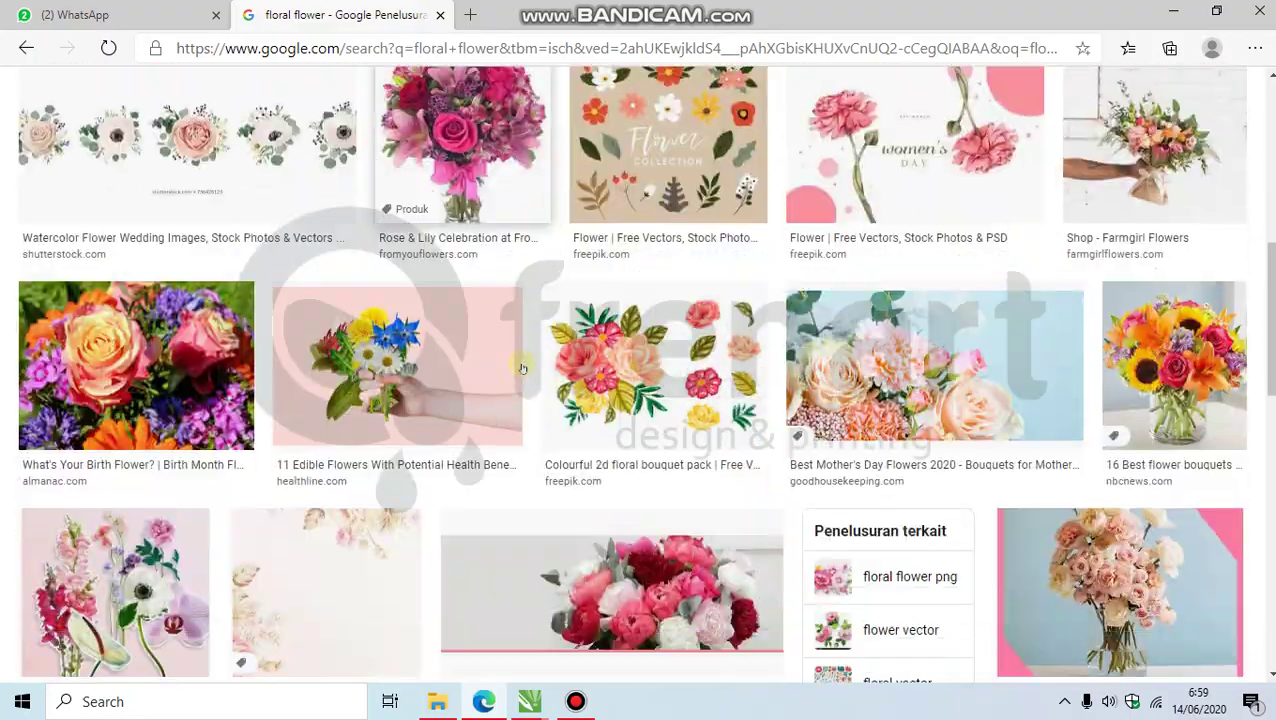
scroll(528, 297, "up", 10)
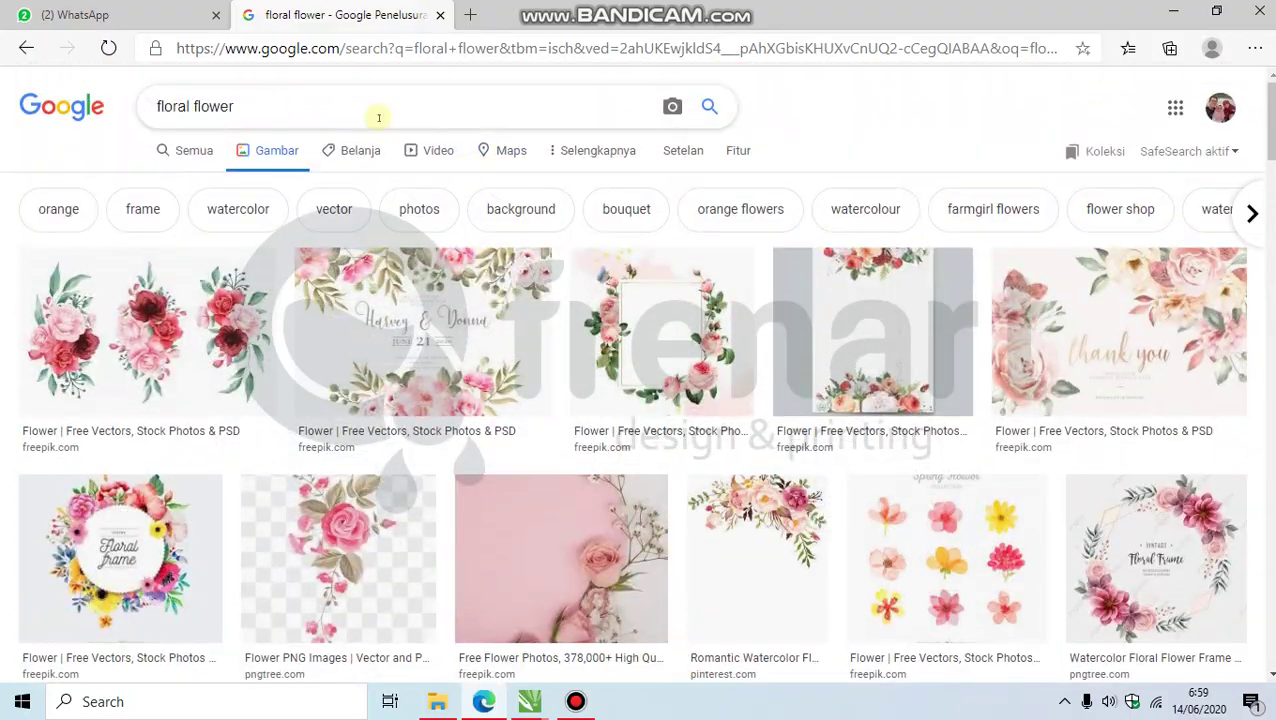
Step: Search images for 'batik vector' and preview the Watercolor Portable Batik Vector result
type("batik vec")
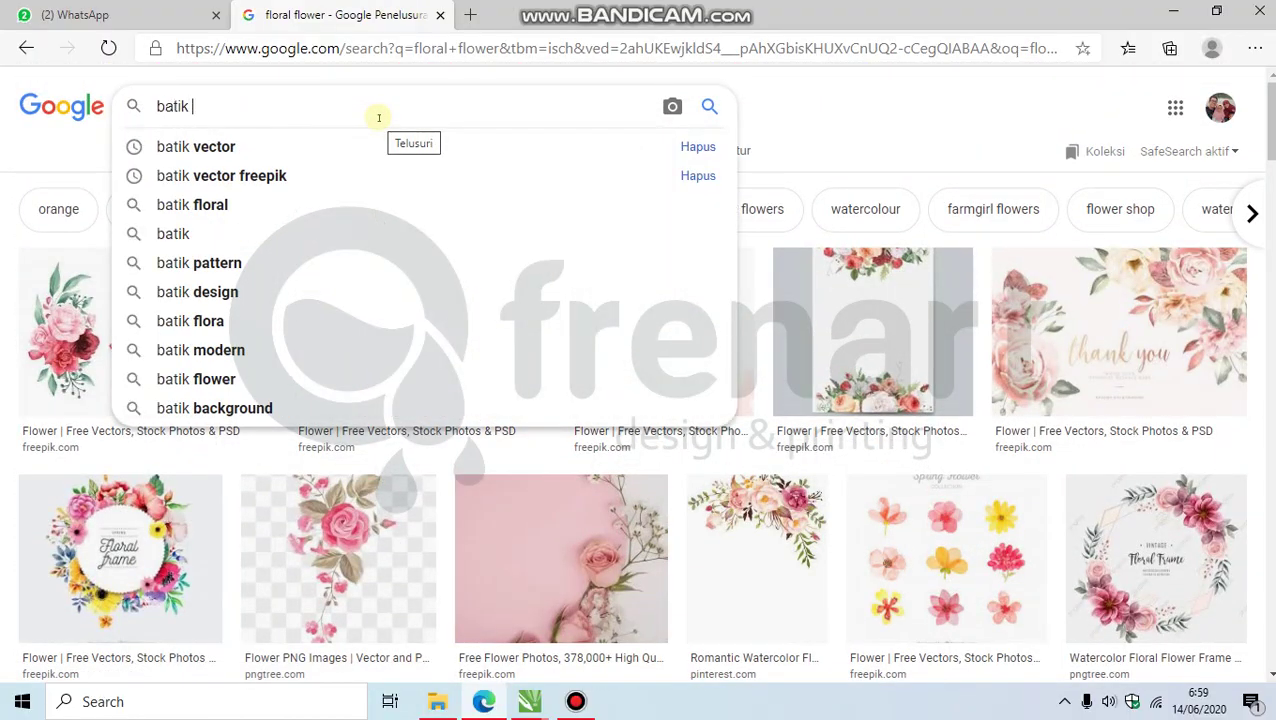
type("tor")
key("Return")
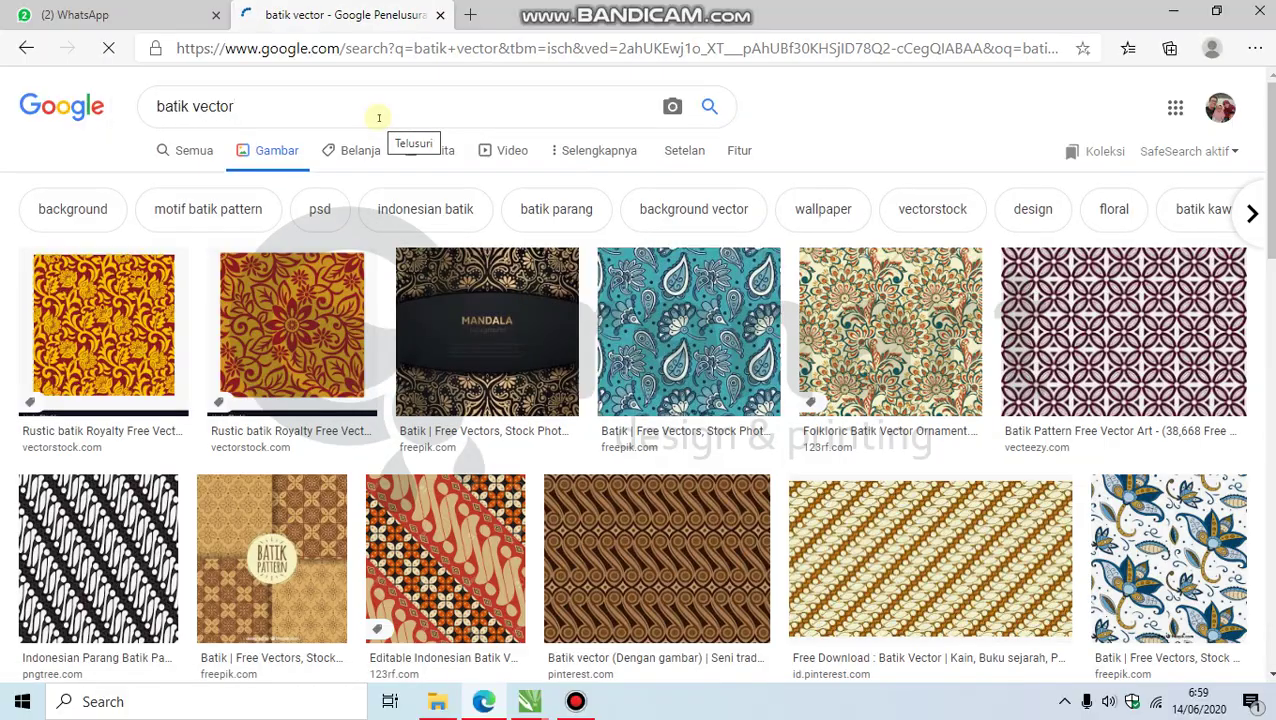
scroll(502, 263, "down", 2)
scroll(502, 263, "down", 15)
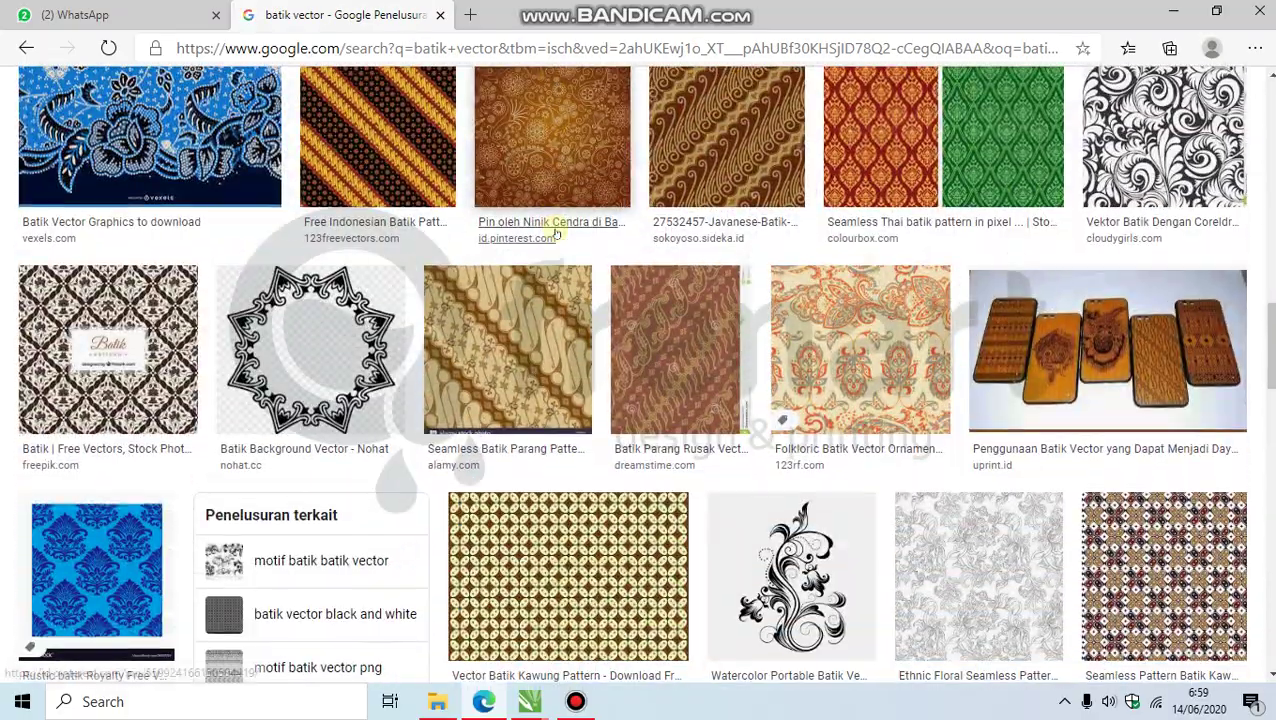
scroll(557, 232, "down", 5)
left_click(820, 132)
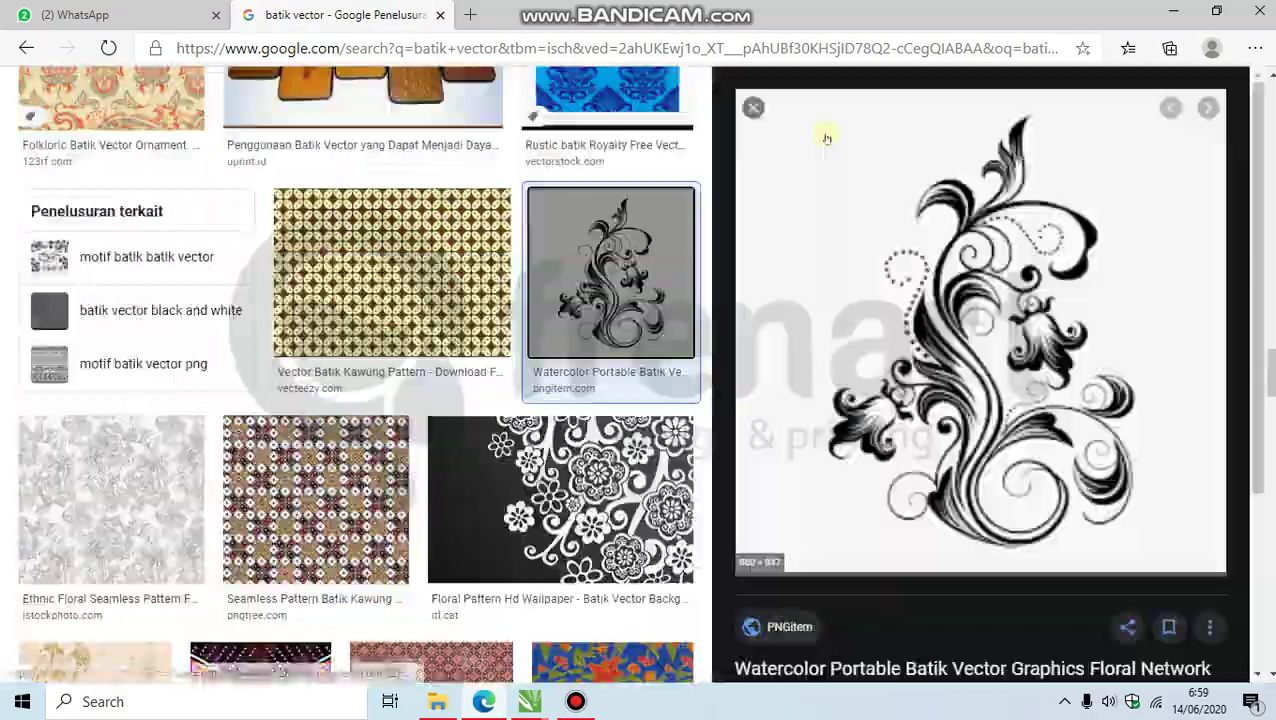
scroll(985, 292, "down", 8)
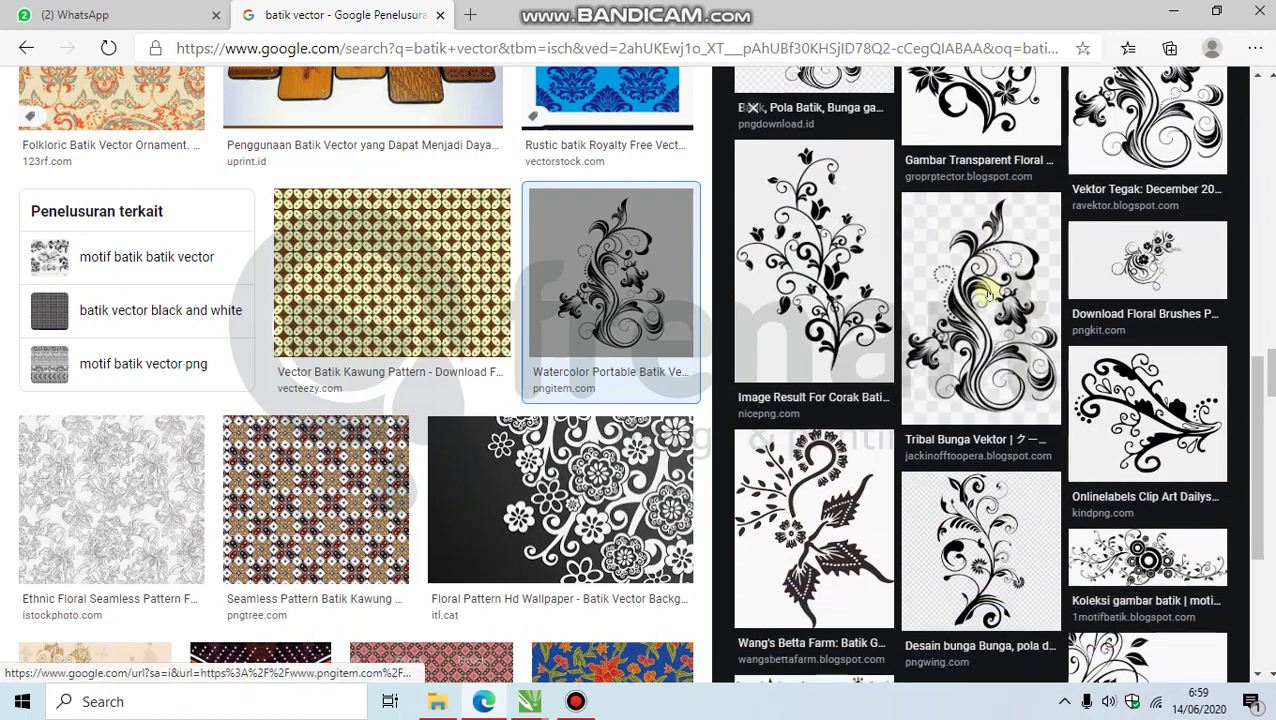
scroll(988, 292, "down", 2)
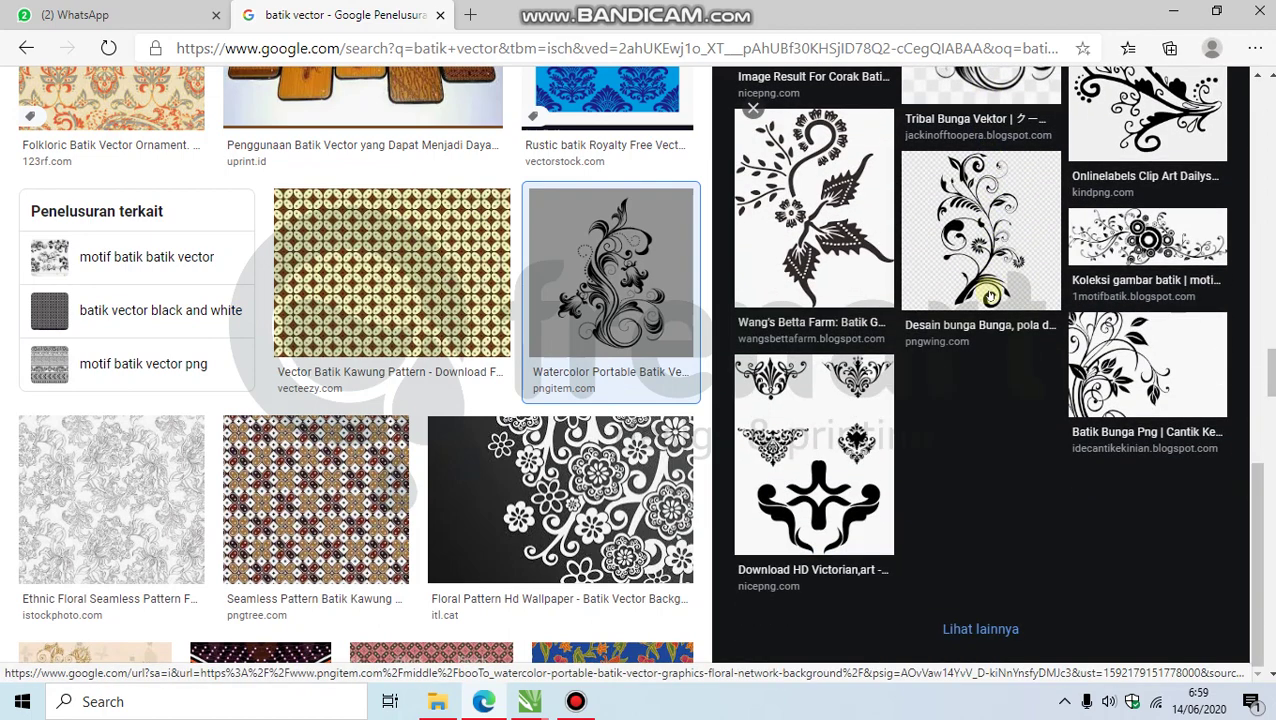
scroll(852, 416, "down", 5)
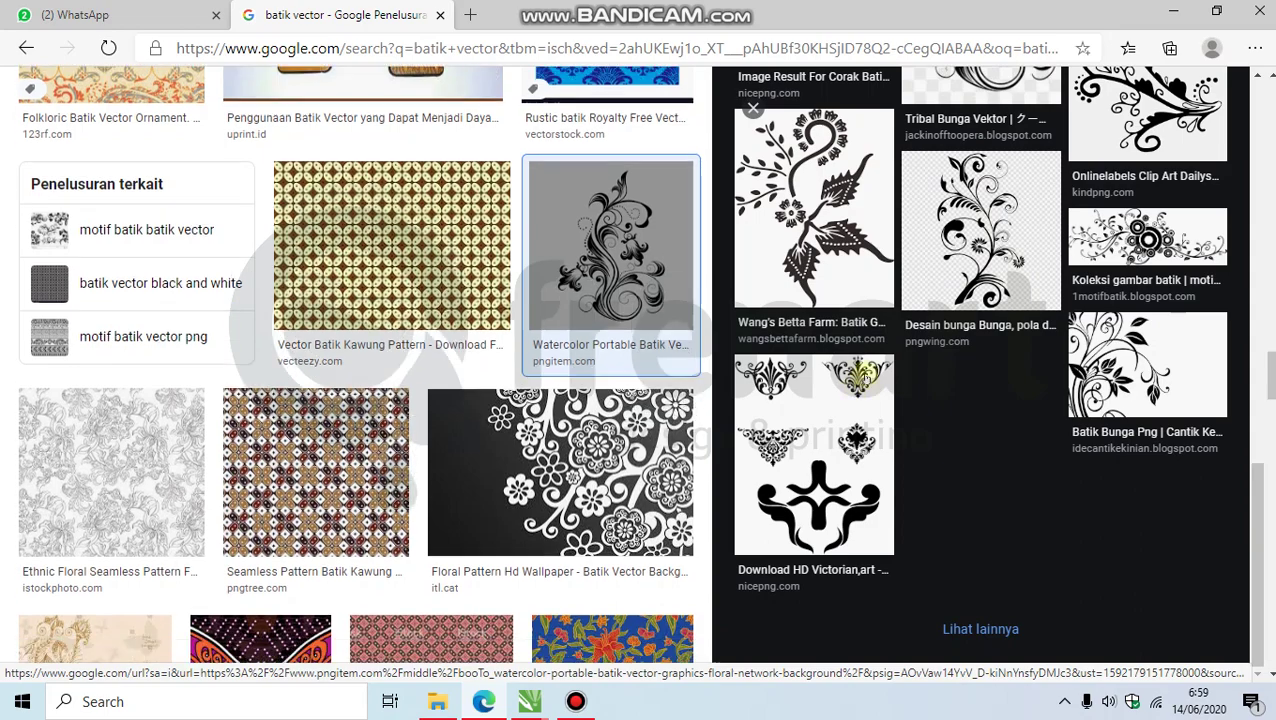
Step: Preview the Download HD Victorian batik image and scroll through more batik vector results
left_click(852, 416)
scroll(997, 427, "down", 6)
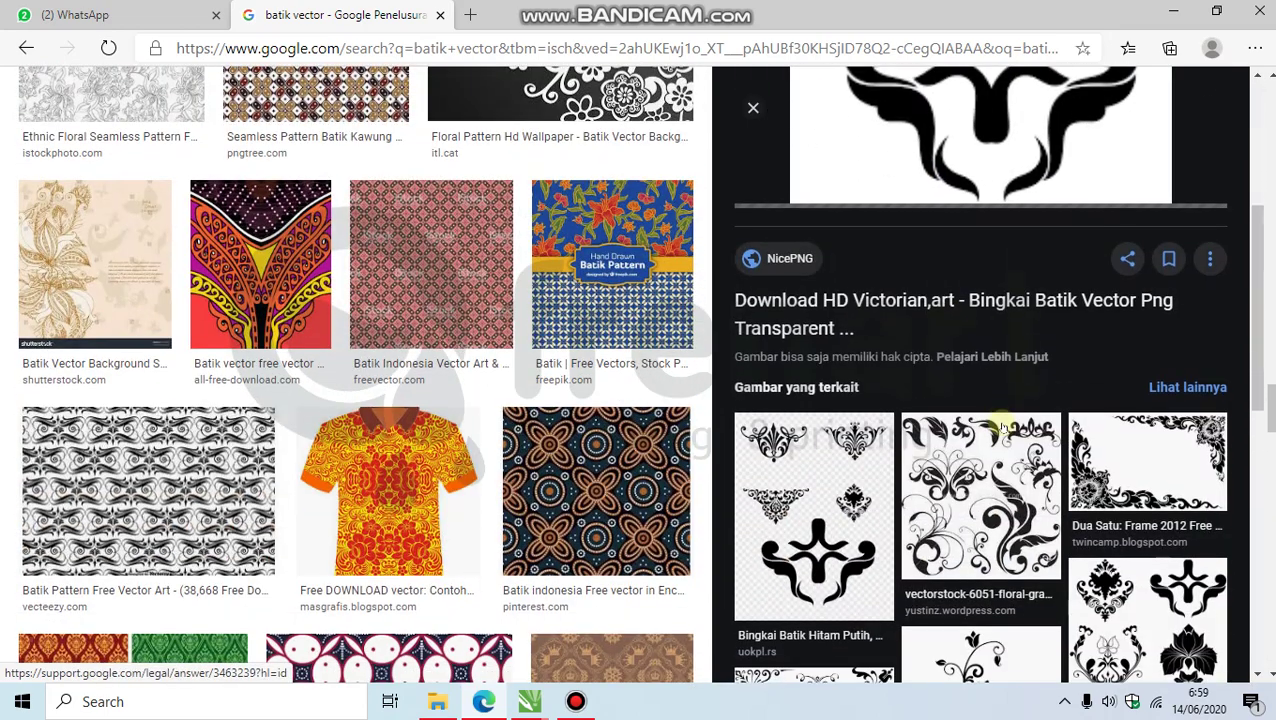
scroll(1002, 428, "down", 1)
scroll(1001, 418, "down", 3)
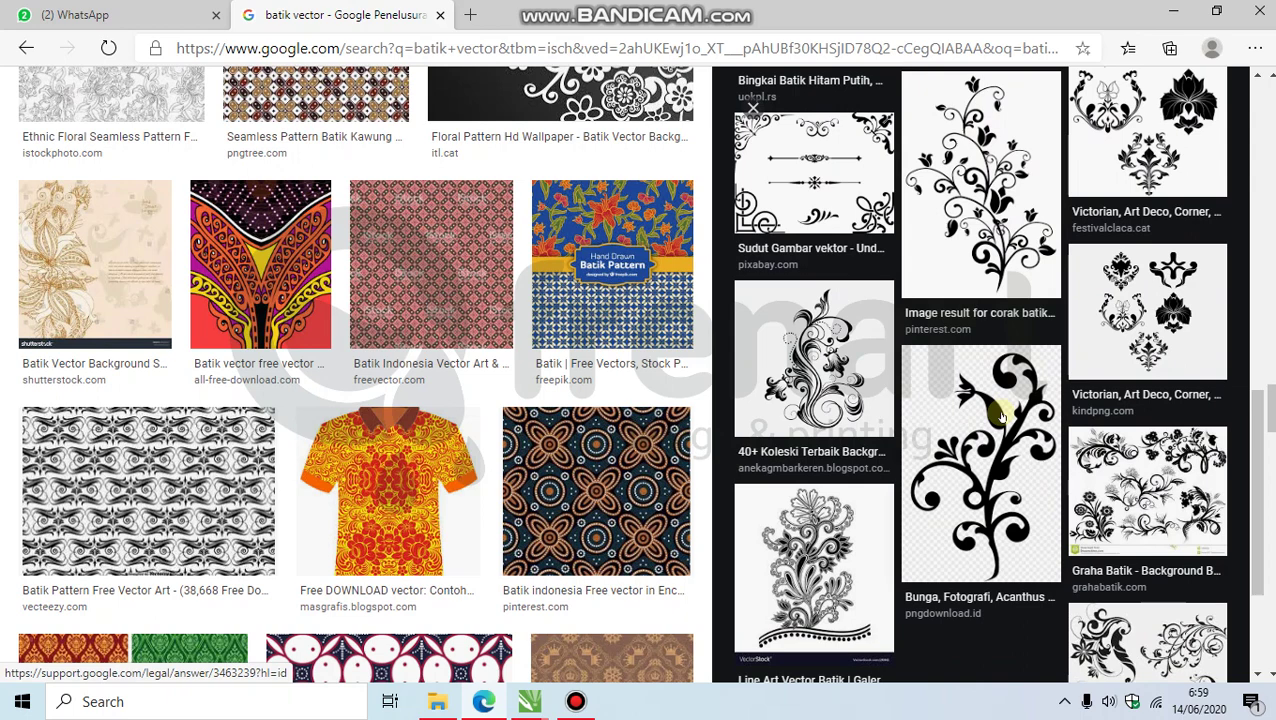
scroll(1001, 418, "down", 2)
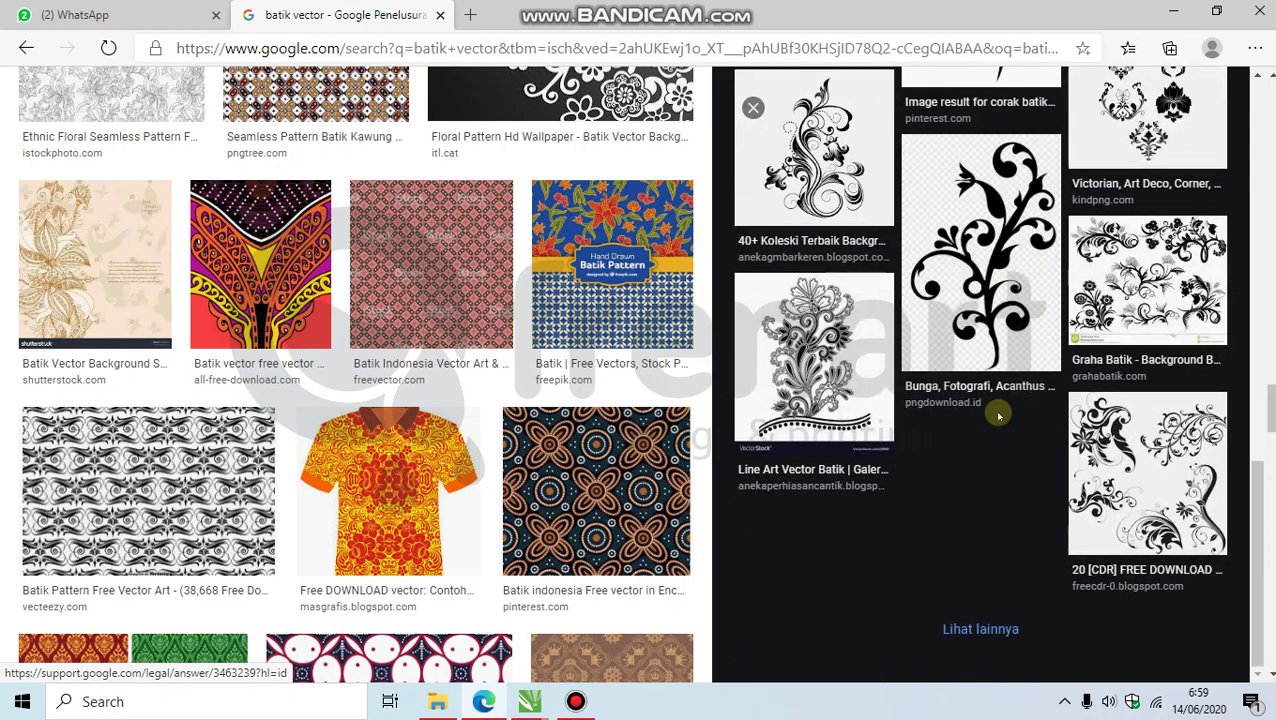
scroll(995, 416, "down", 10)
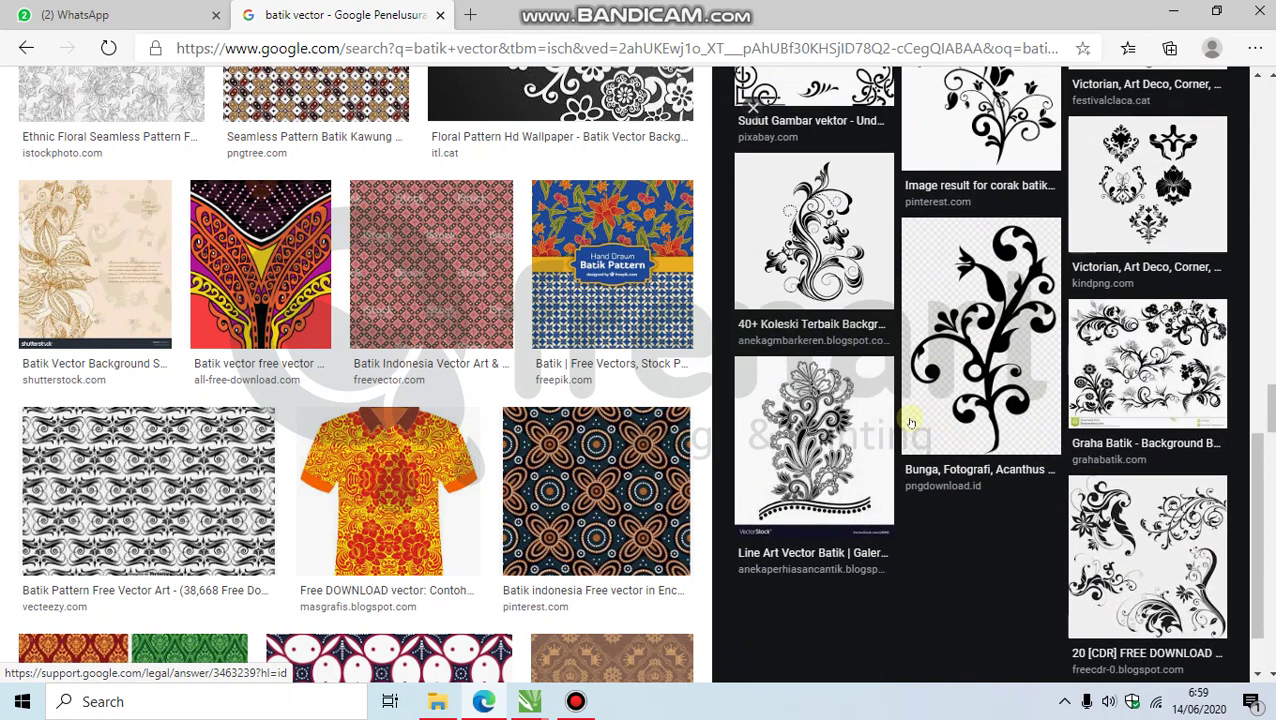
scroll(585, 378, "down", 10)
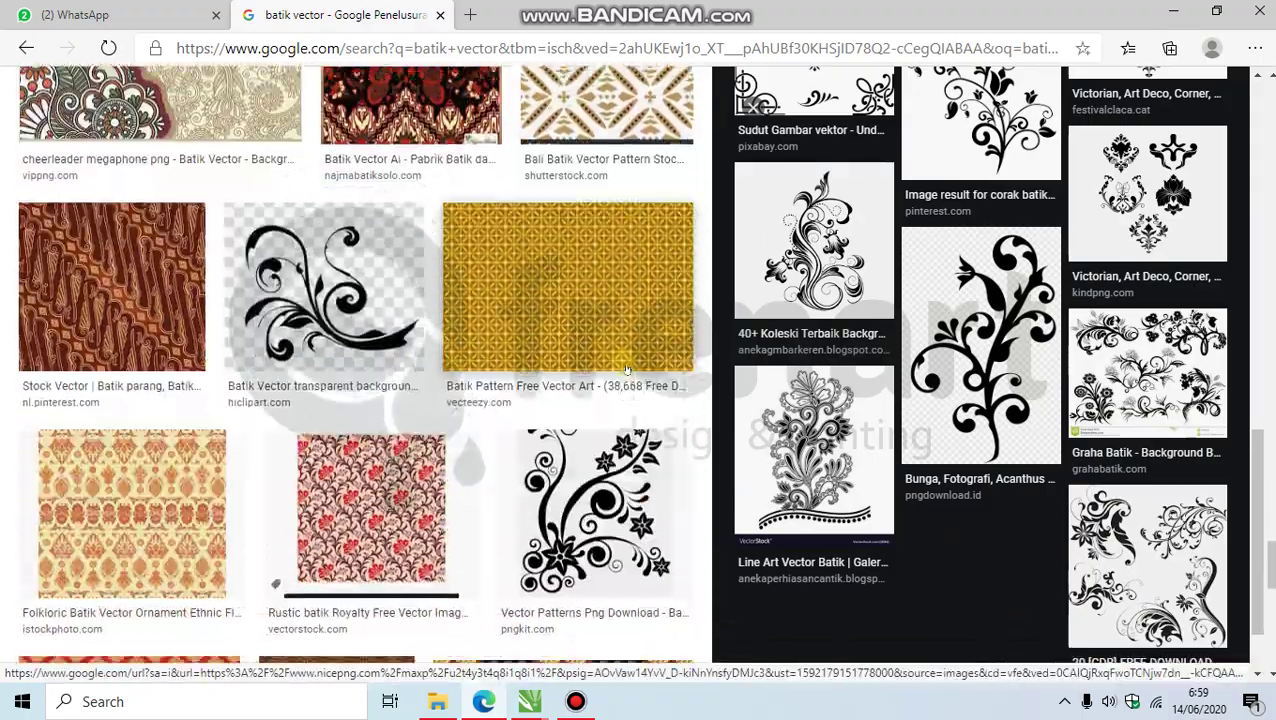
scroll(670, 374, "down", 3)
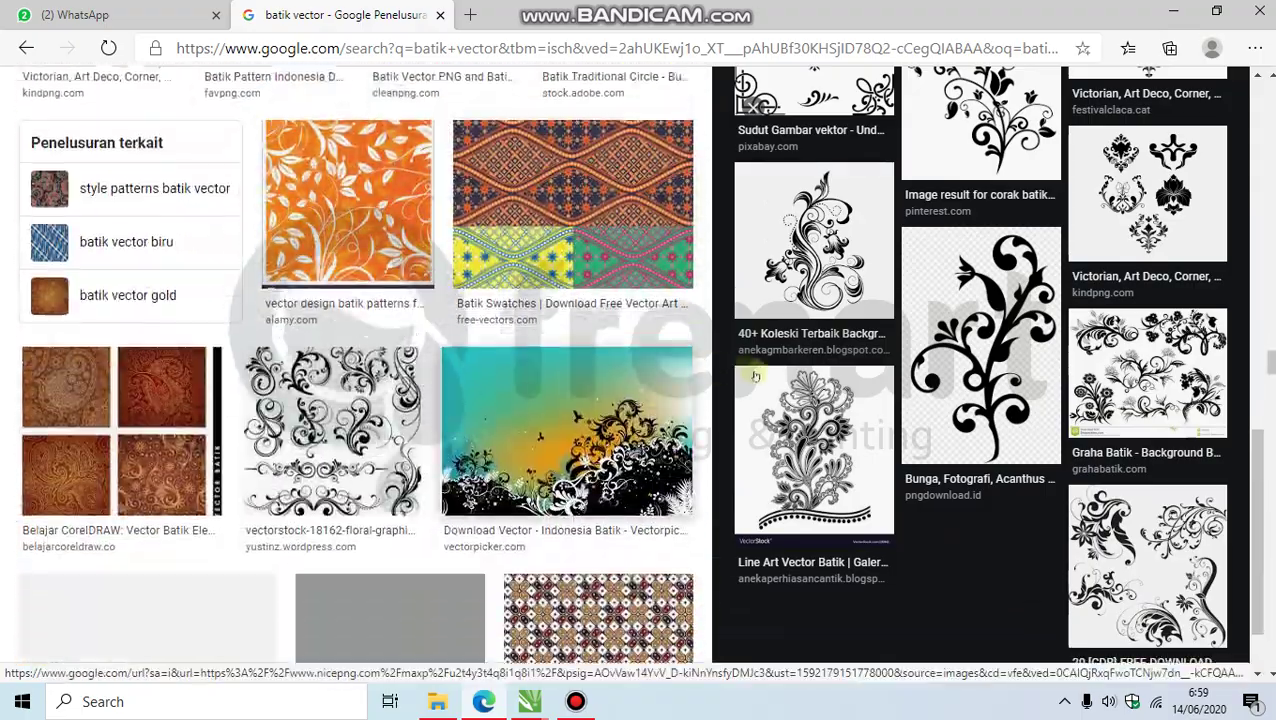
scroll(908, 354, "down", 4)
scroll(908, 354, "up", 2)
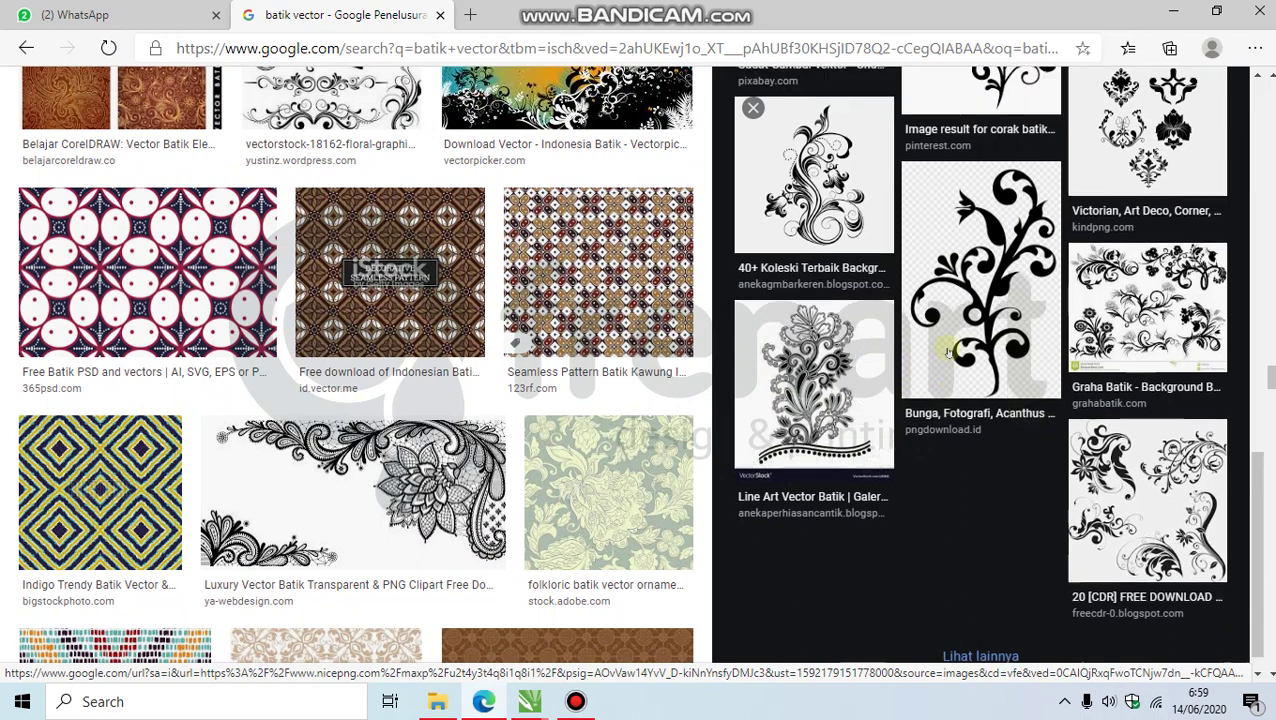
scroll(1107, 362, "up", 2)
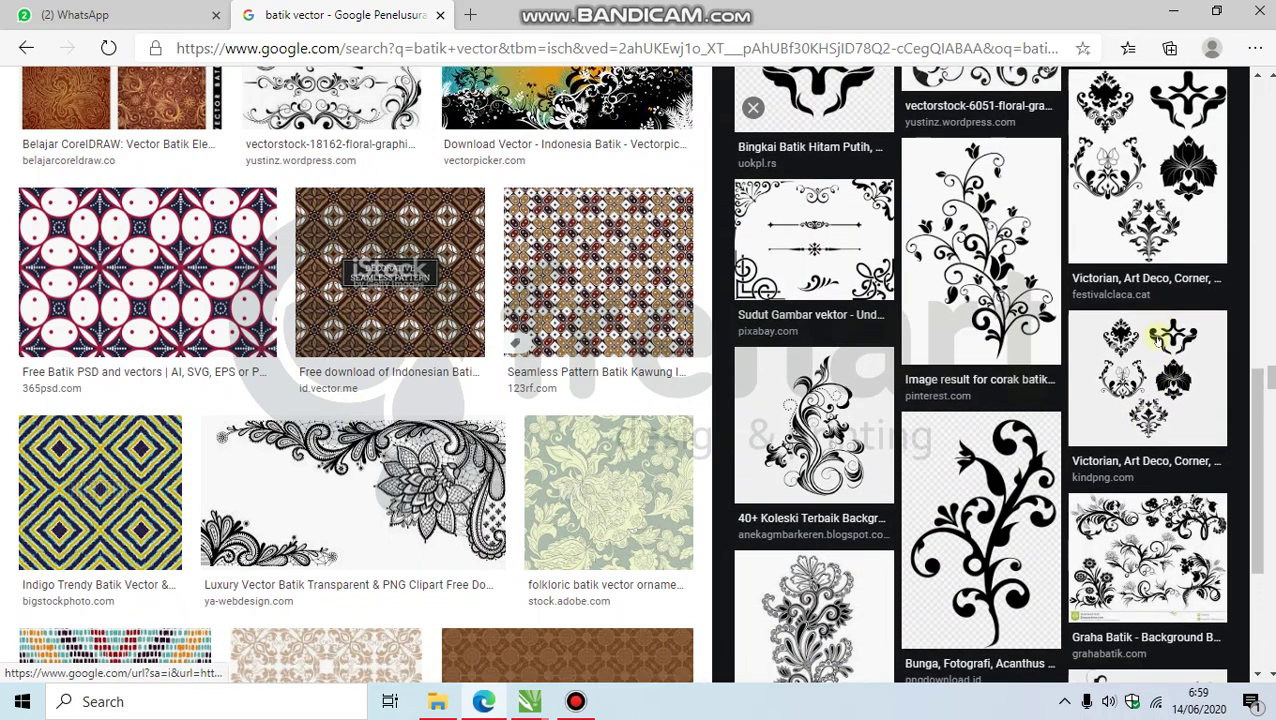
scroll(1107, 362, "up", 3)
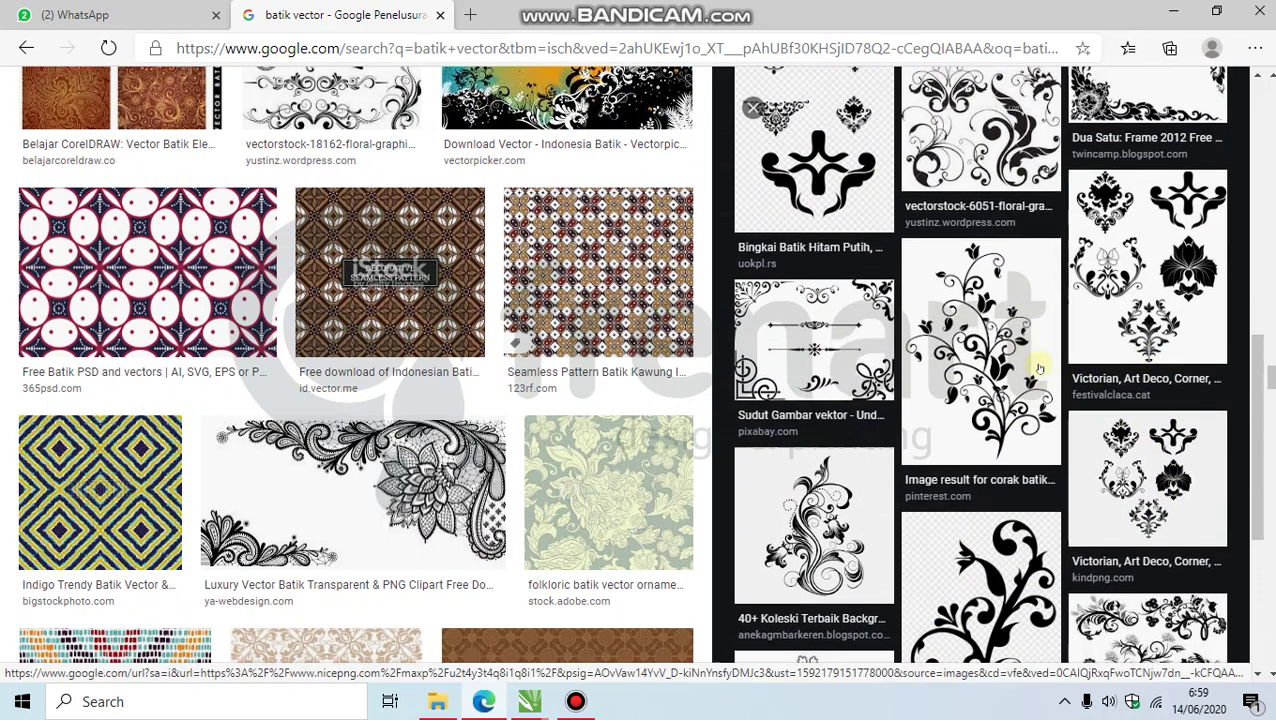
Step: Save the Victorian Art Deco corner ornaments image as a PNG into Downloads
left_click(1130, 432)
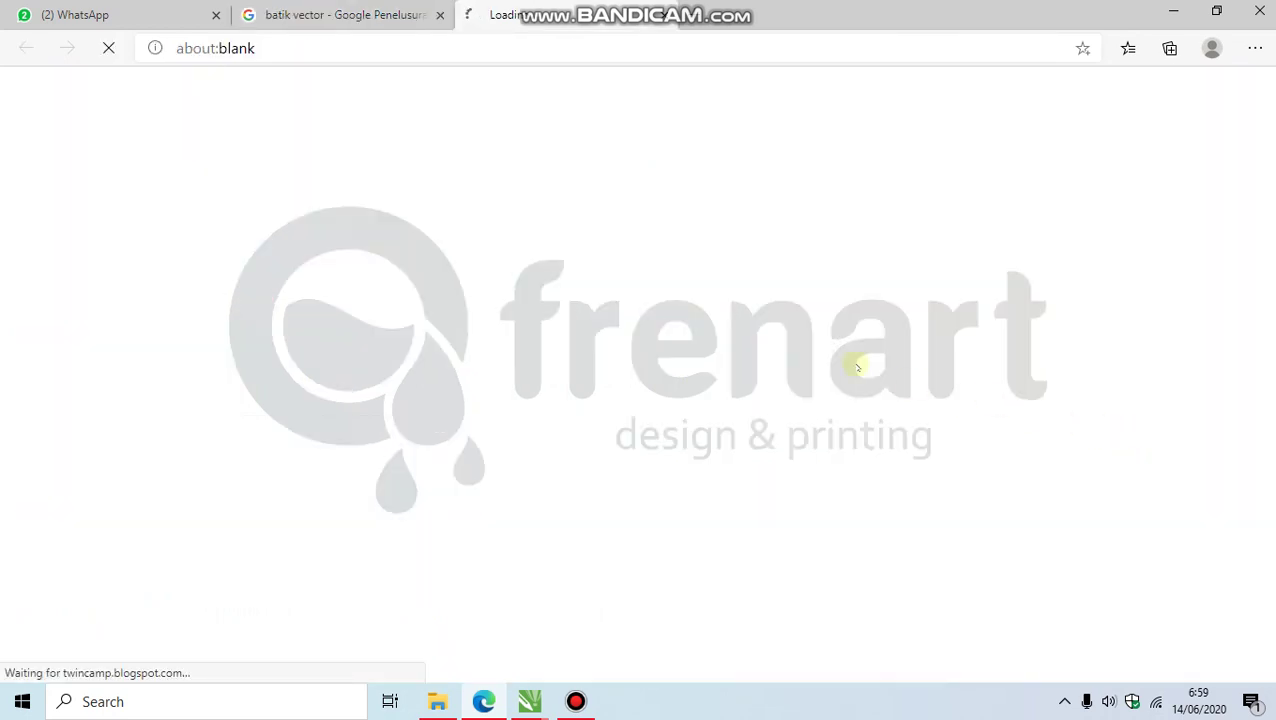
key("ctrl+shift+Tab")
left_click(1127, 534)
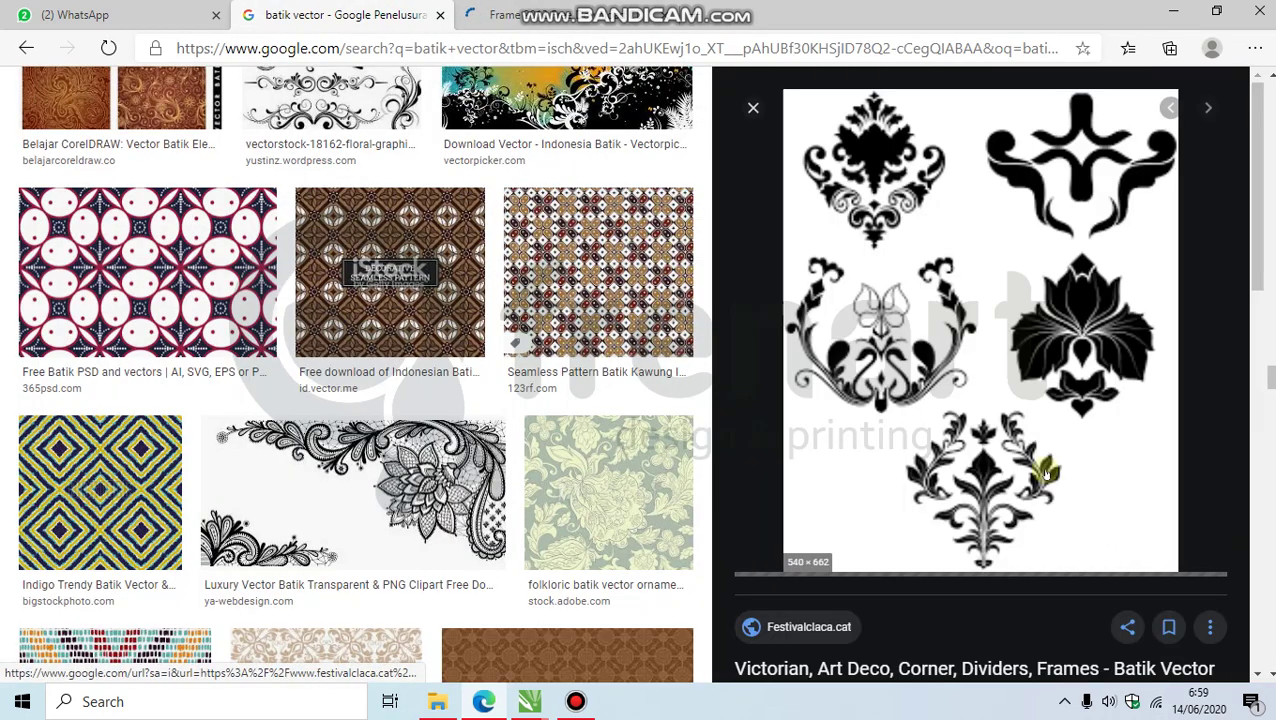
right_click(930, 336)
left_click(985, 496)
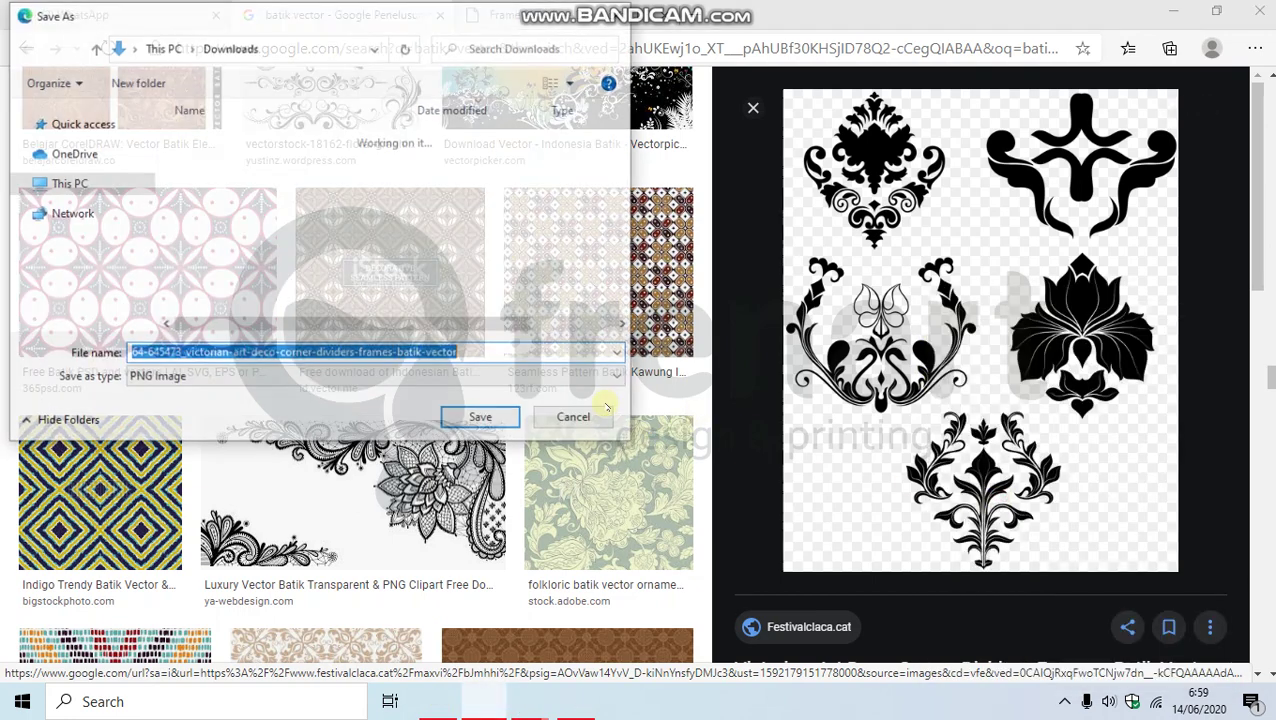
left_click(481, 419)
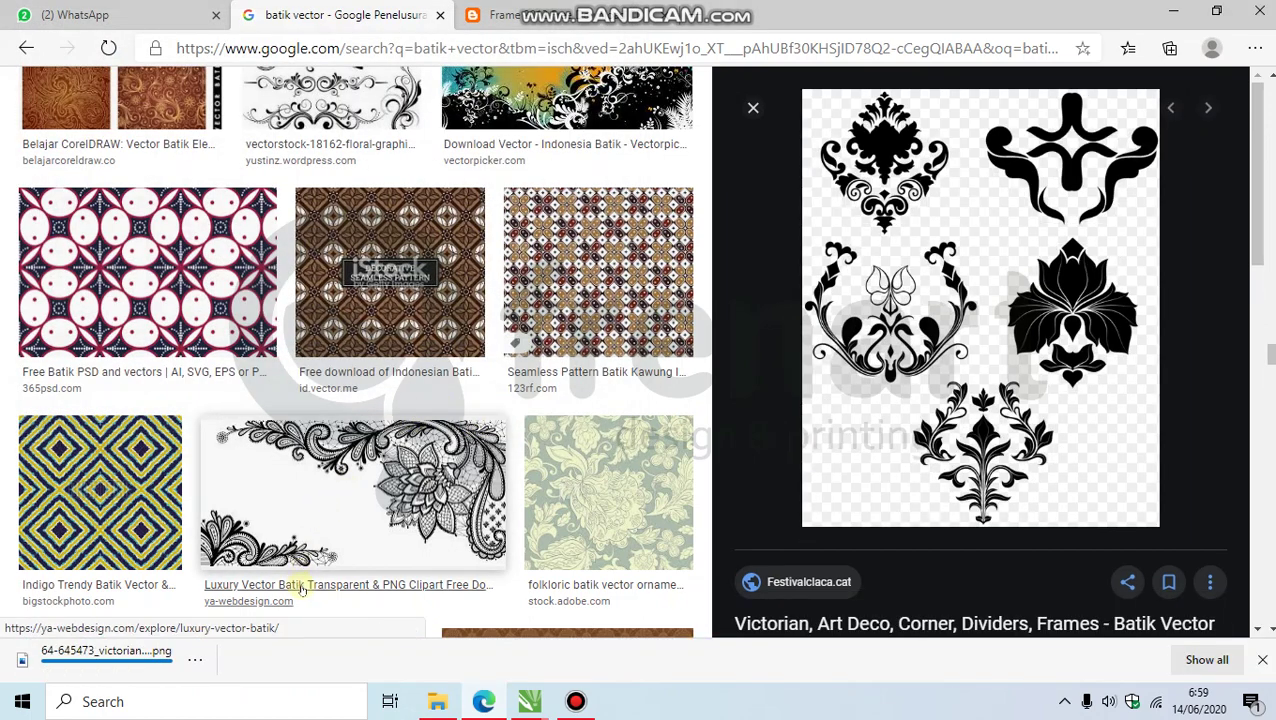
Step: Show the downloaded PNG in its folder, then return to the Sertifikat Tahfidz document in CorelDRAW
left_click(195, 659)
left_click(250, 558)
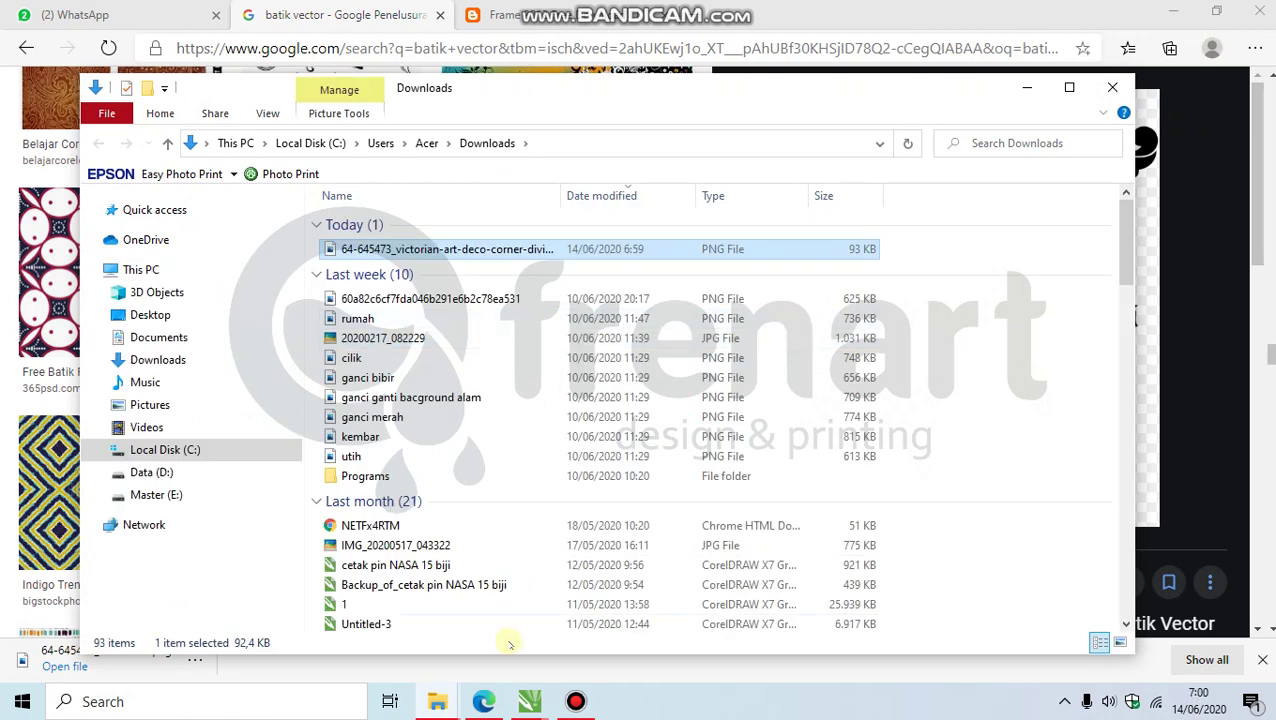
left_click(530, 701)
left_click(440, 610)
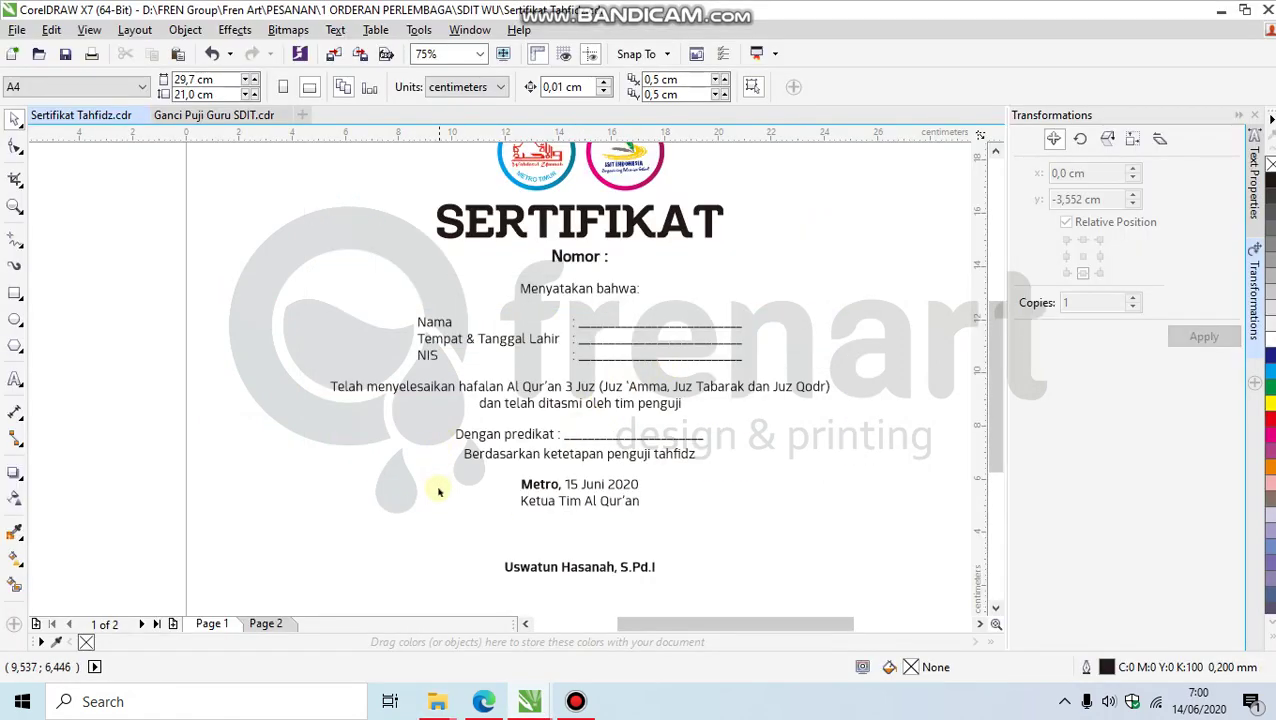
Step: Paste the damask PNG left of the page and crop its right side to the top-left motif
scroll(438, 490, "down", 2)
key("ctrl+v")
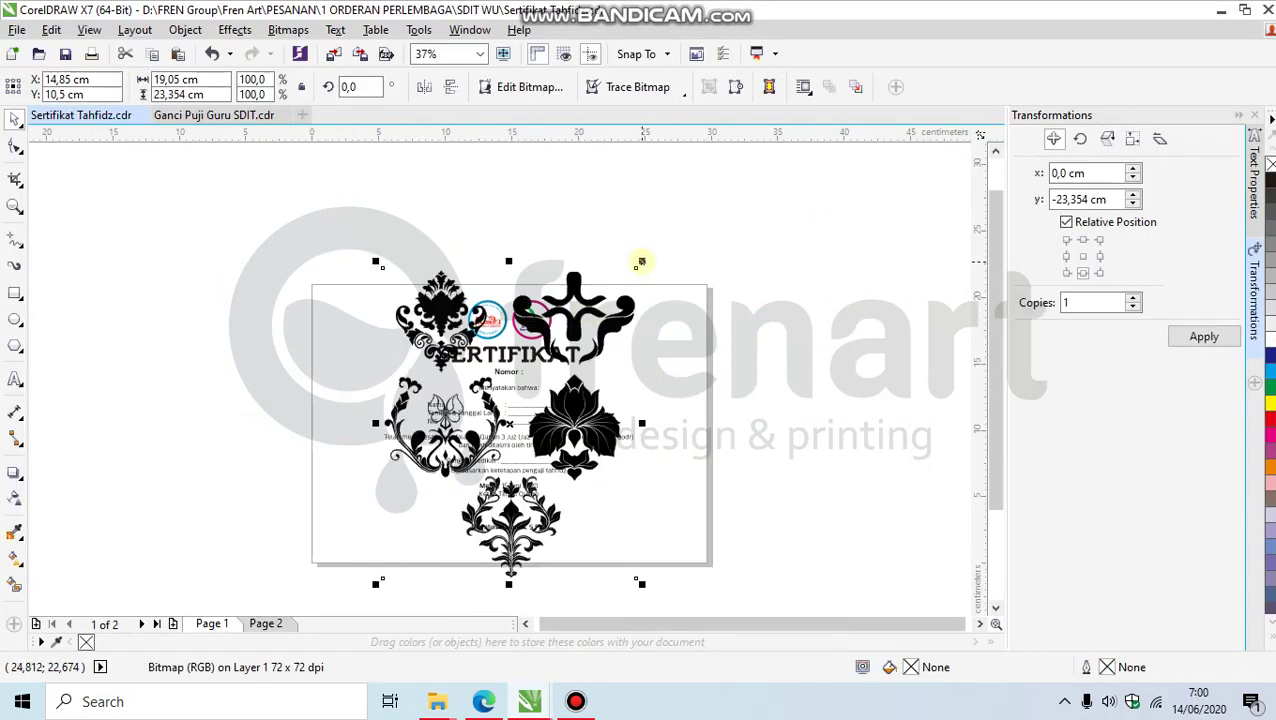
left_click_drag(571, 326, 315, 294)
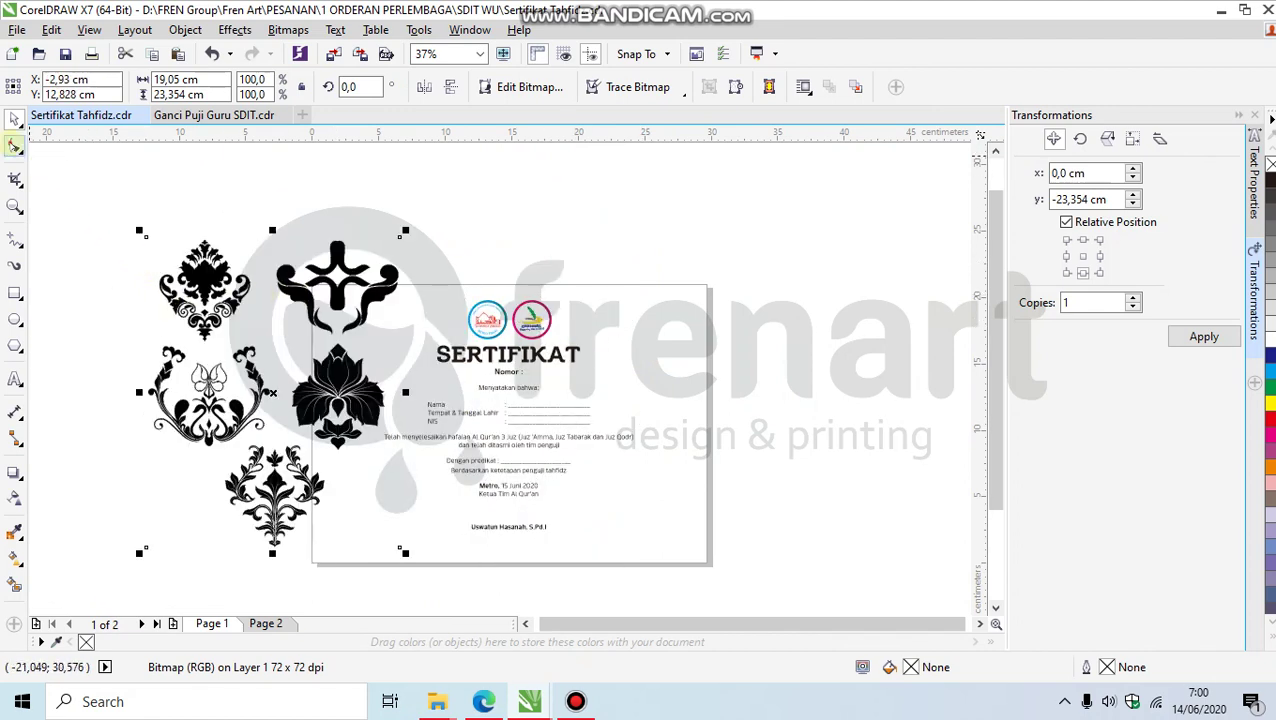
left_click(14, 146)
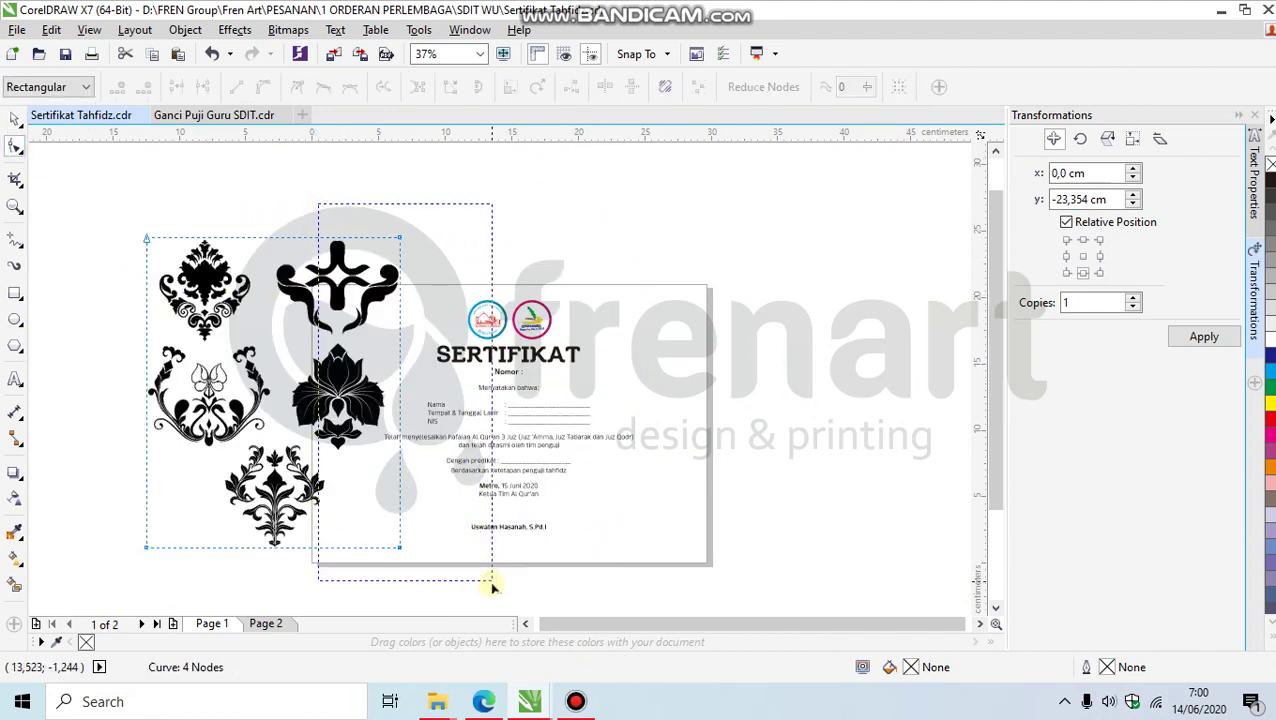
left_click_drag(492, 588, 492, 588)
left_click_drag(400, 547, 158, 350)
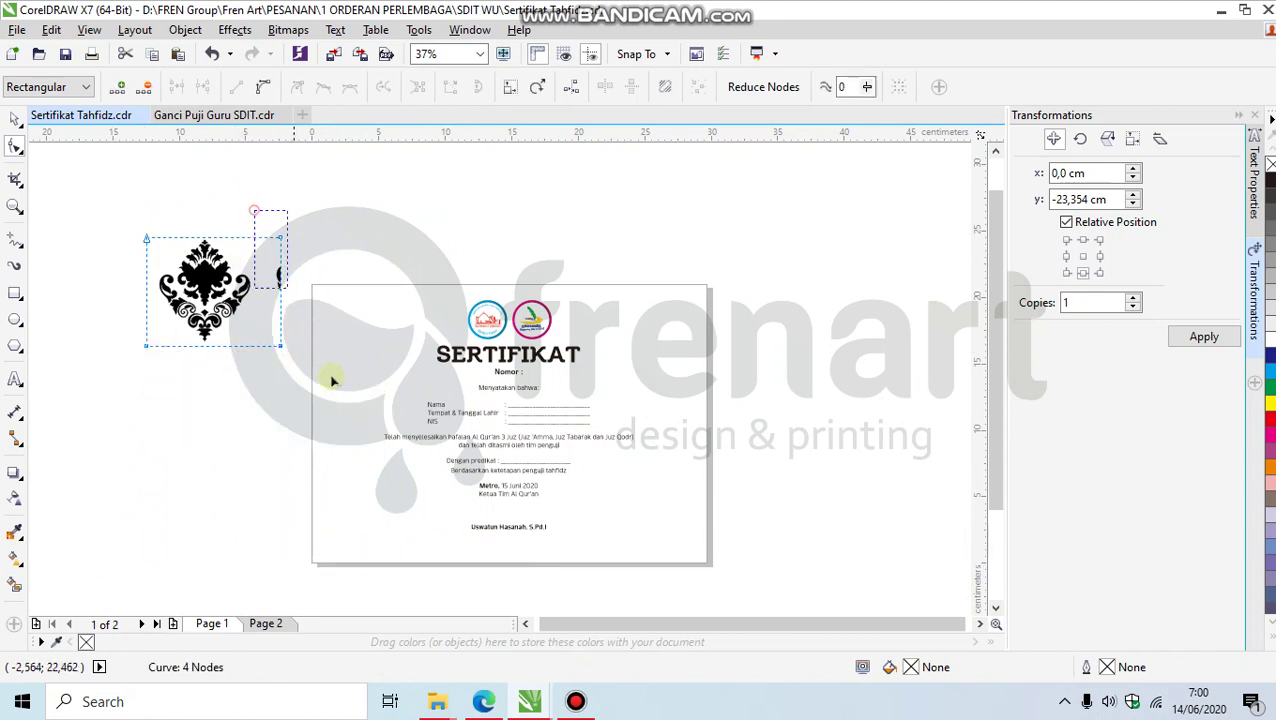
left_click_drag(281, 347, 257, 347)
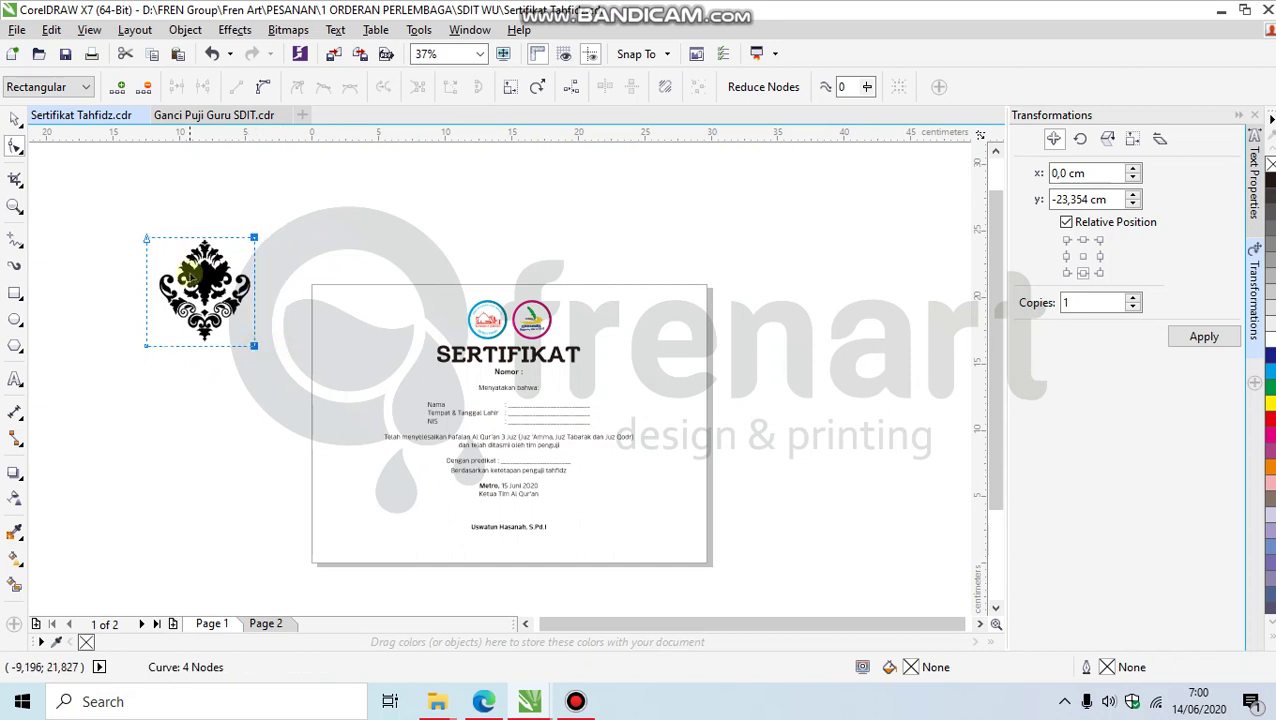
scroll(195, 271, "up", 2)
left_click_drag(72, 173, 407, 238)
Step: Lower the top crop edge and add nodes to cut a V notch around the arched scroll
left_click_drag(318, 202, 320, 268)
scroll(158, 254, "up", 2)
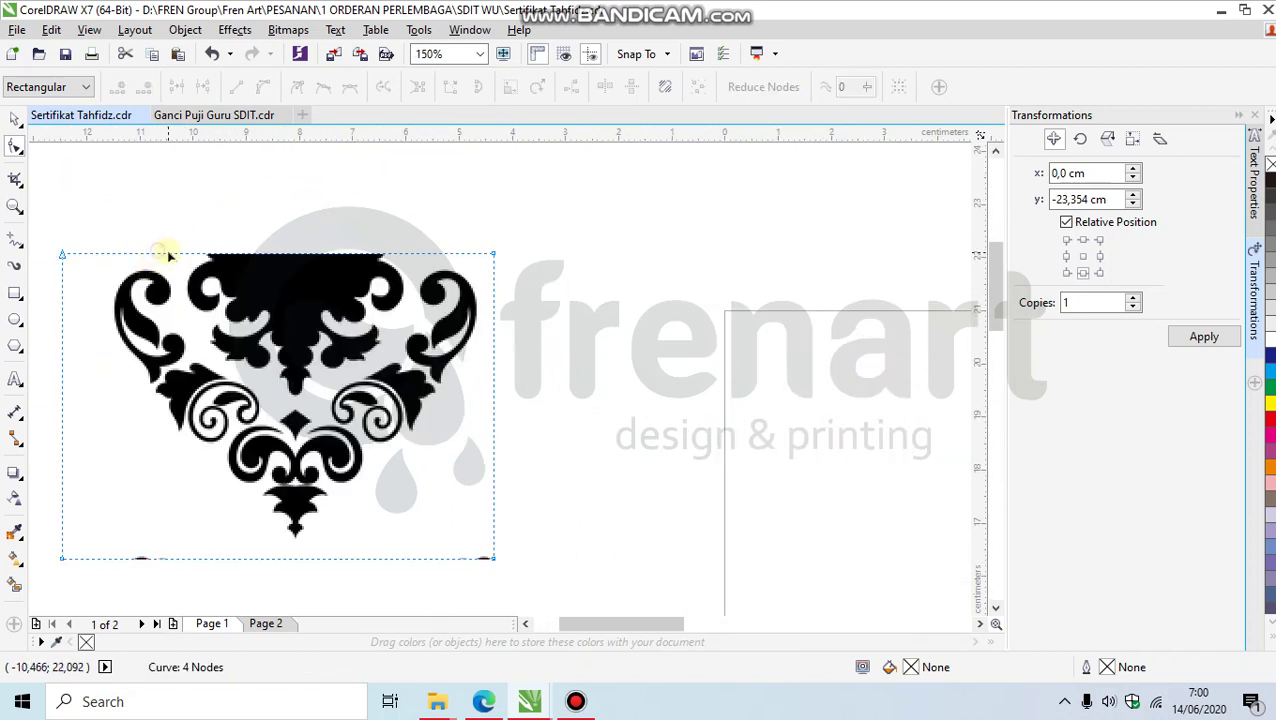
double_click(168, 254)
double_click(242, 254)
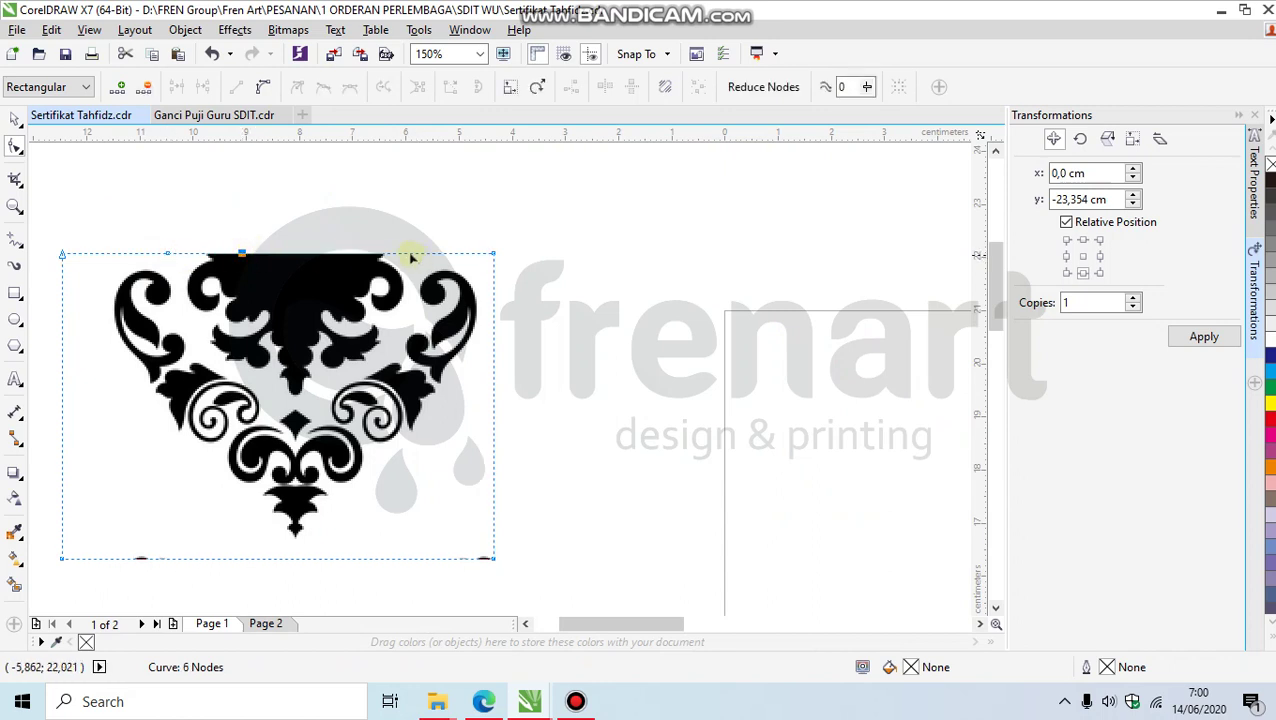
left_click_drag(247, 259, 197, 336)
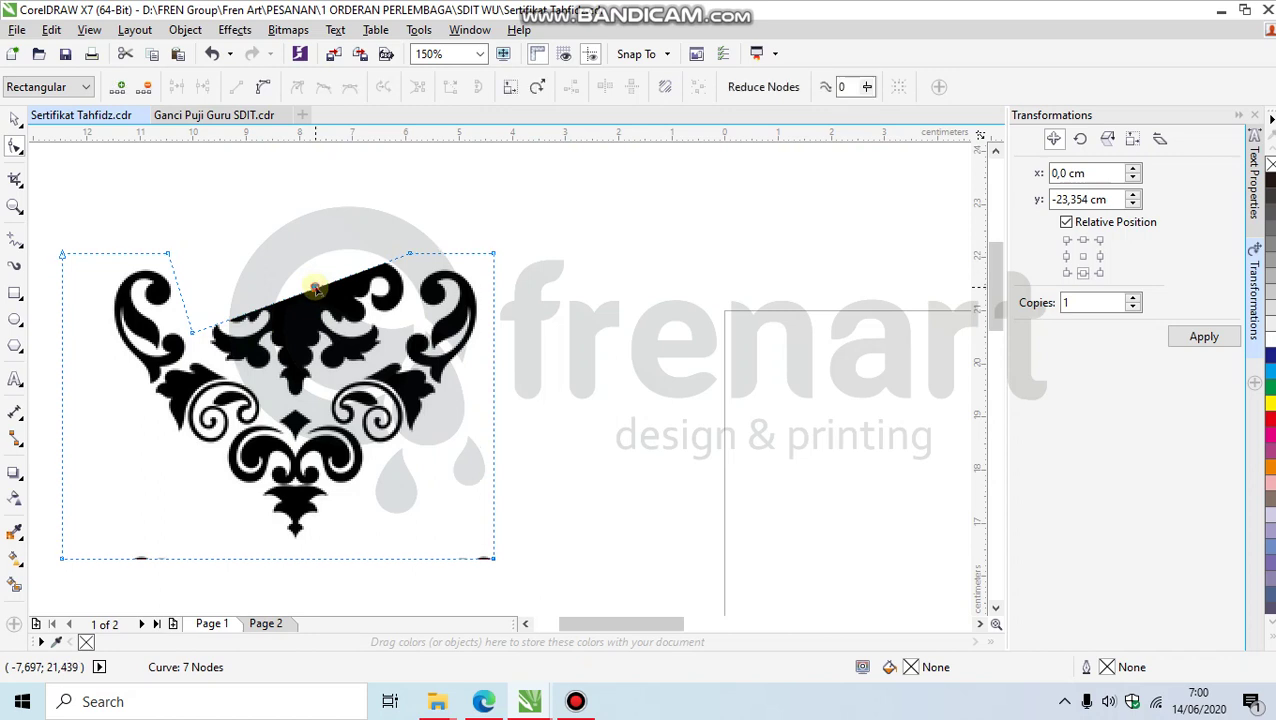
left_click_drag(315, 288, 297, 407)
left_click(348, 366)
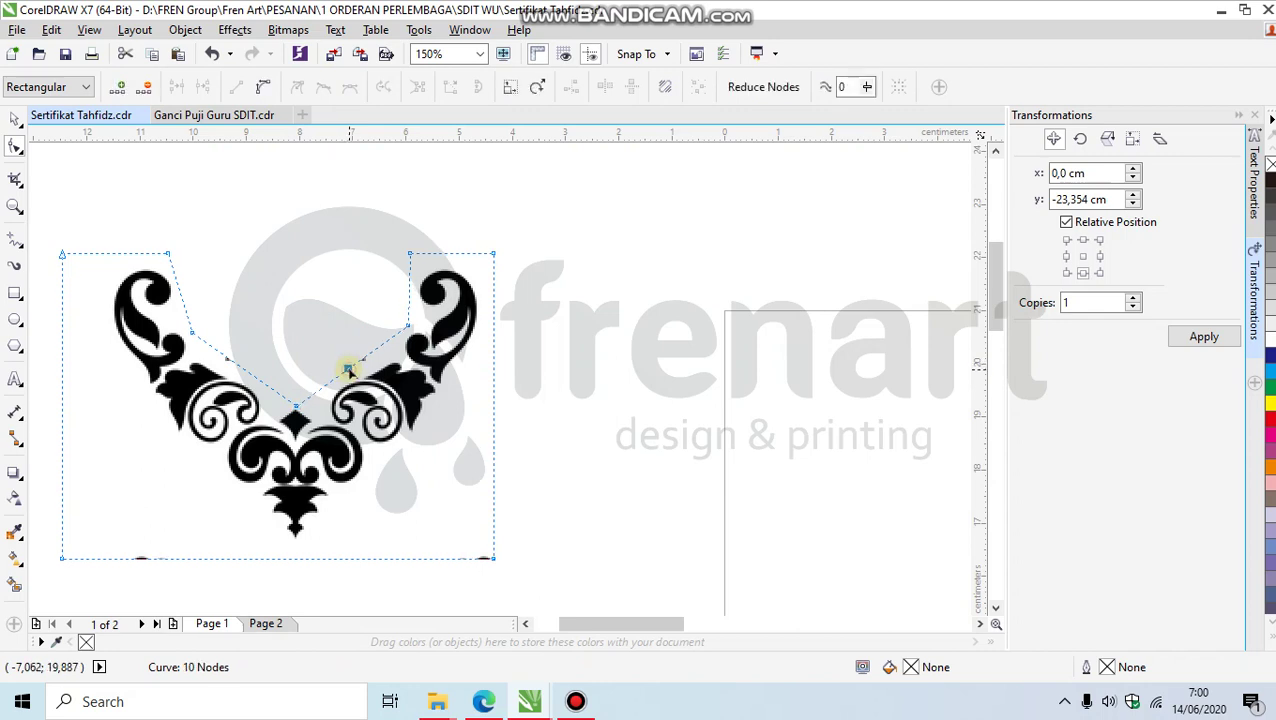
left_click_drag(348, 369, 358, 378)
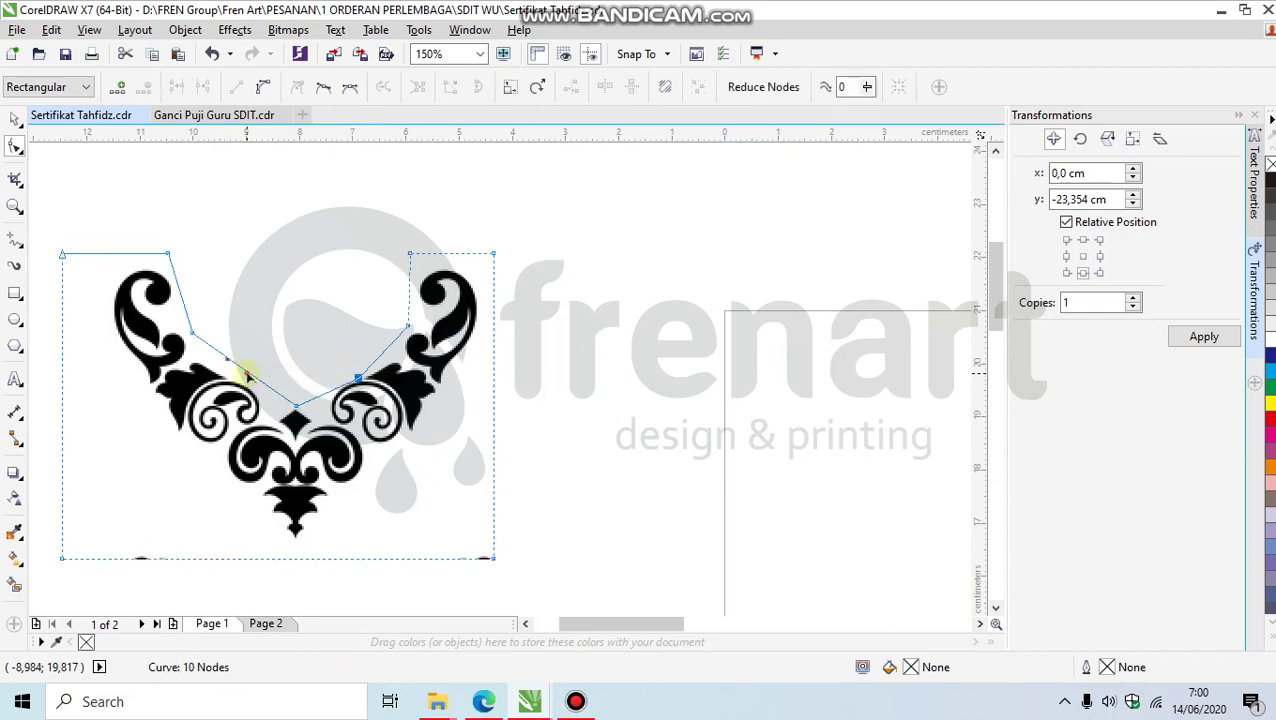
double_click(247, 374)
Step: Scale the ornament to about 64.5% and mirror it vertically
left_click(15, 119)
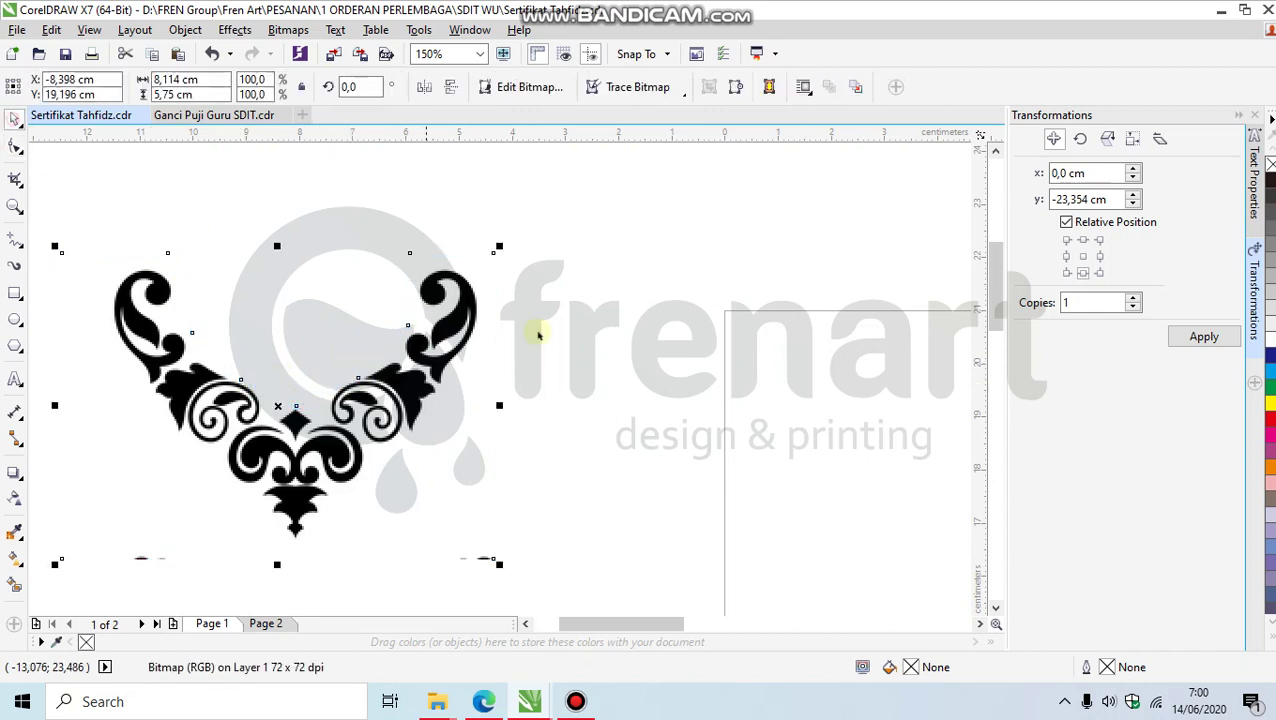
scroll(533, 330, "down", 2)
left_click_drag(516, 290, 484, 313)
left_click(450, 87)
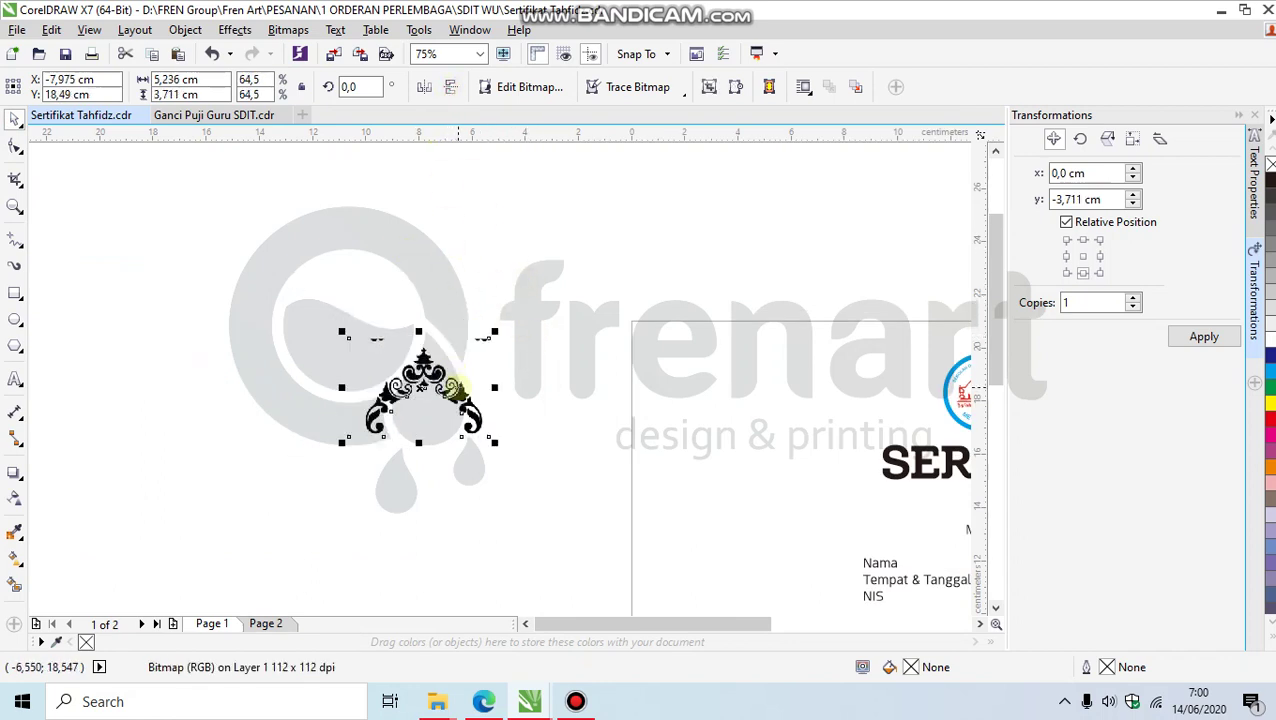
scroll(440, 365, "up", 2)
Step: Trim the flipped ornament's top crop corners further
left_click(15, 147)
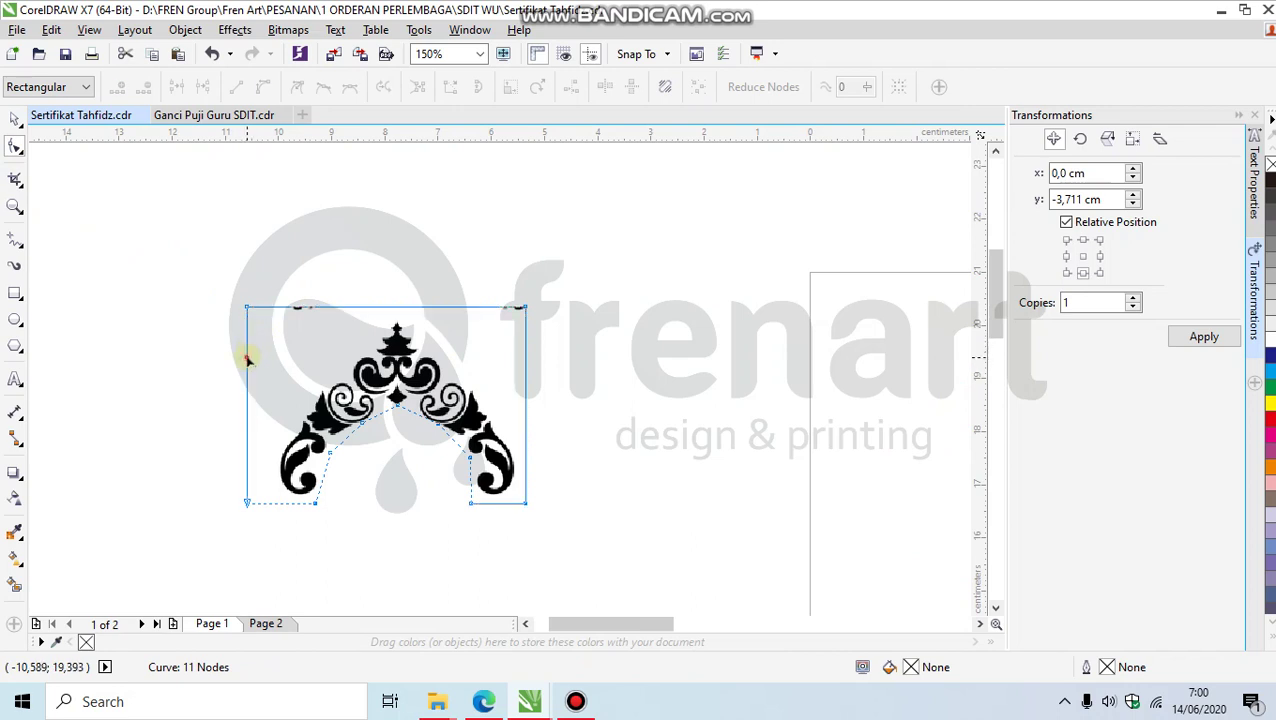
left_click_drag(247, 307, 395, 307)
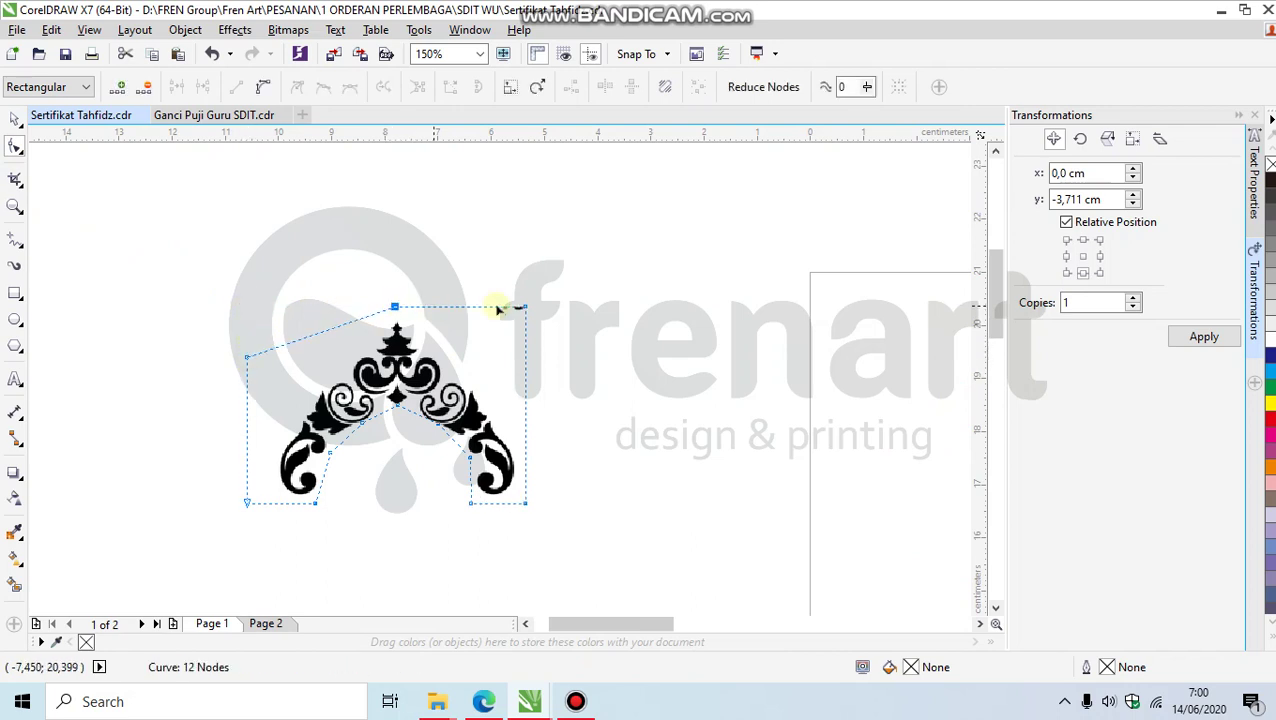
left_click_drag(525, 307, 525, 387)
left_click(15, 118)
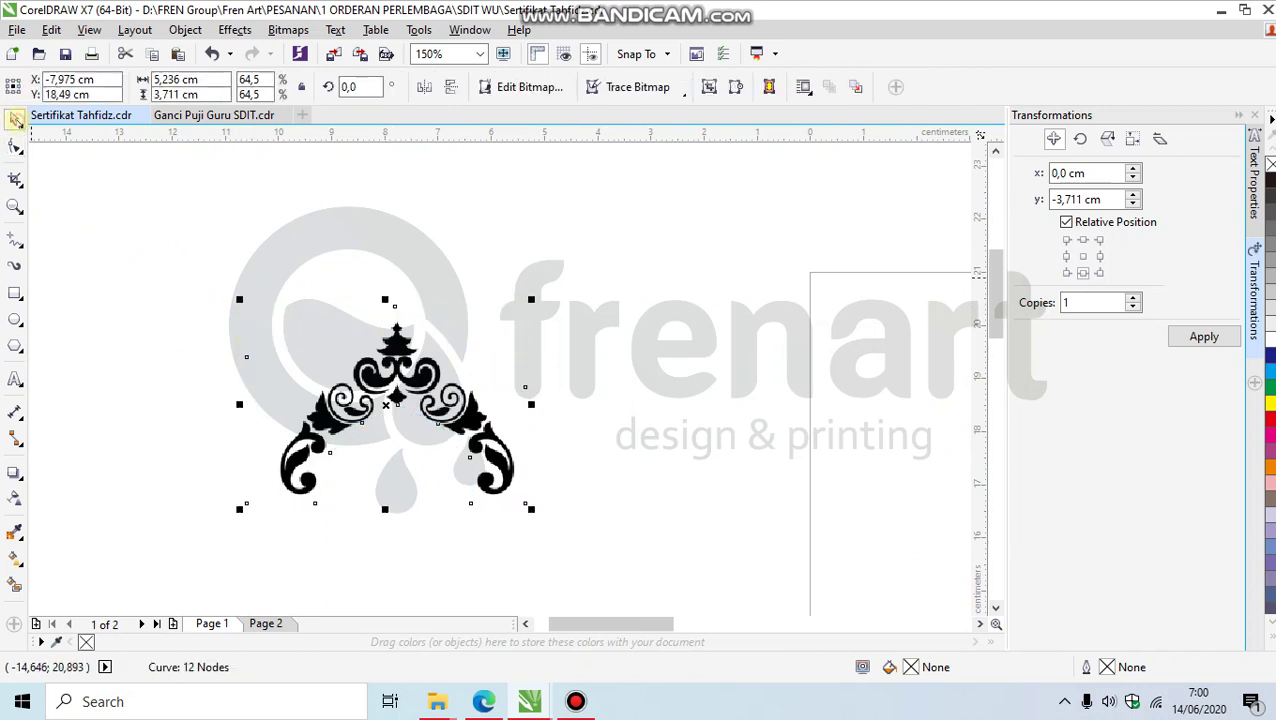
left_click(288, 30)
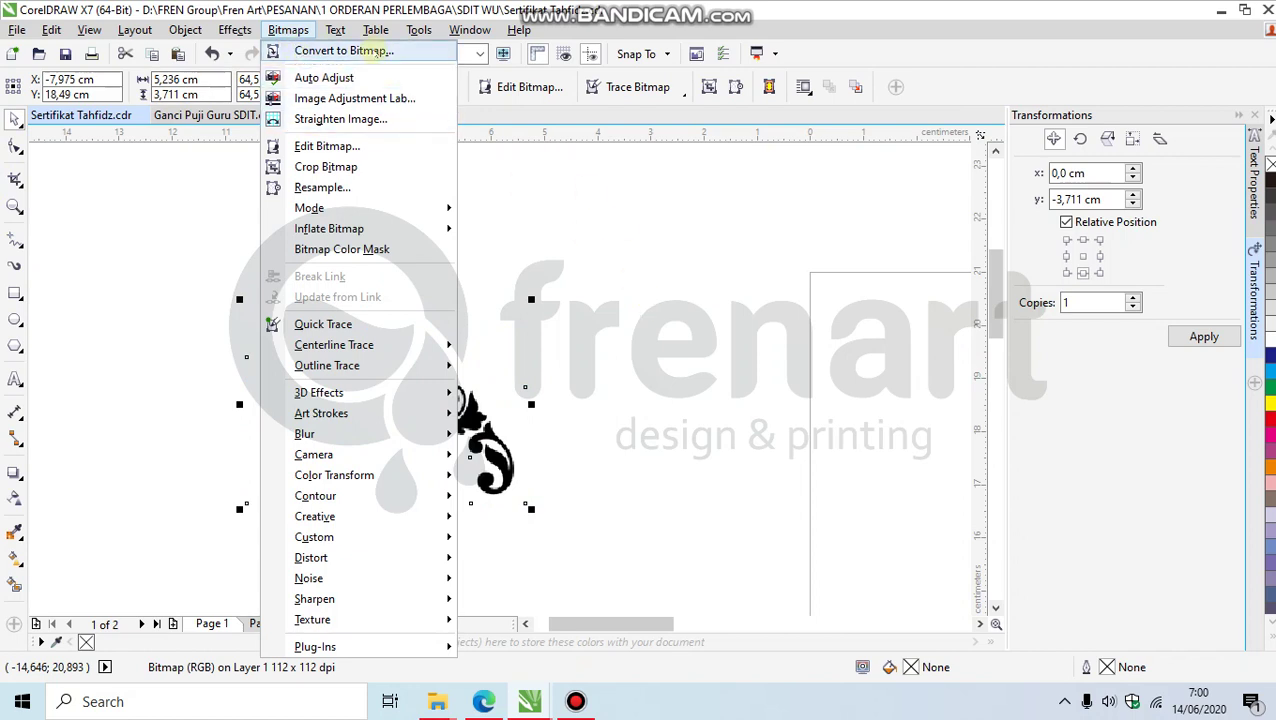
Step: Convert the cropped ornament to a 300 dpi CMYK bitmap and move it up-right
left_click(336, 48)
left_click(583, 446)
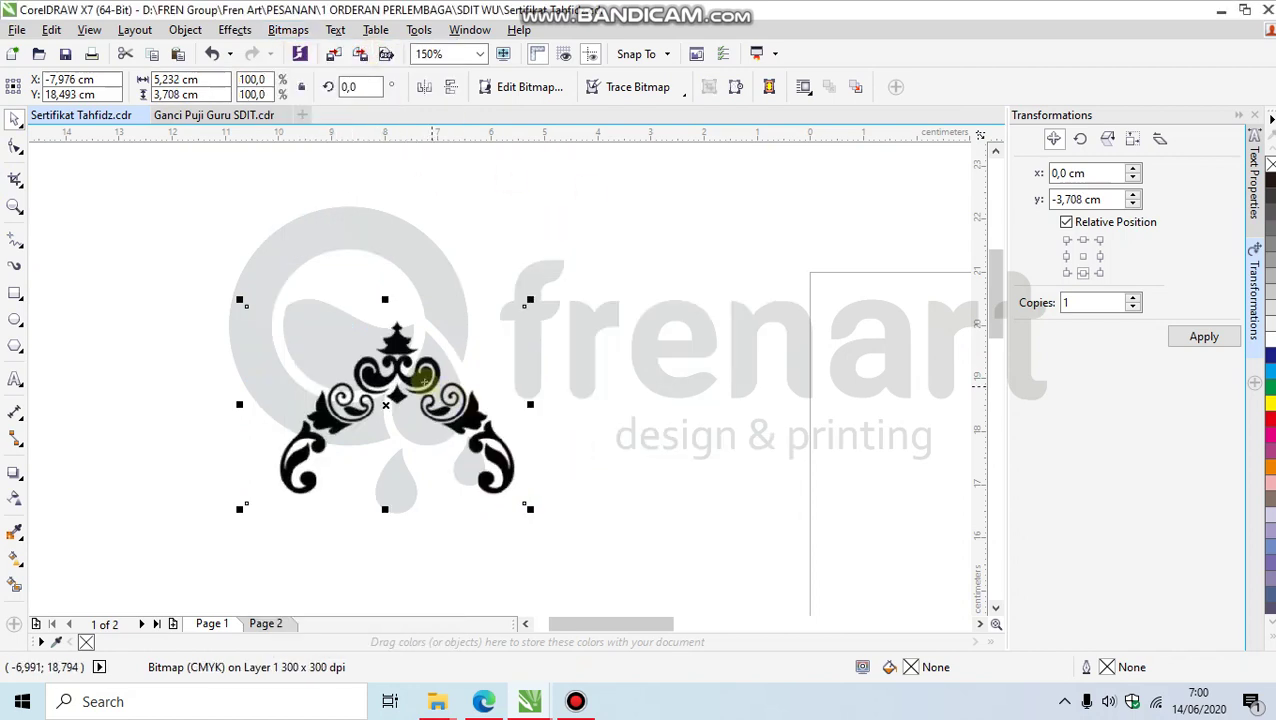
left_click_drag(421, 364, 520, 355)
scroll(478, 392, "down", 2)
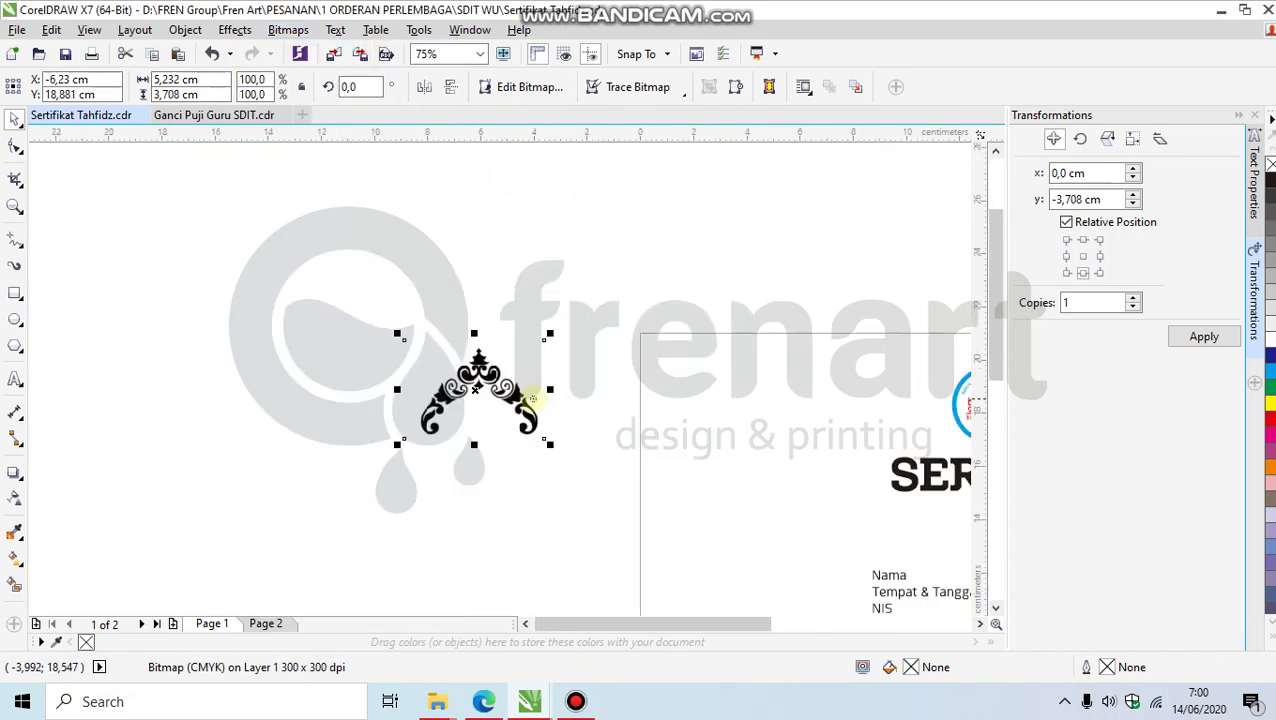
scroll(512, 401, "up", 2)
Step: Try Quick Trace, discard the trace, and scale the bitmap down to 37.7%
right_click(480, 346)
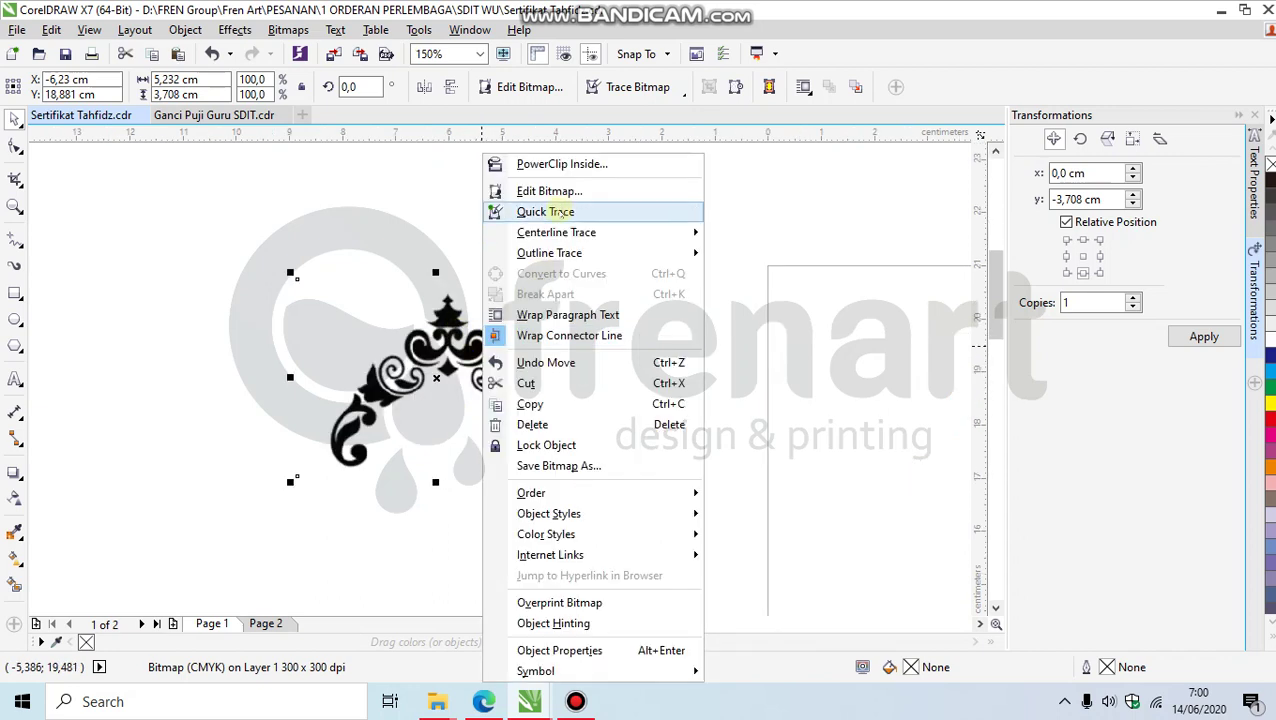
left_click(559, 208)
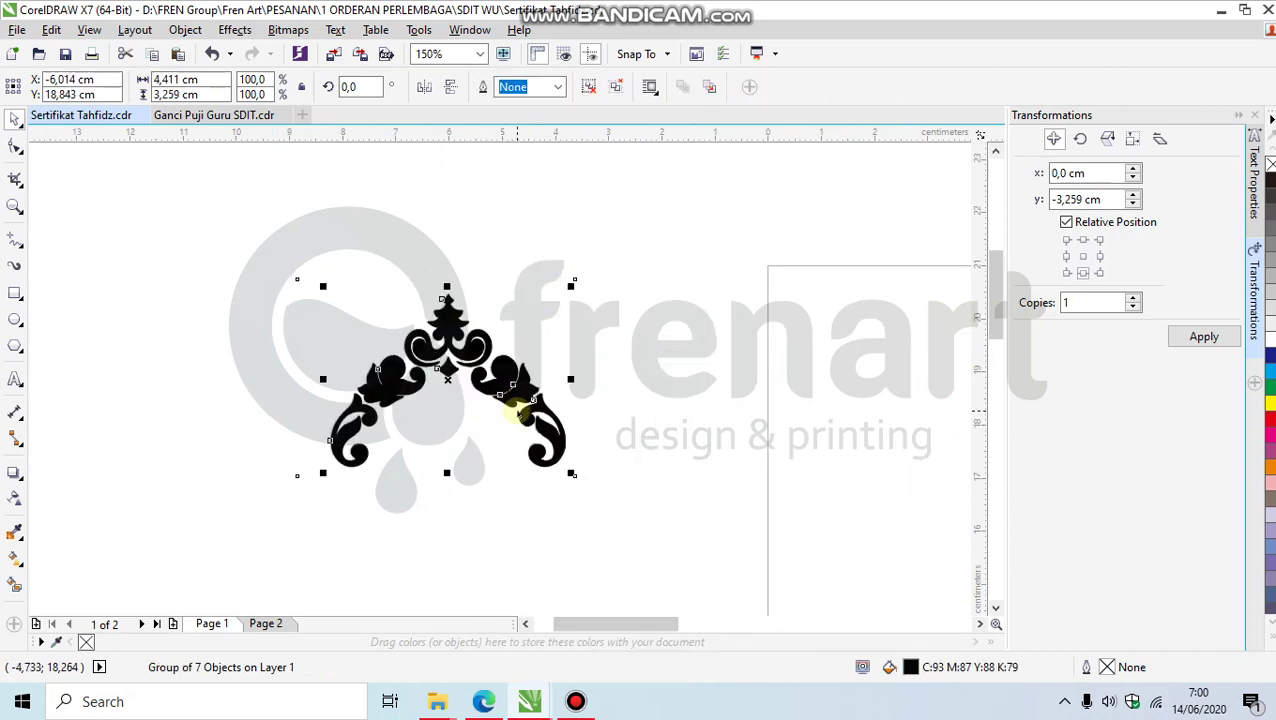
key("Delete")
left_click(545, 440)
left_click(577, 482)
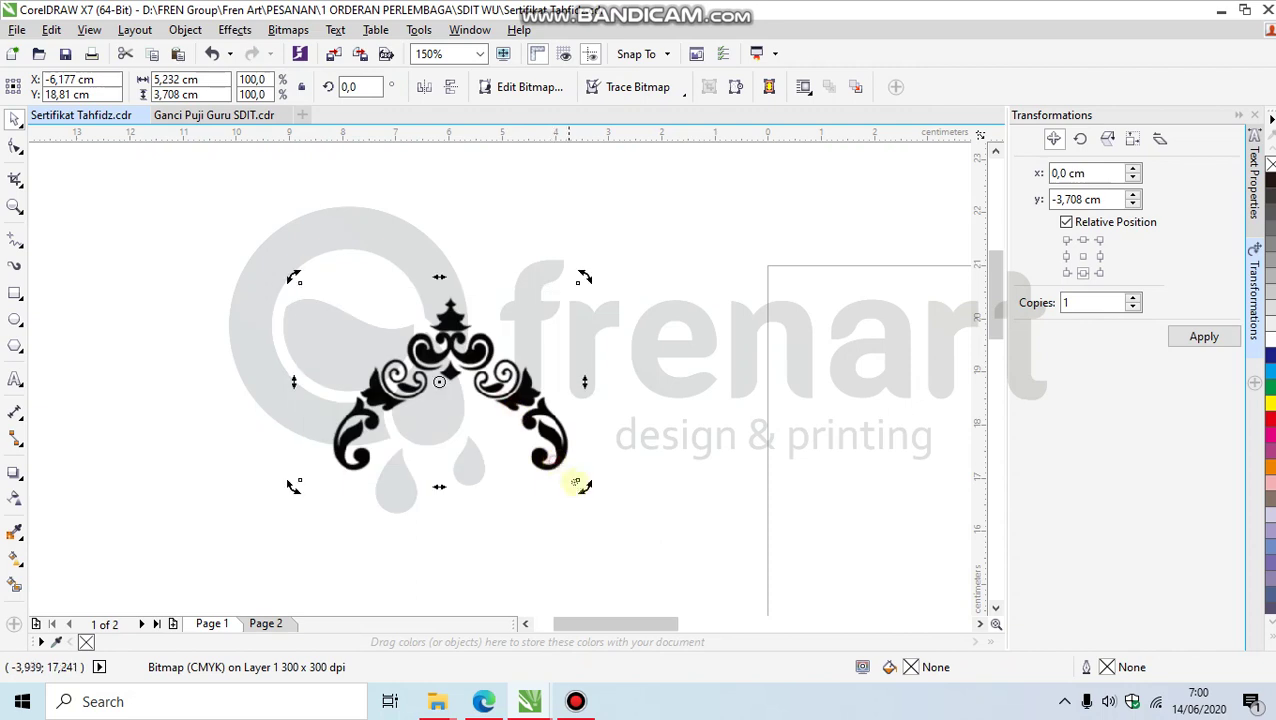
left_click_drag(582, 484, 493, 420)
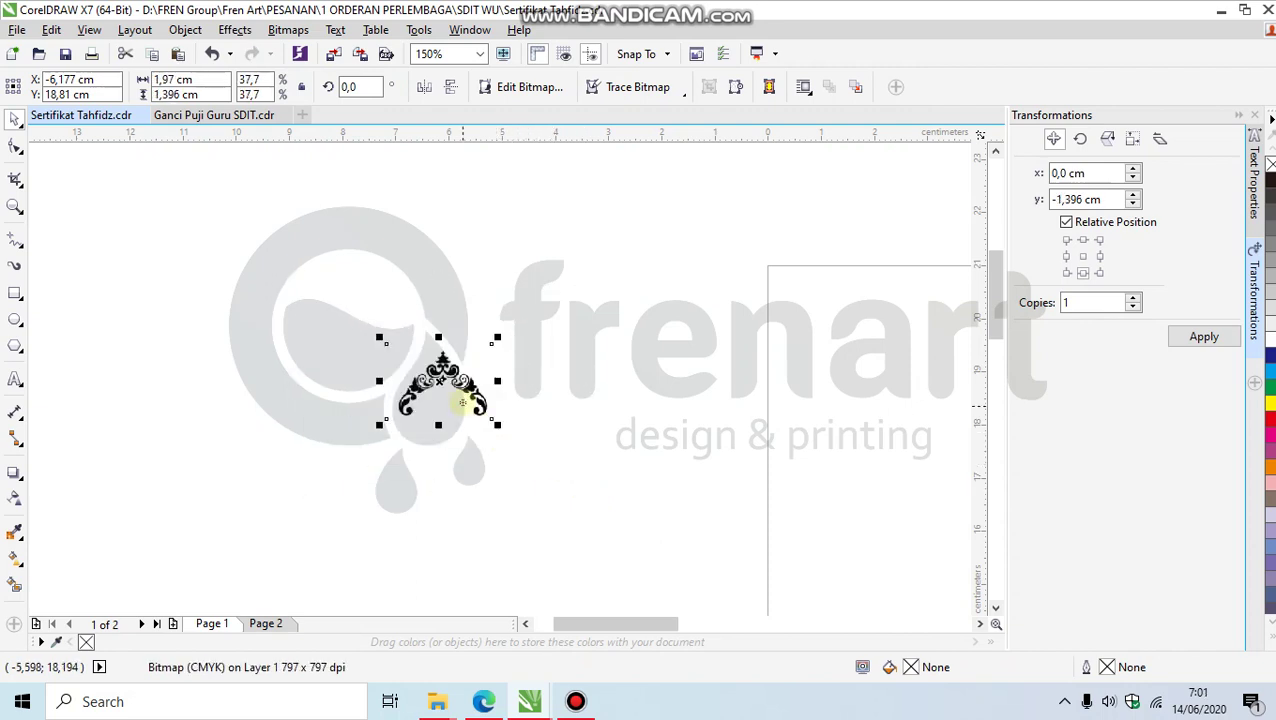
left_click_drag(390, 425, 619, 428)
scroll(619, 428, "down", 3)
scroll(631, 418, "up", 2)
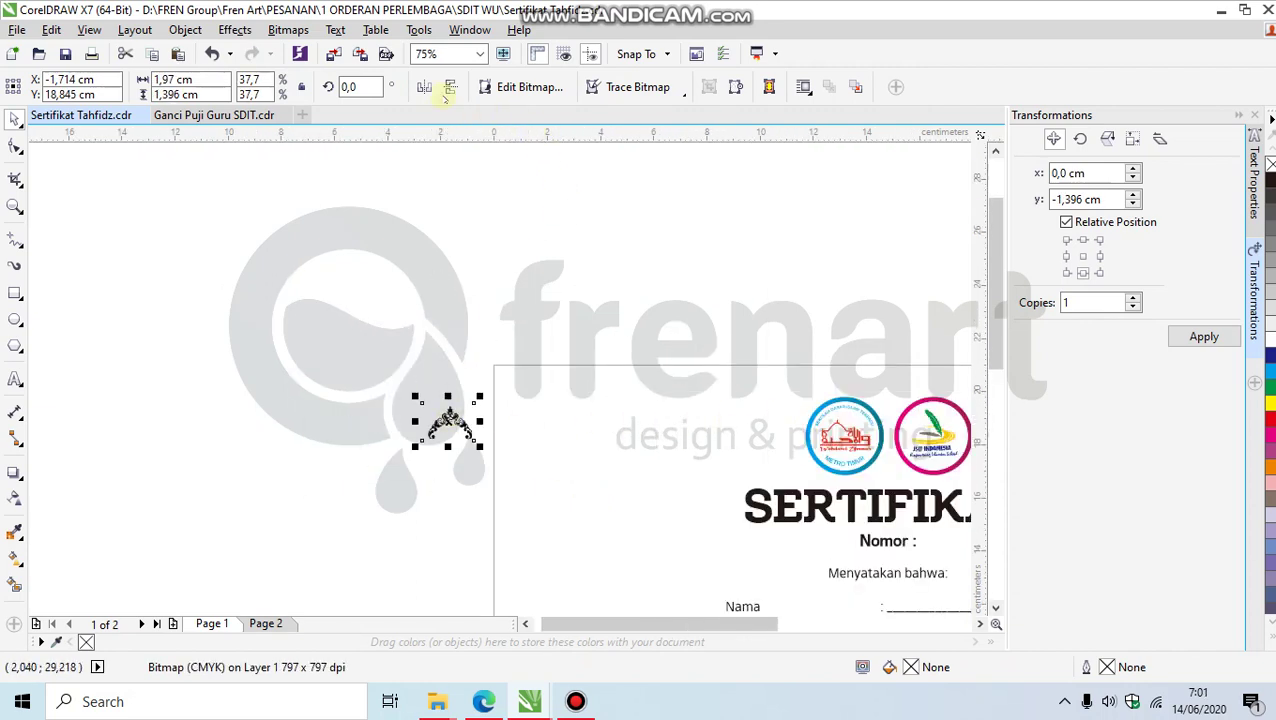
Step: Rotate the ornament 45° and fit it into the page's top-left corner at 3,04 cm
type("45")
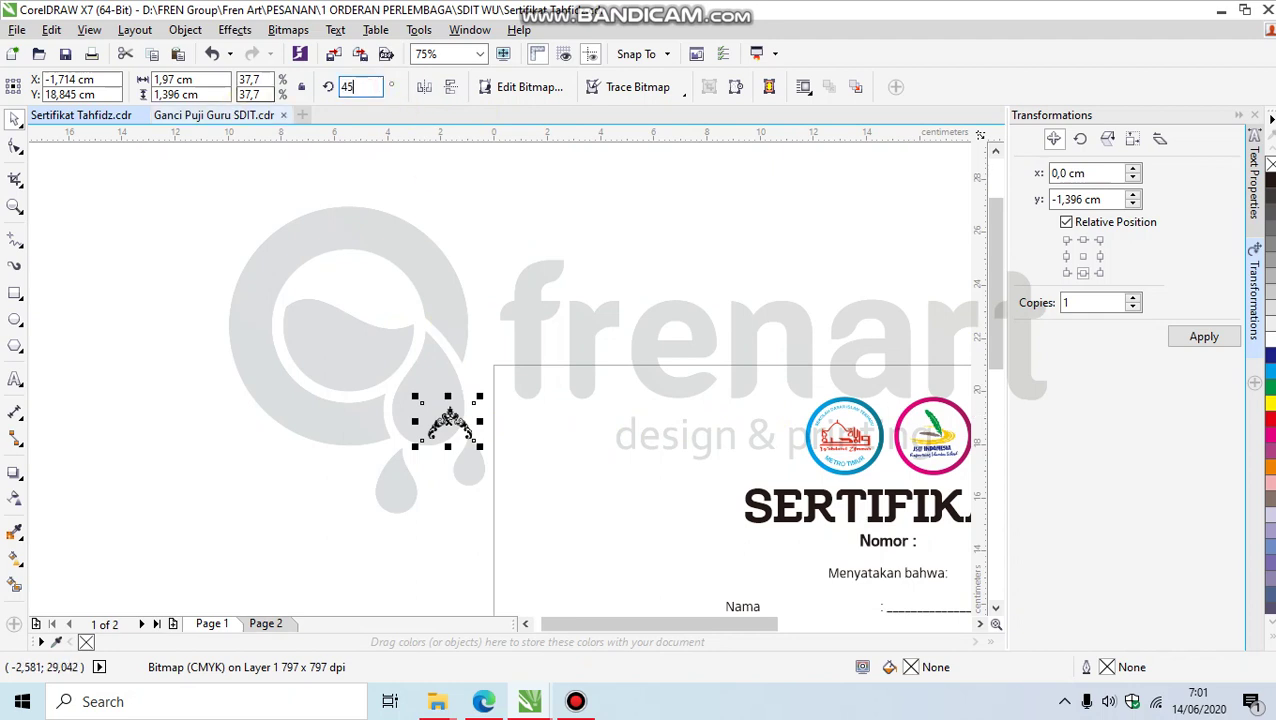
key("Return")
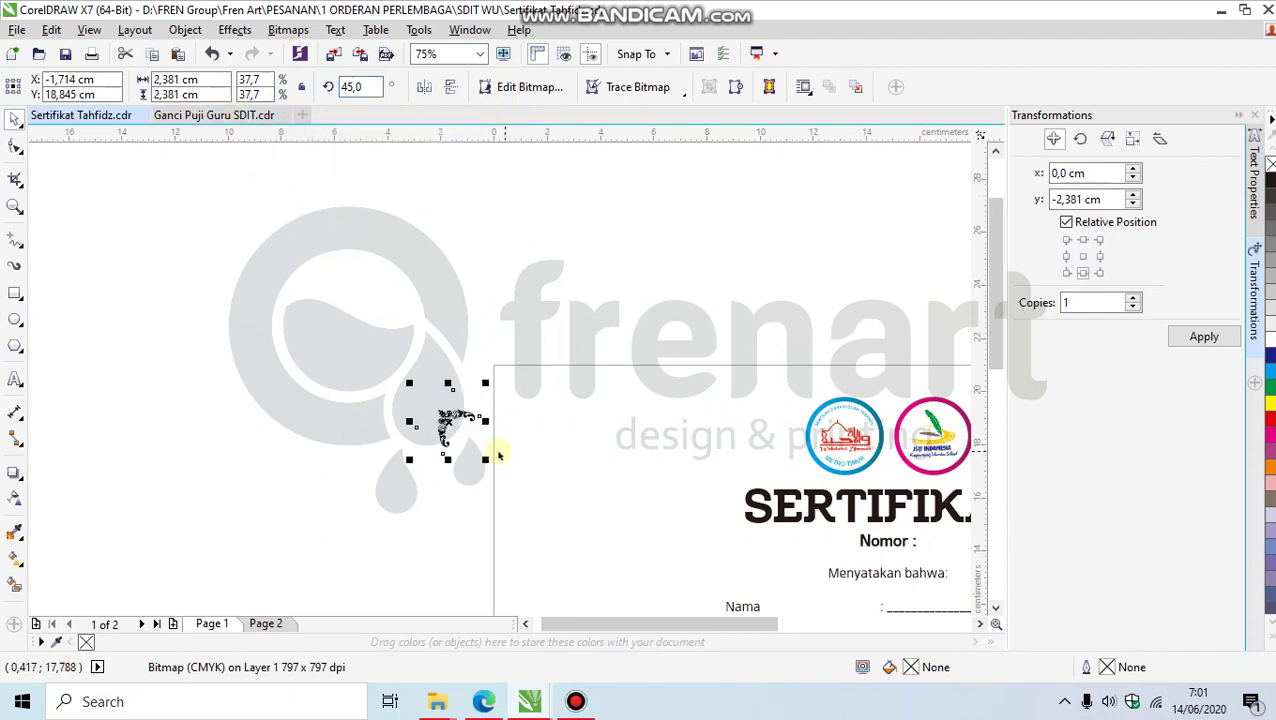
left_click_drag(458, 422, 529, 396)
left_click_drag(570, 440, 591, 461)
scroll(580, 450, "up", 2)
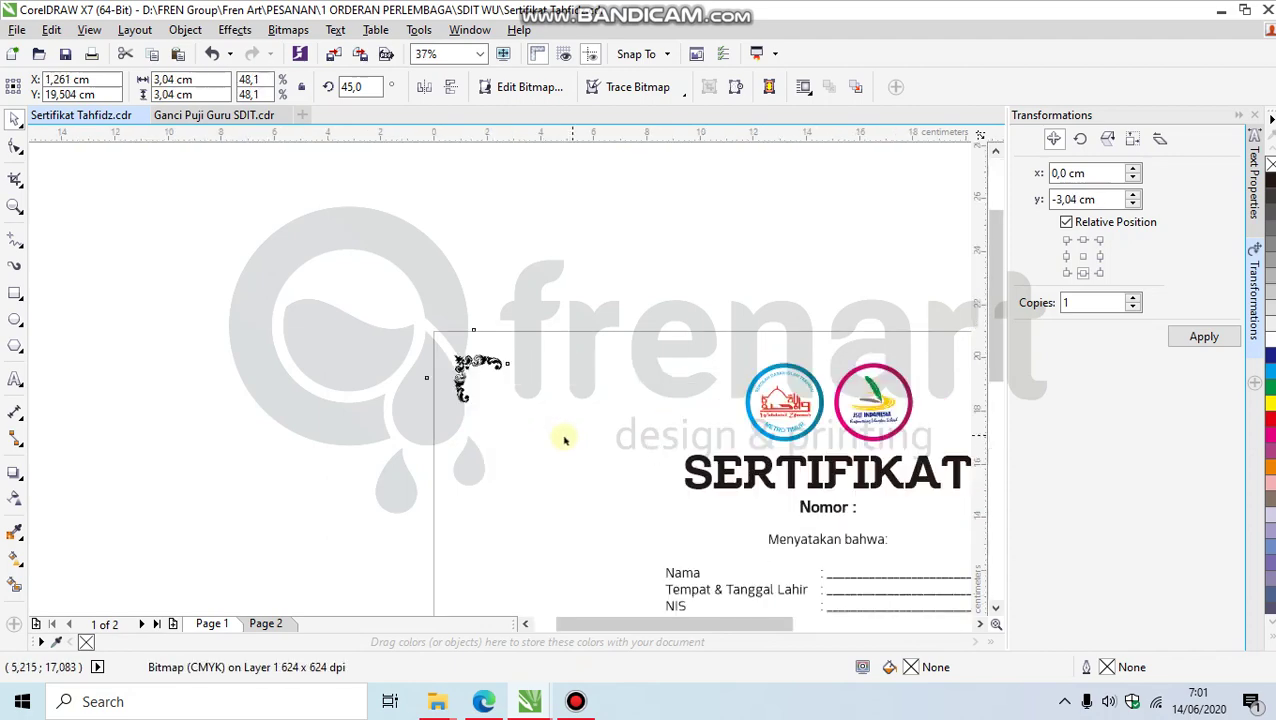
left_click_drag(380, 290, 373, 280)
scroll(373, 280, "down", 2)
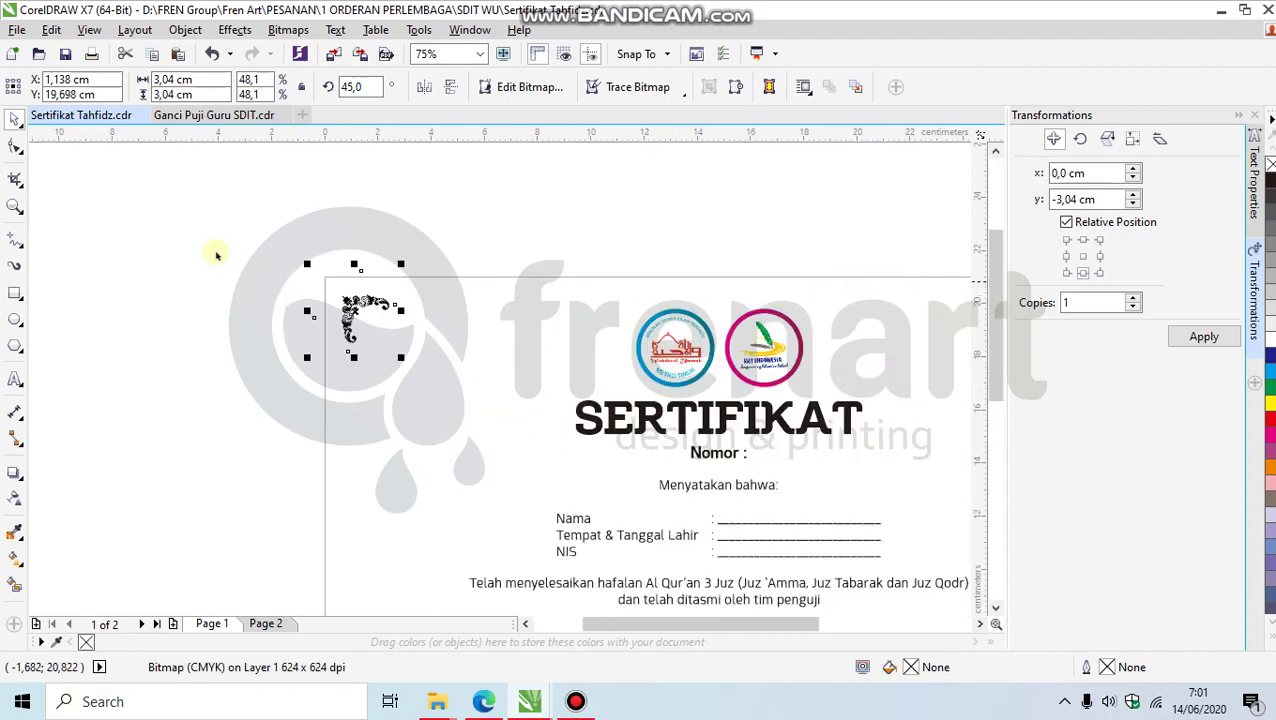
Step: Re-convert the rotated ornament to a 300 dpi CMYK bitmap and crop its left side inward
left_click(343, 51)
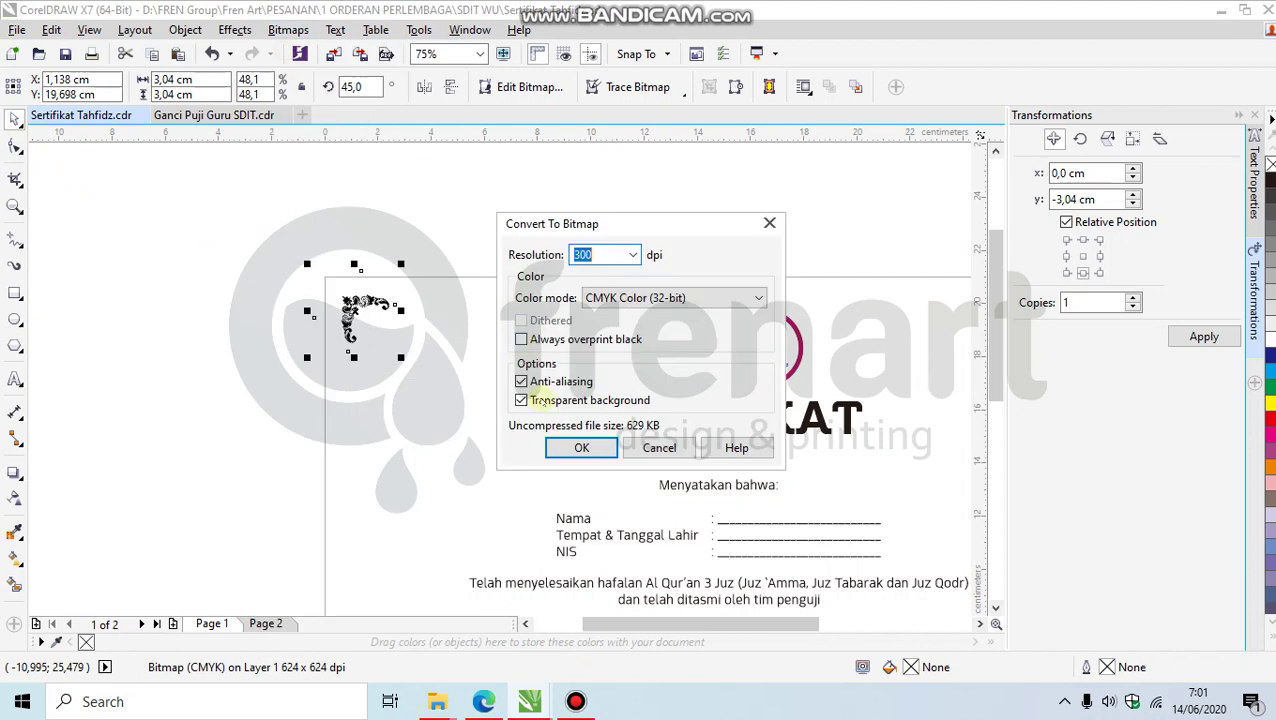
left_click(578, 445)
scroll(312, 267, "up", 2)
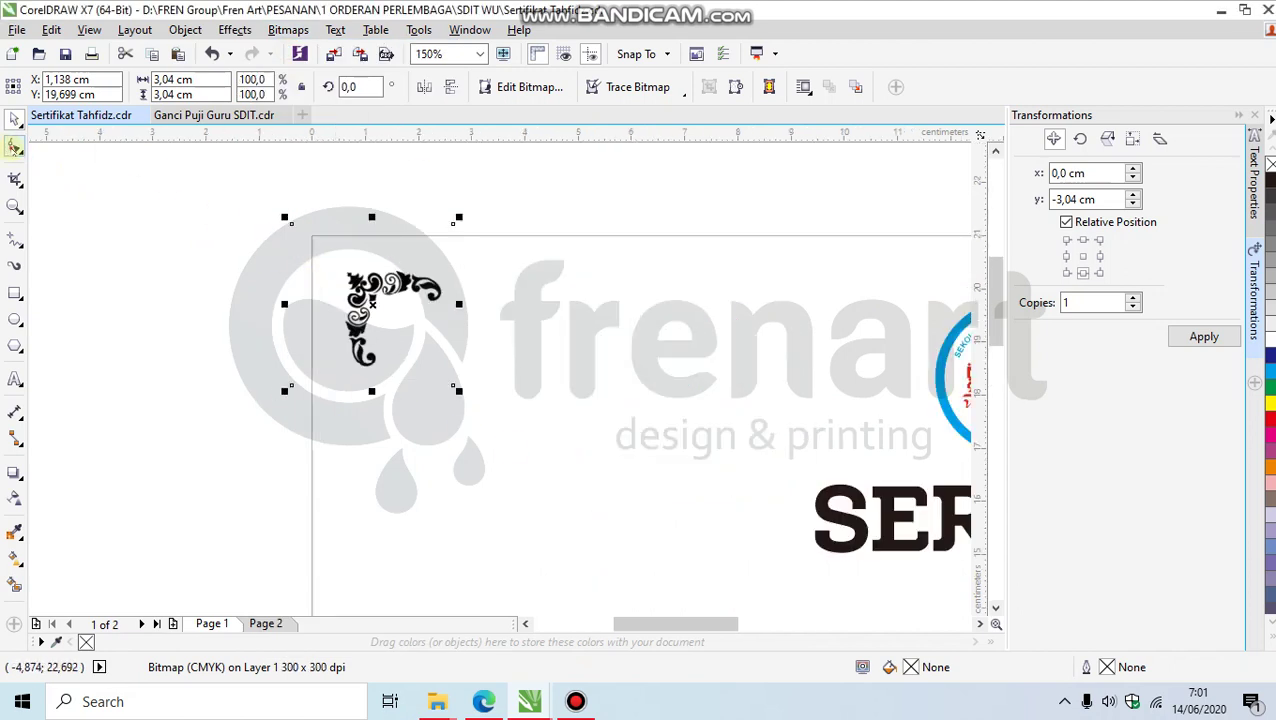
left_click(14, 147)
left_click_drag(292, 389, 324, 390)
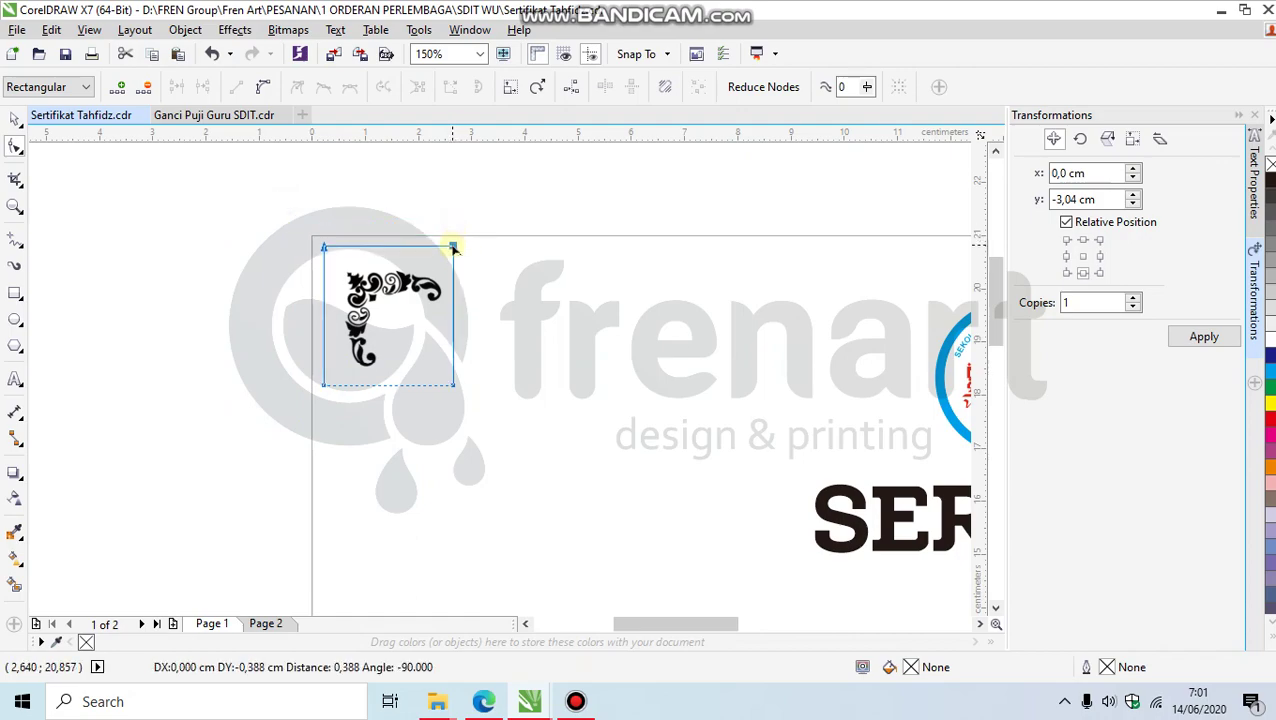